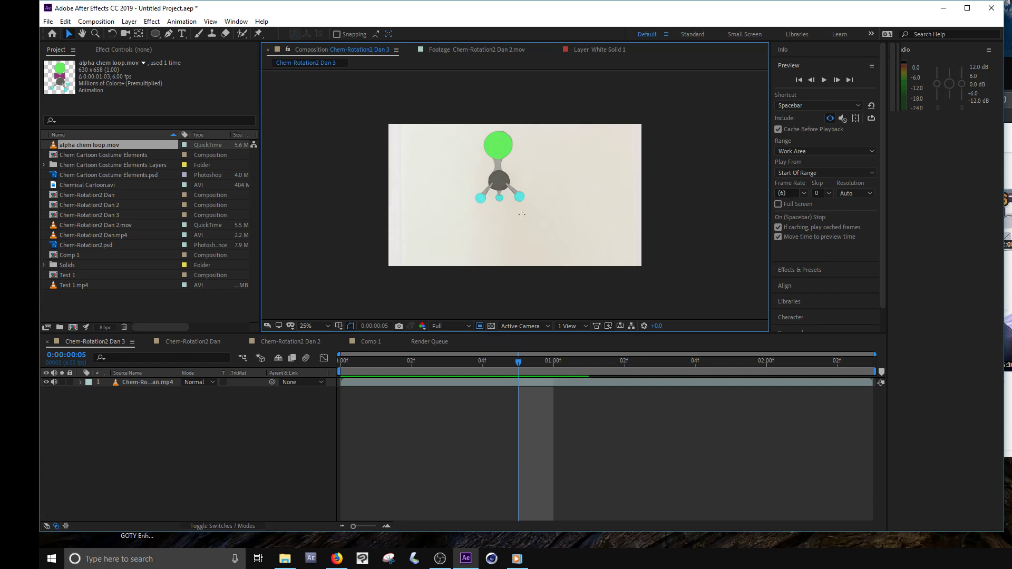
- Draw a region of interest around the molecule figure and crop the Chem-Rotation2 Dan 3 composition to it
{"action": "left_click_drag", "start_coordinate": [521, 214], "coordinate": [543, 217]}
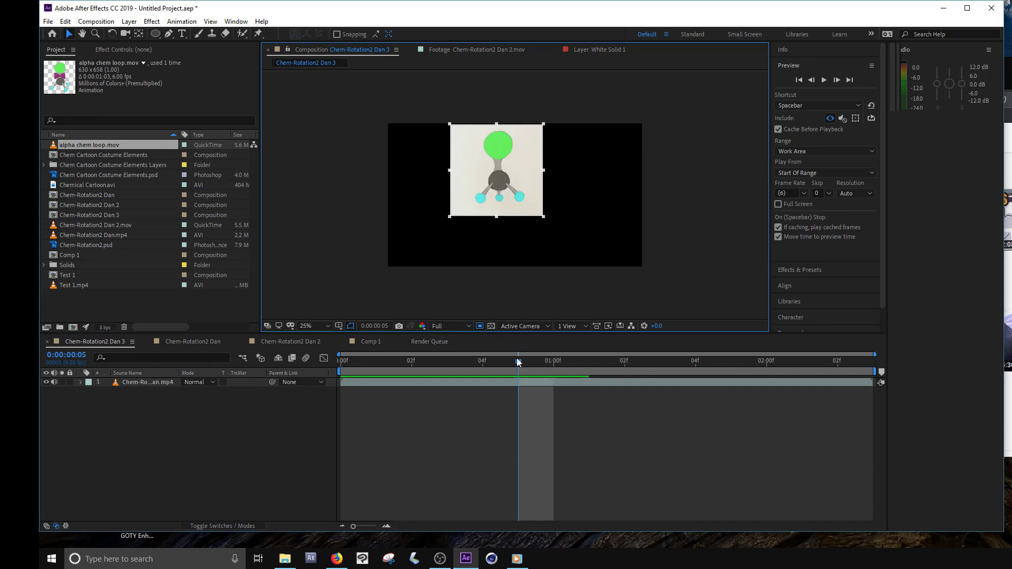
{"action": "mouse_move", "coordinate": [517, 359]}
{"action": "left_mouse_down"}
{"action": "mouse_move", "coordinate": [423, 368]}
{"action": "mouse_move", "coordinate": [519, 373]}
{"action": "left_mouse_up"}
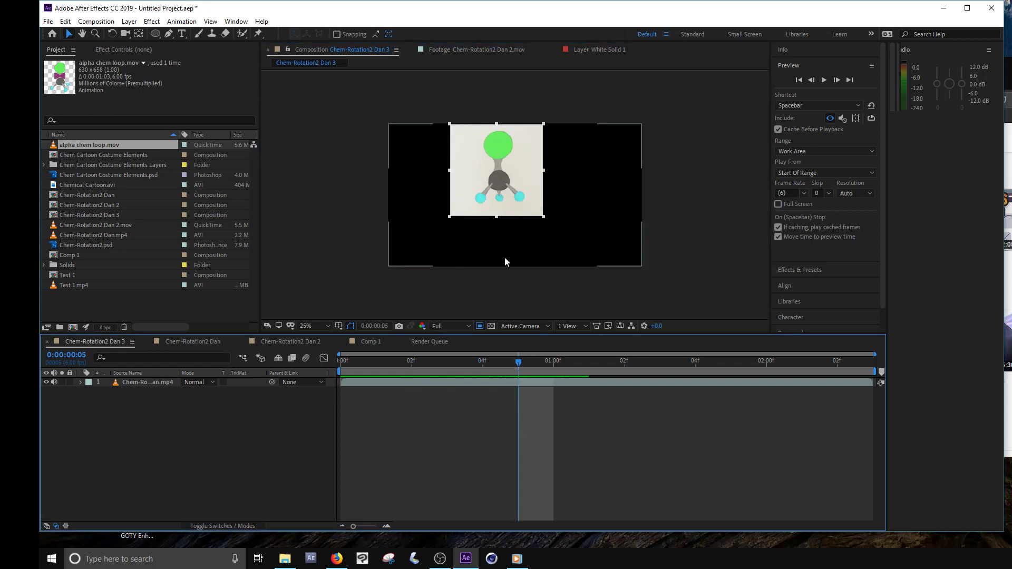
{"action": "left_click", "coordinate": [101, 23]}
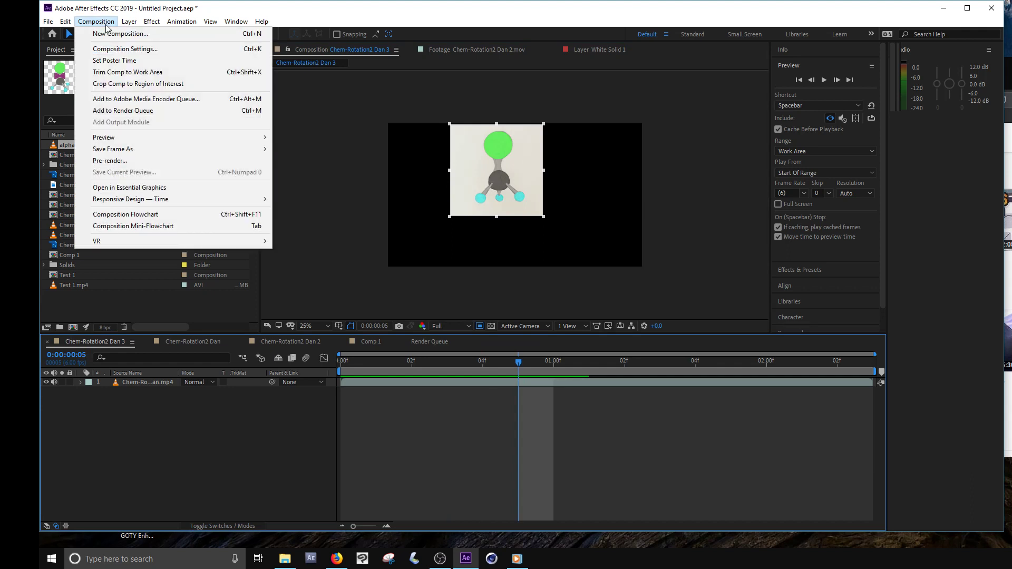
{"action": "left_click", "coordinate": [147, 87]}
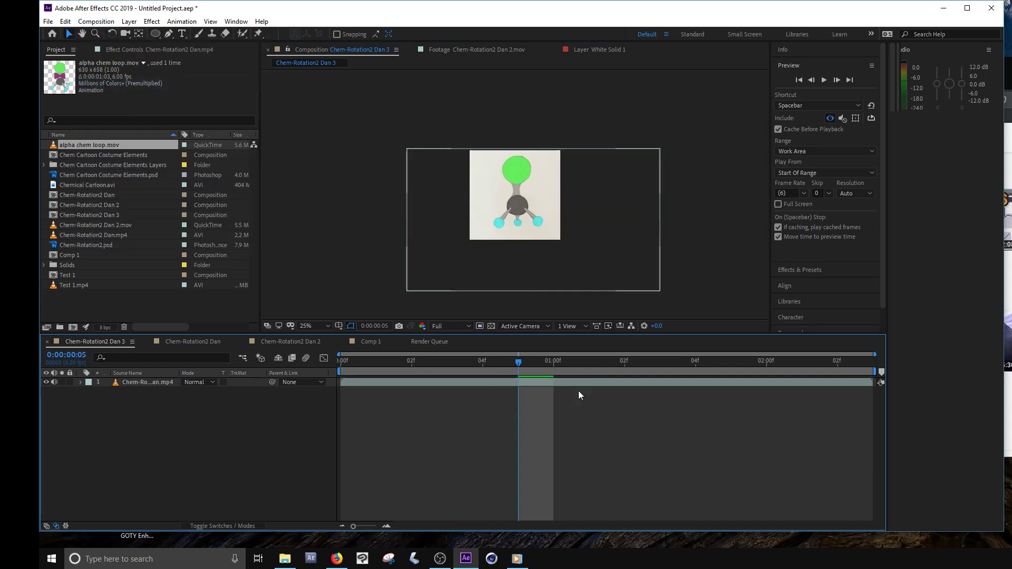
{"action": "mouse_move", "coordinate": [517, 362]}
{"action": "left_mouse_down"}
{"action": "mouse_move", "coordinate": [457, 366]}
{"action": "mouse_move", "coordinate": [581, 372]}
{"action": "mouse_move", "coordinate": [511, 370]}
{"action": "mouse_move", "coordinate": [530, 371]}
{"action": "left_mouse_up"}
- Switch to the Chem-Rotation2 Dan composition and scrub through its frames, stopping at 0:00:00:01
{"action": "left_click", "coordinate": [217, 341]}
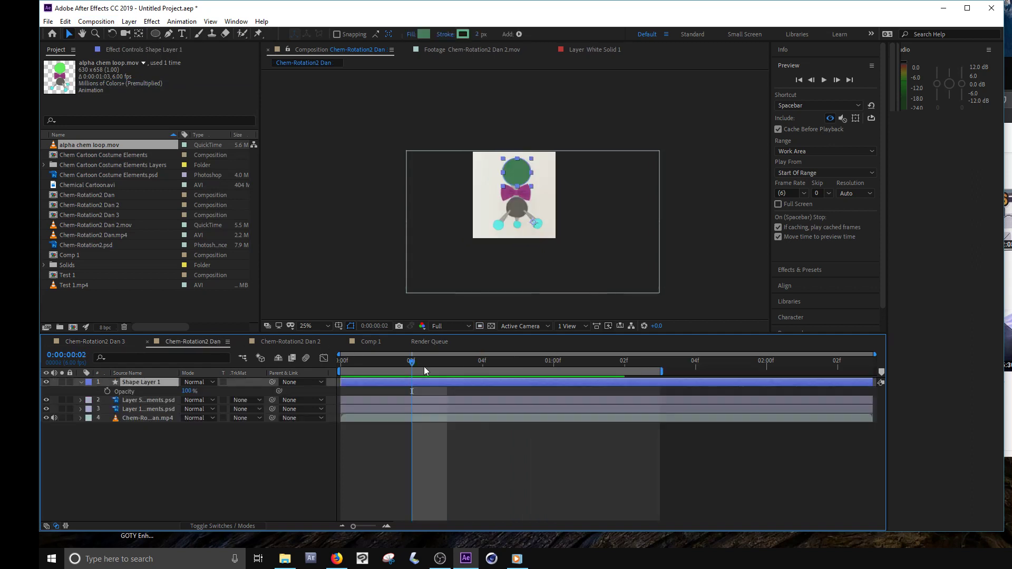
{"action": "left_click_drag", "start_coordinate": [397, 361], "coordinate": [446, 363]}
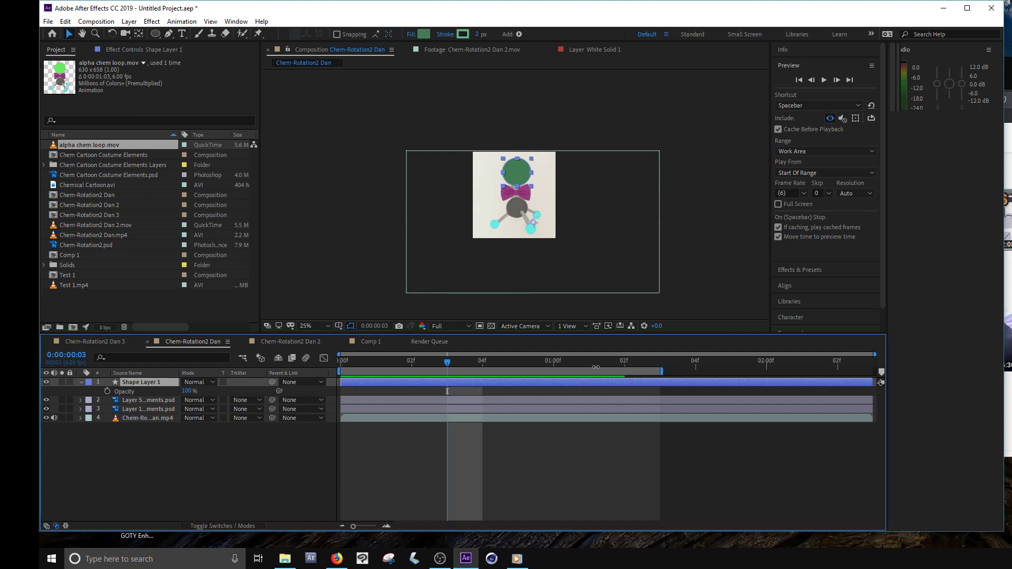
{"action": "left_click_drag", "start_coordinate": [598, 361], "coordinate": [375, 369]}
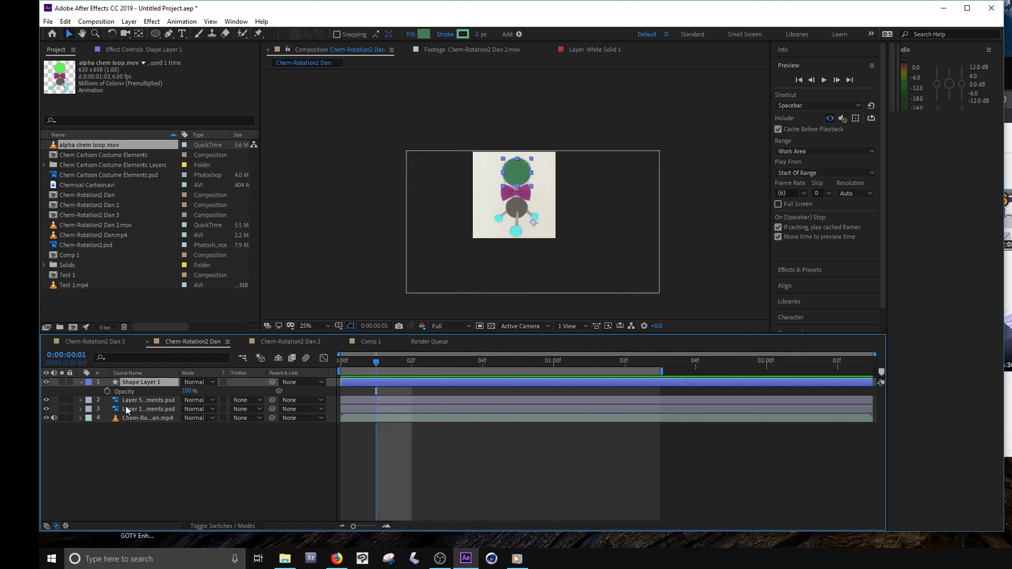
- With no layer selected, draw a head-sized ellipse as a new shape layer, and hide Shape Layer 1
{"action": "left_click", "coordinate": [171, 475]}
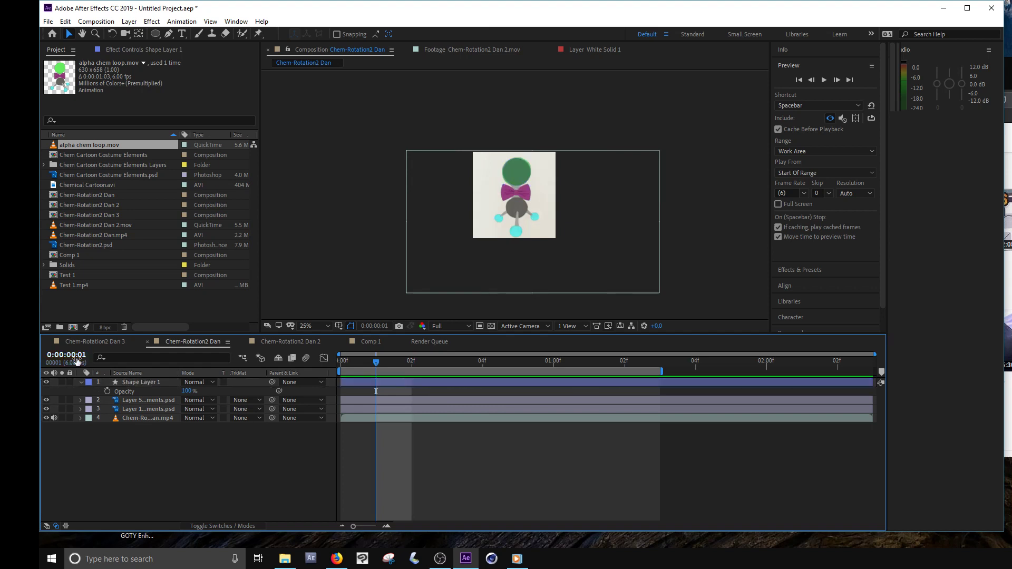
{"action": "left_click", "coordinate": [155, 34]}
{"action": "left_click_drag", "start_coordinate": [482, 173], "coordinate": [512, 202]}
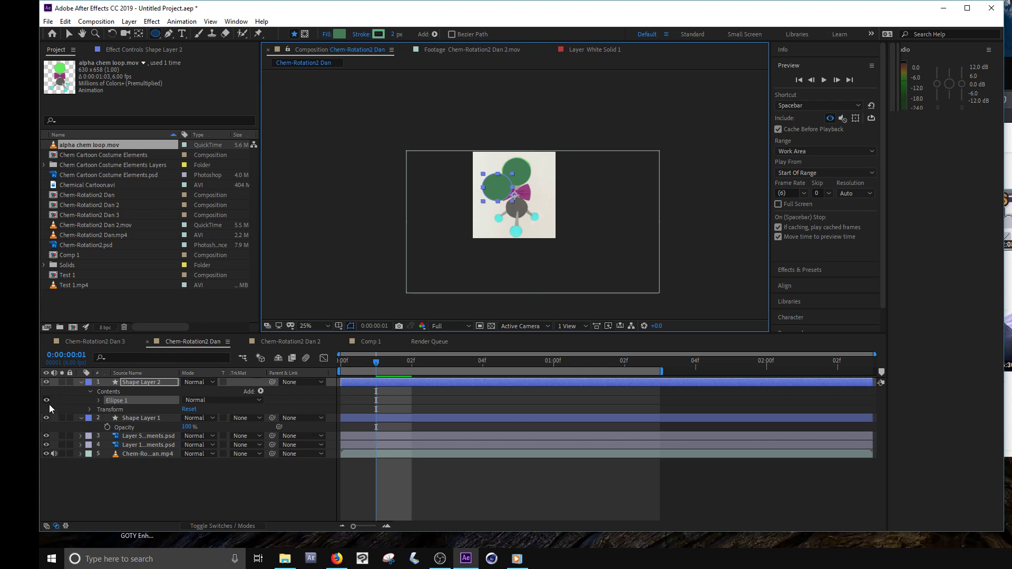
{"action": "left_click", "coordinate": [46, 417]}
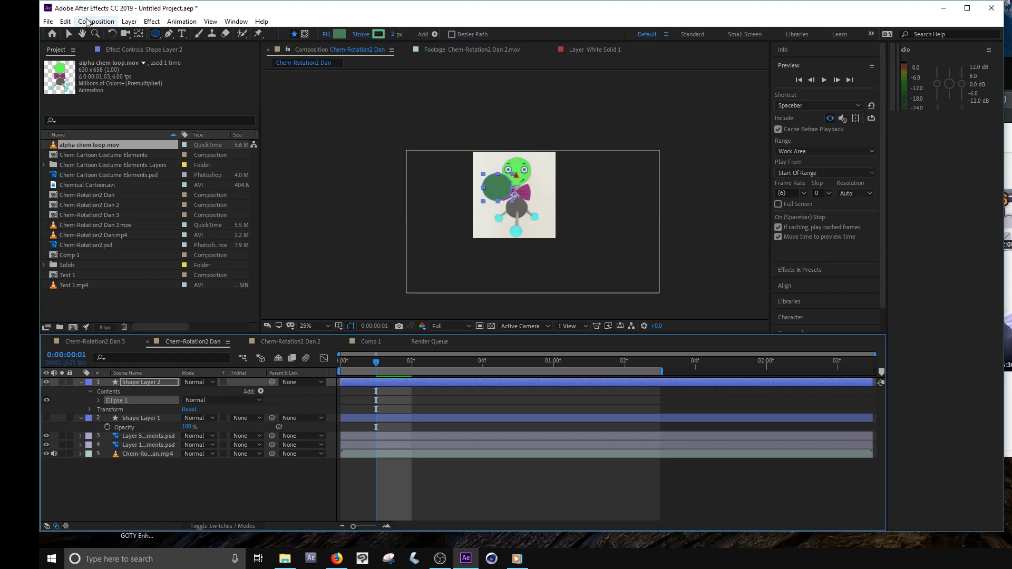
- Move the new ellipse over the character's green head
{"action": "left_click", "coordinate": [69, 34]}
{"action": "left_click_drag", "start_coordinate": [497, 194], "coordinate": [501, 185]}
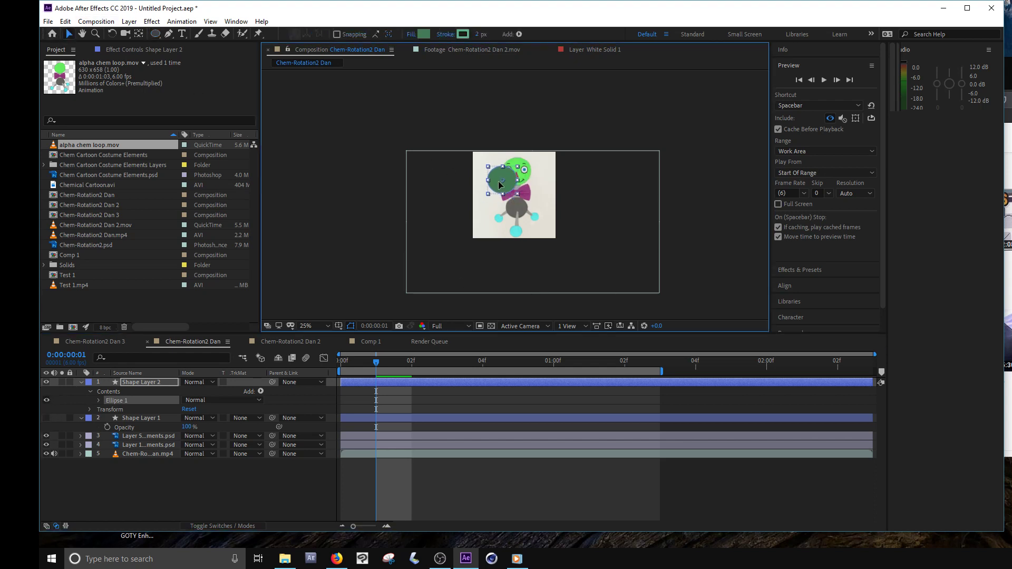
{"action": "scroll", "coordinate": [513, 179], "scroll_direction": "up", "scroll_amount": 2}
{"action": "scroll", "coordinate": [521, 190], "scroll_direction": "down", "scroll_amount": 1}
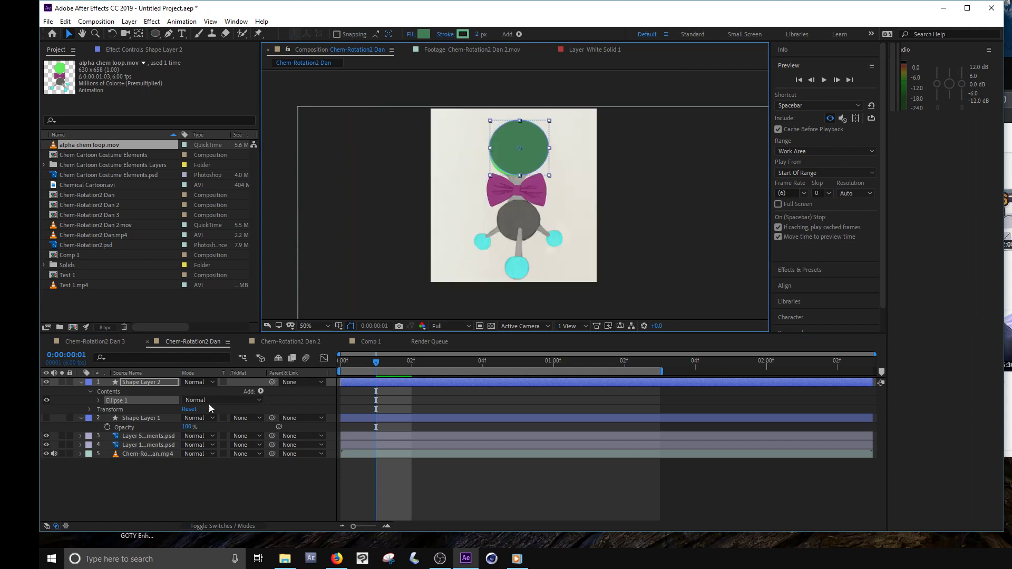
- Set Shape Layer 2's opacity to 62% and adjust the ellipse to fit the head
{"action": "key", "text": "t"}
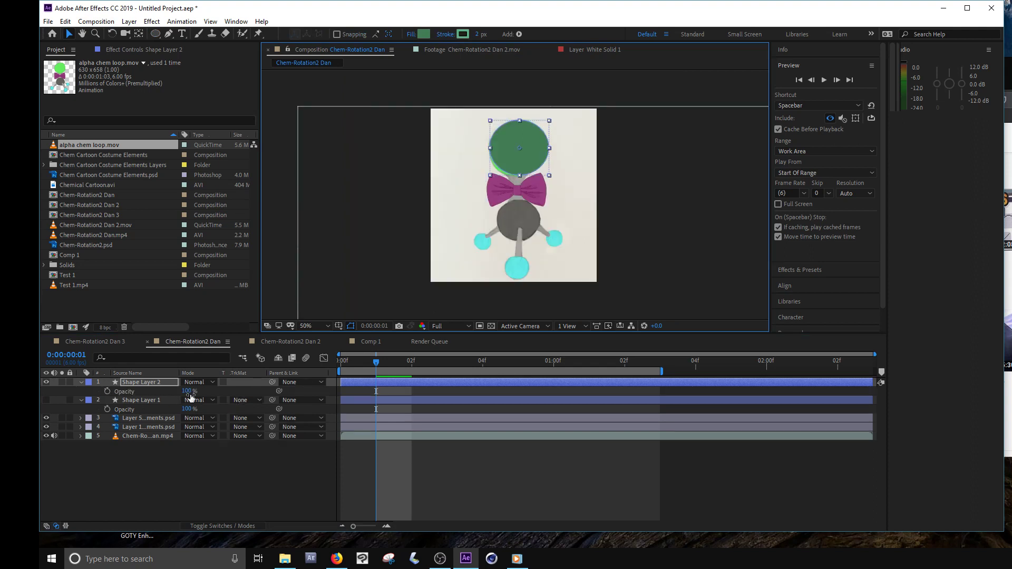
{"action": "left_click_drag", "start_coordinate": [185, 390], "coordinate": [169, 396]}
{"action": "left_click", "coordinate": [549, 172]}
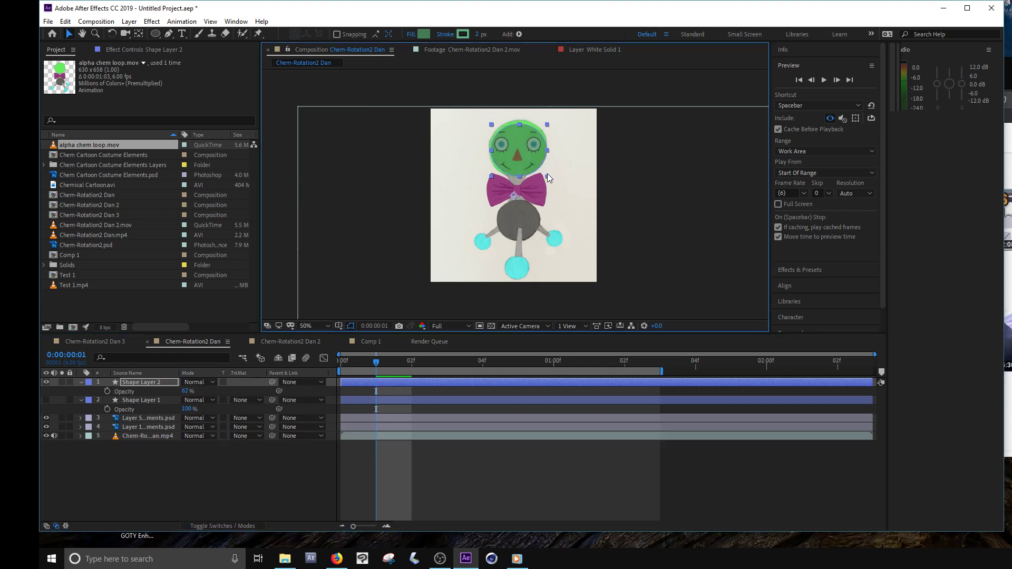
{"action": "left_click_drag", "start_coordinate": [547, 173], "coordinate": [534, 155]}
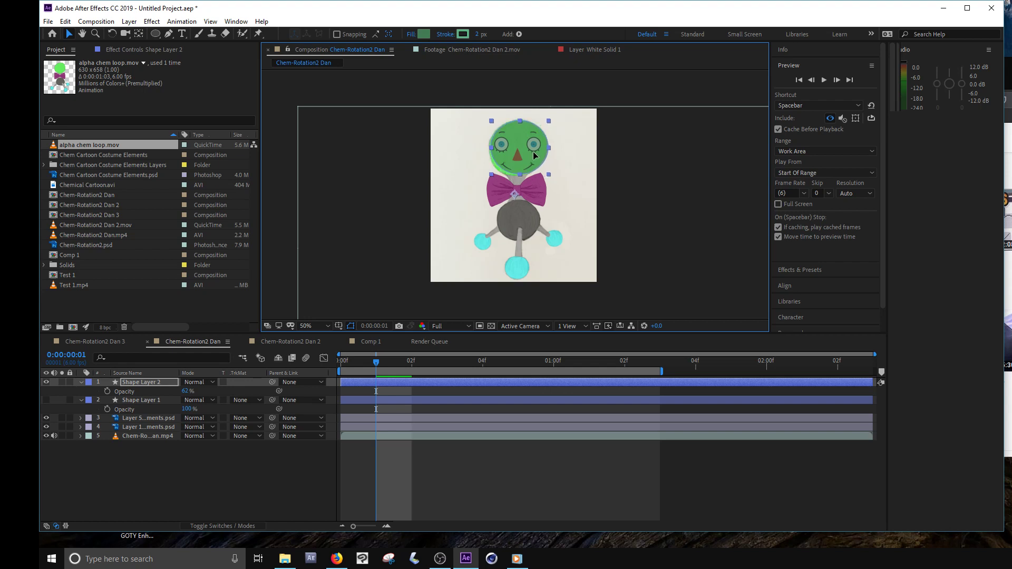
- In the Chem-Rotation2 Dan 2 composition, turn off the Linear Color Key effect on the Chem-Rotation2 Dan.mp4 layer
{"action": "left_click", "coordinate": [296, 341]}
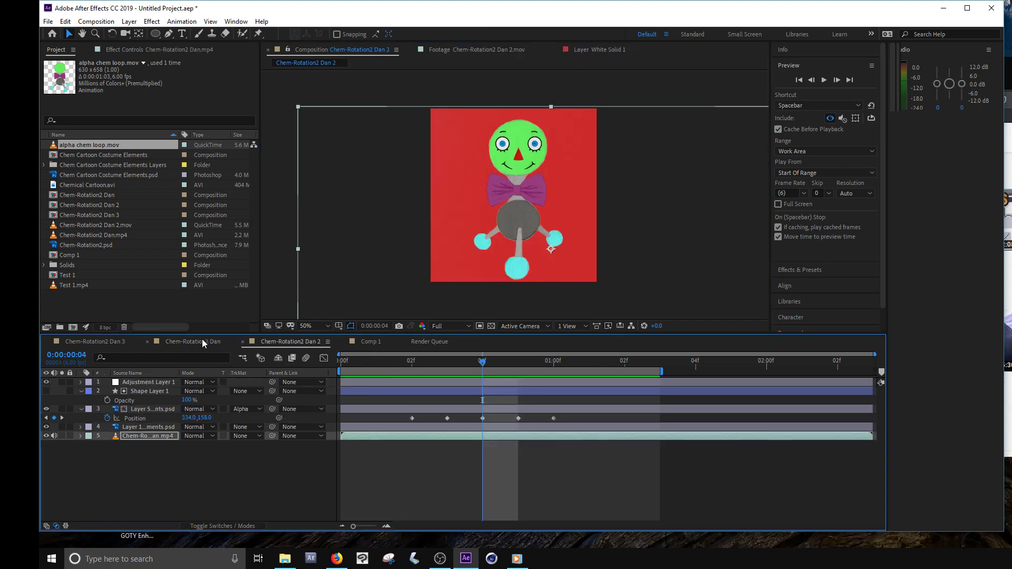
{"action": "left_click", "coordinate": [223, 343]}
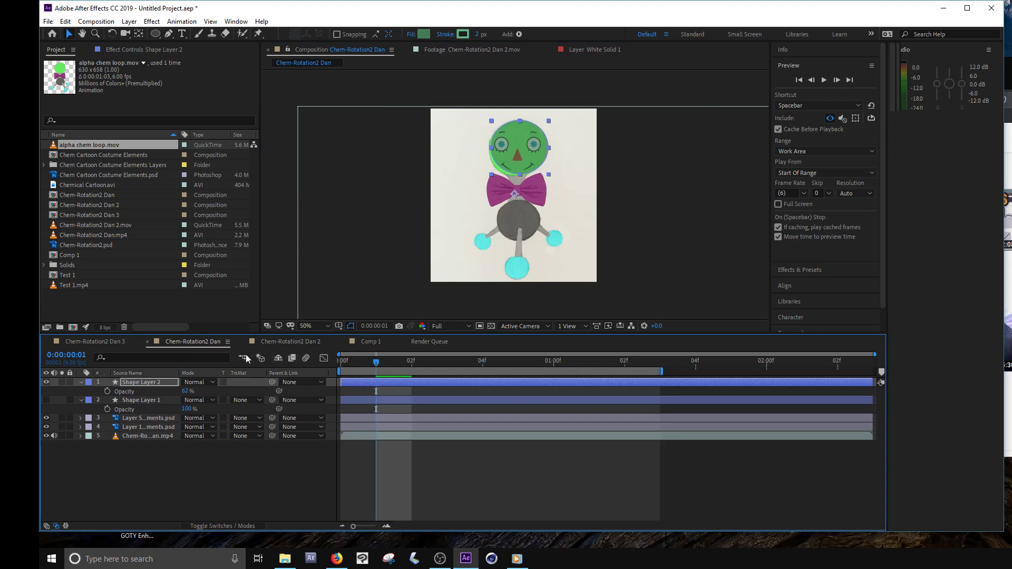
{"action": "left_click", "coordinate": [273, 340]}
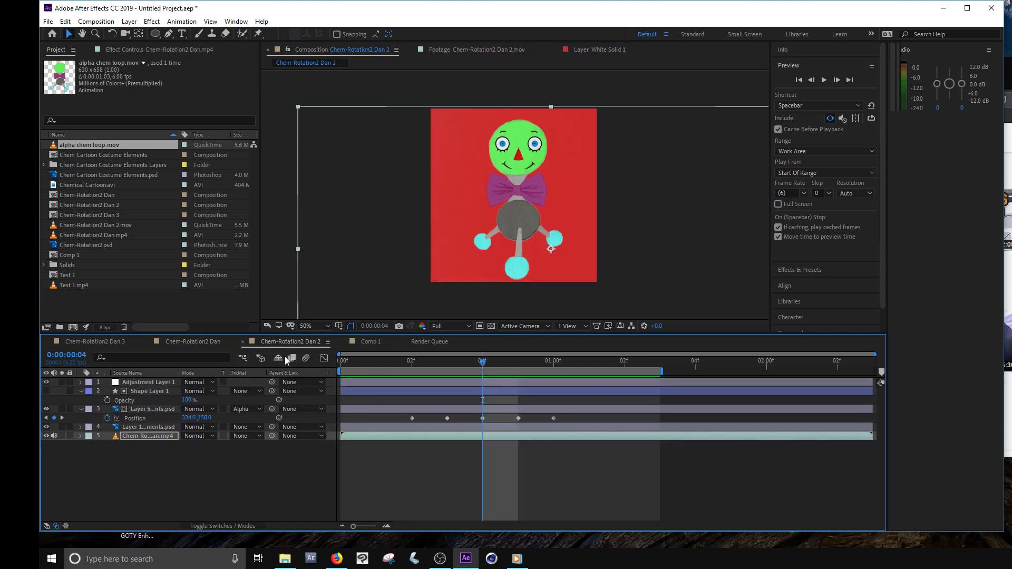
{"action": "left_click", "coordinate": [156, 444]}
{"action": "left_click", "coordinate": [157, 437]}
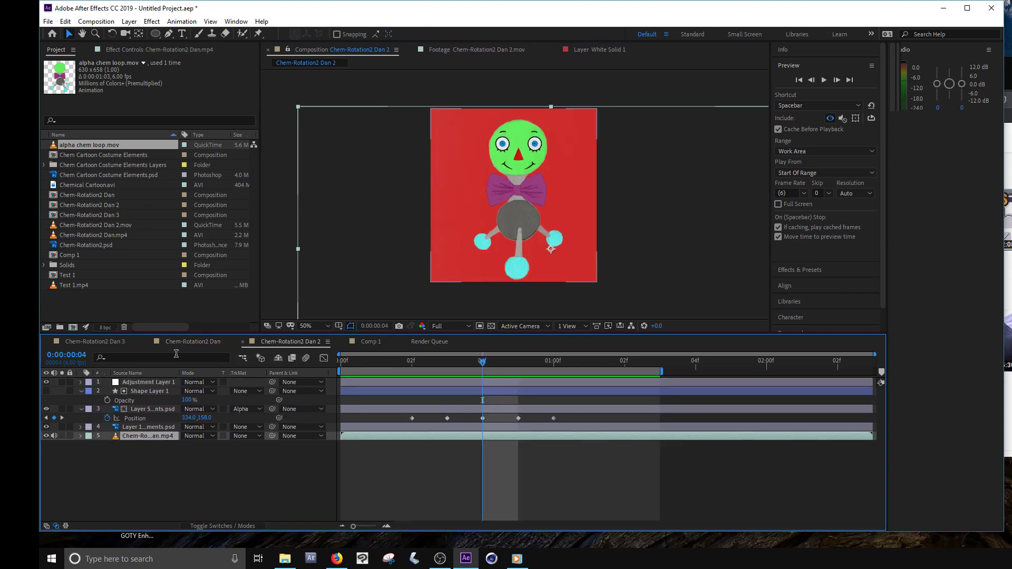
{"action": "left_click", "coordinate": [148, 50]}
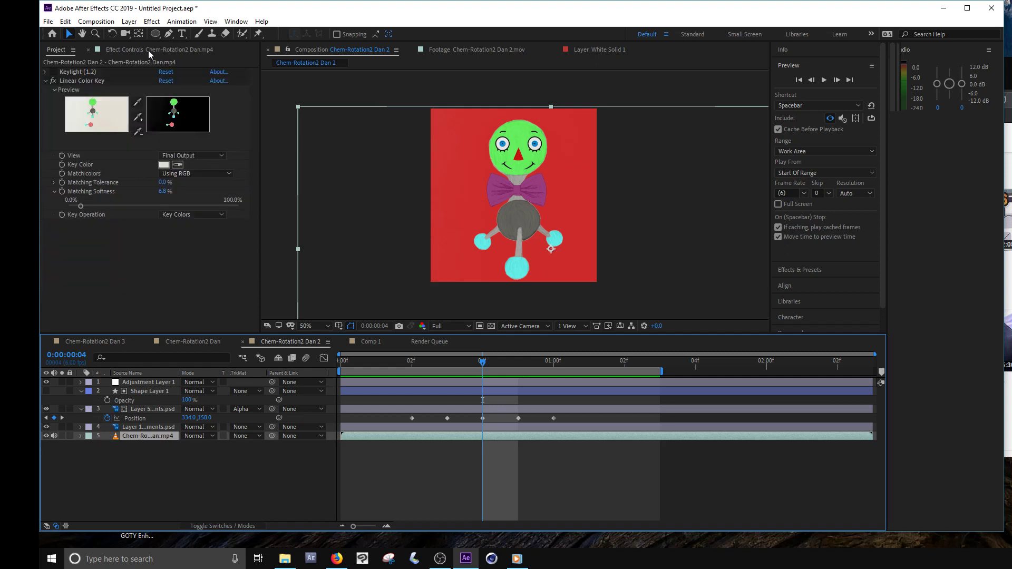
{"action": "left_click", "coordinate": [53, 81]}
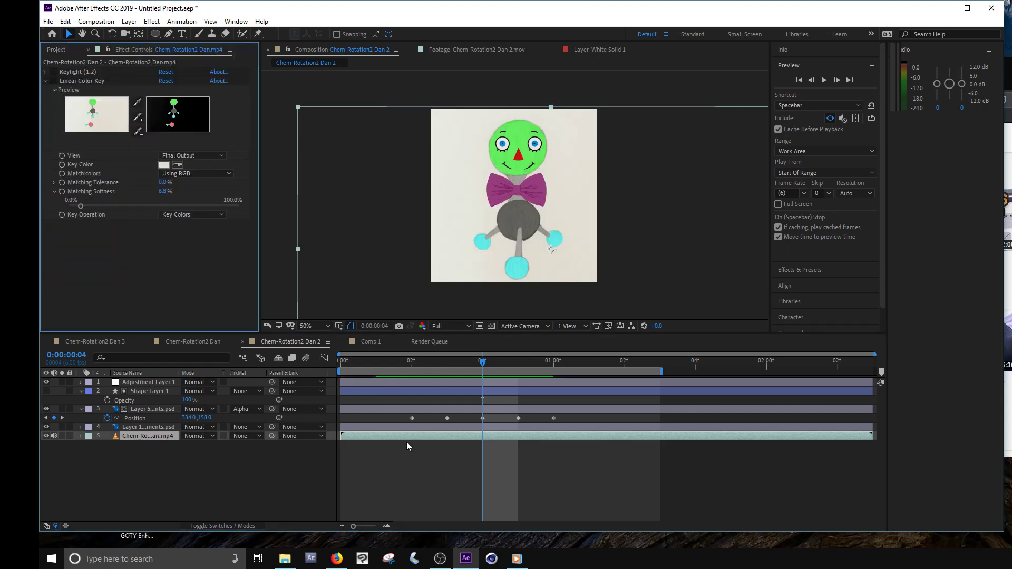
- Examine the track matte options of the face layer (Layer 5) and its relation to Shape Layer 1 directly above it
{"action": "left_click", "coordinate": [422, 410]}
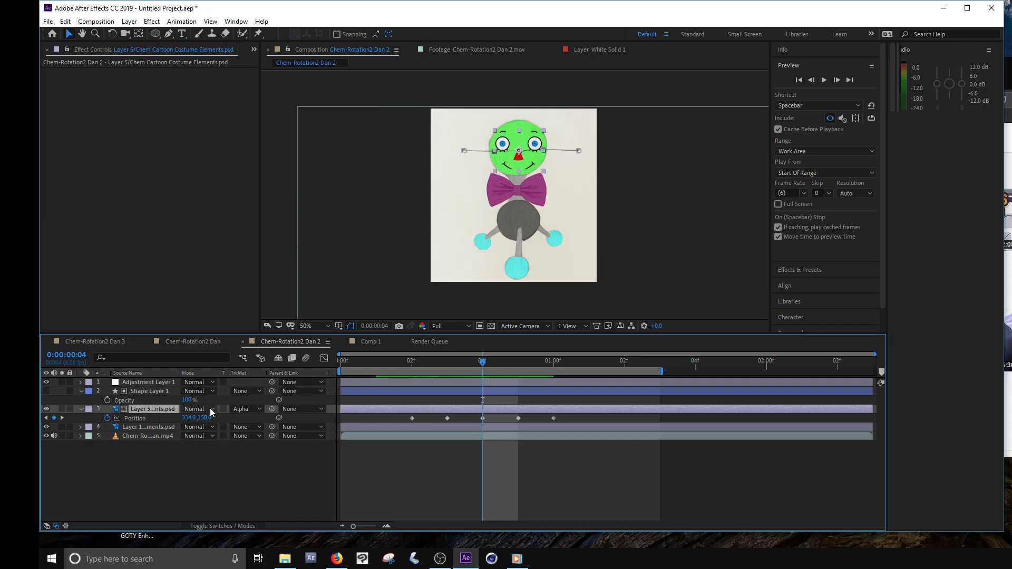
{"action": "left_click", "coordinate": [247, 411]}
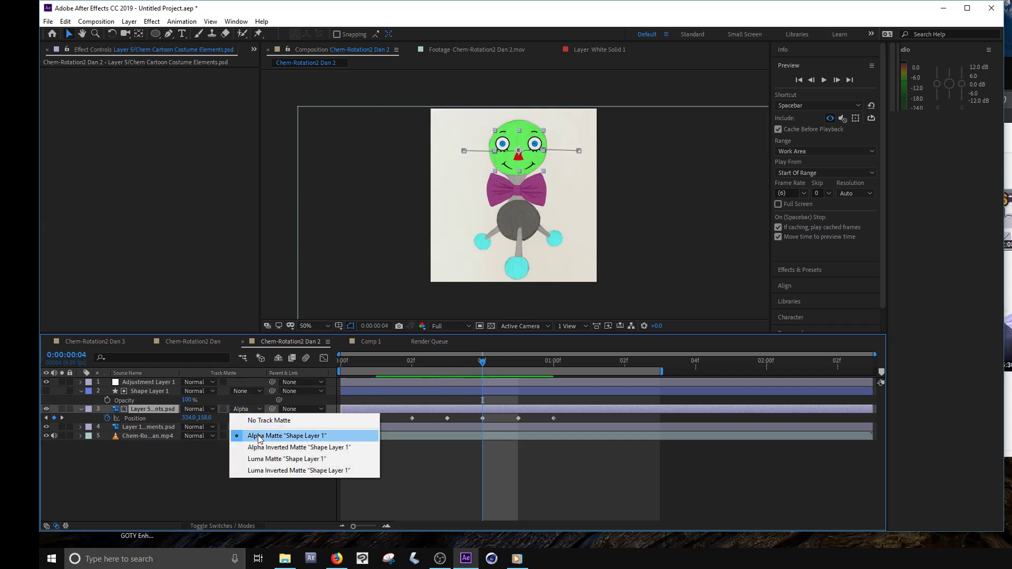
{"action": "left_click", "coordinate": [151, 390]}
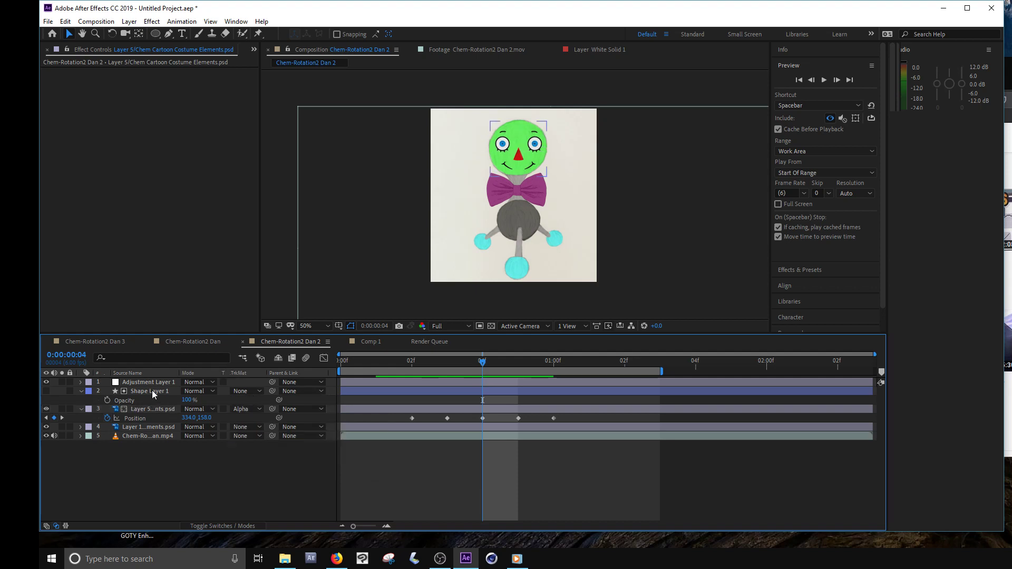
{"action": "left_click", "coordinate": [152, 393]}
{"action": "left_click", "coordinate": [151, 408]}
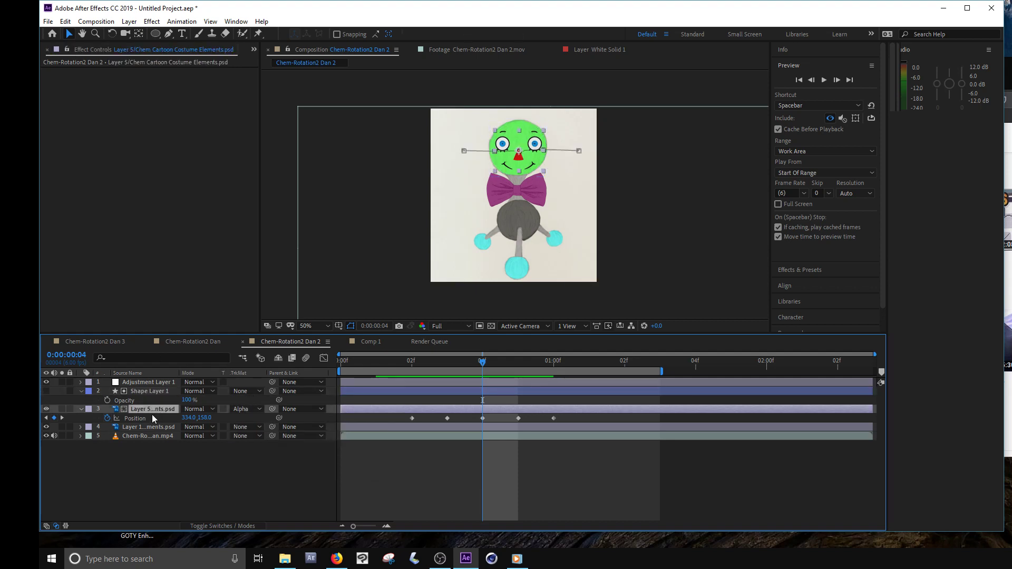
{"action": "left_click", "coordinate": [149, 392]}
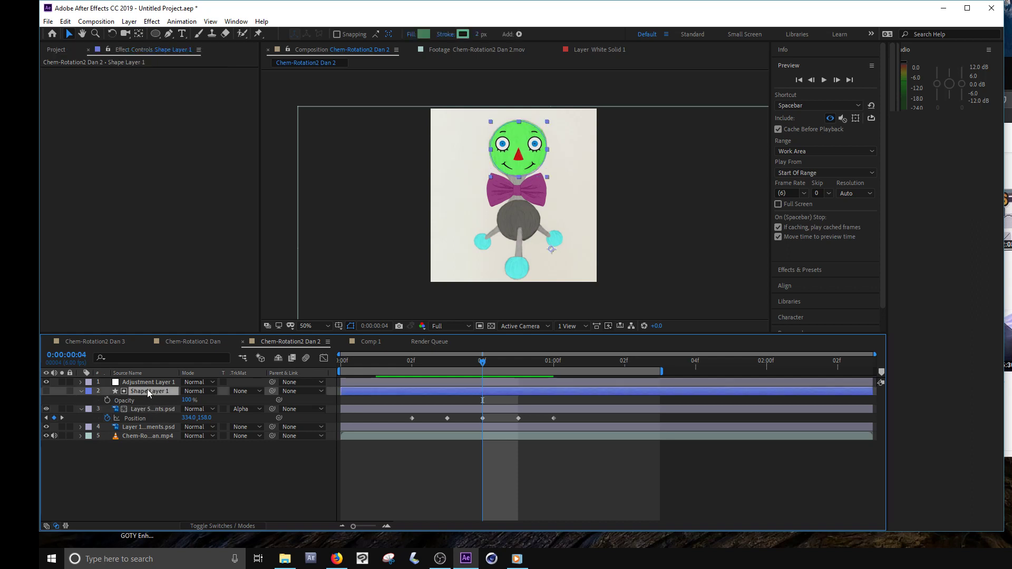
{"action": "left_click", "coordinate": [46, 391]}
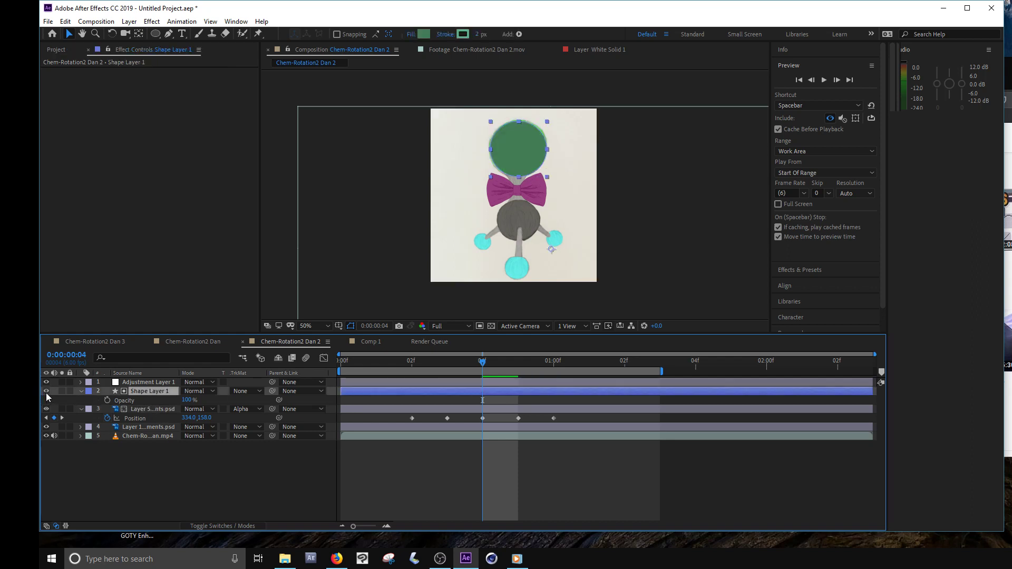
{"action": "left_click", "coordinate": [140, 412]}
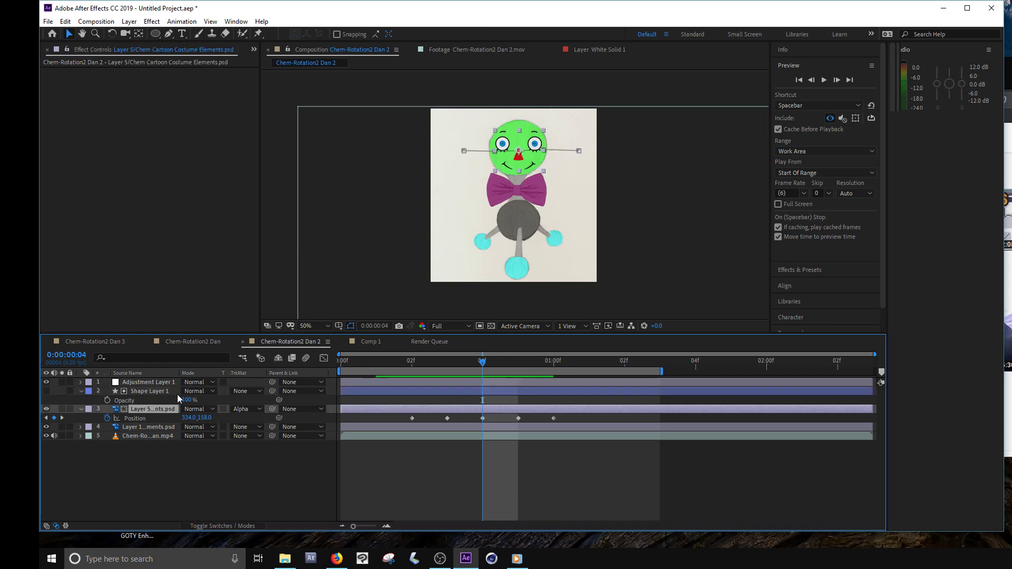
- Toggle the timeline columns between switches and modes, ending with the Track Matte column shown
{"action": "left_click", "coordinate": [232, 527]}
{"action": "left_click", "coordinate": [231, 527]}
{"action": "left_click", "coordinate": [232, 527]}
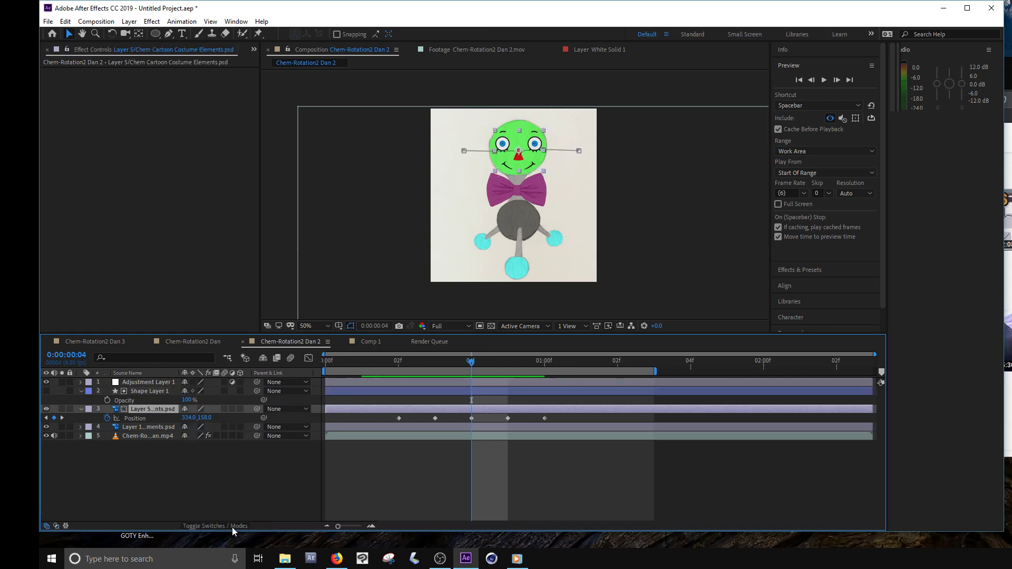
{"action": "left_click", "coordinate": [232, 527]}
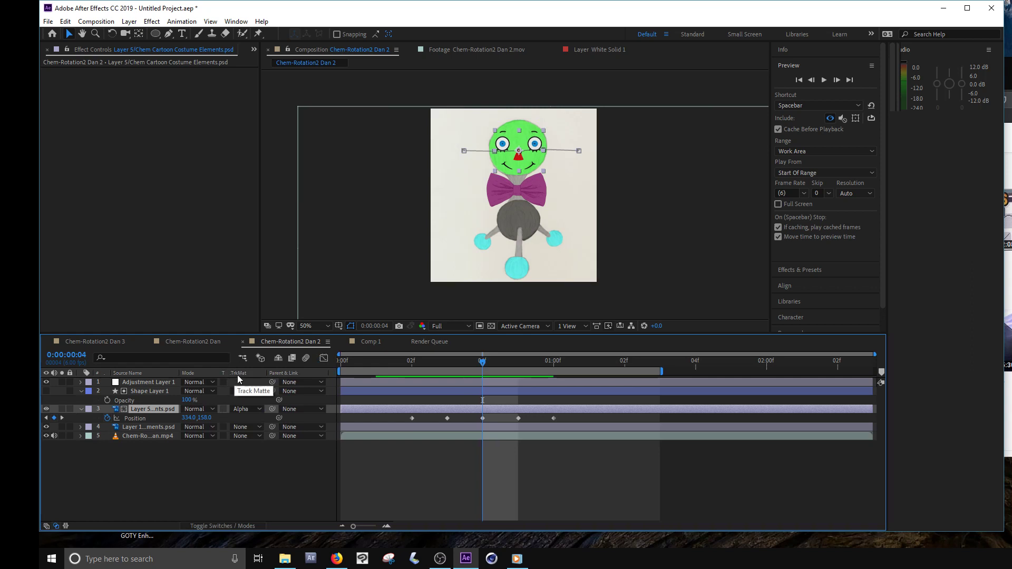
- Set the face layer (Layer 5) to No Track Matte and show Shape Layer 1
{"action": "left_click", "coordinate": [259, 413]}
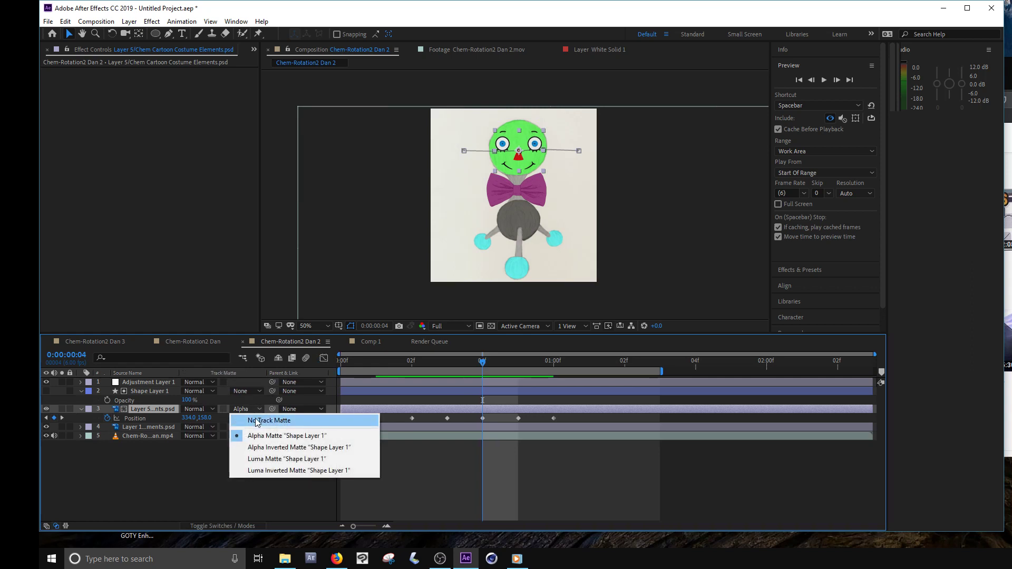
{"action": "left_click", "coordinate": [256, 421]}
{"action": "left_click_drag", "start_coordinate": [46, 382], "coordinate": [46, 391]}
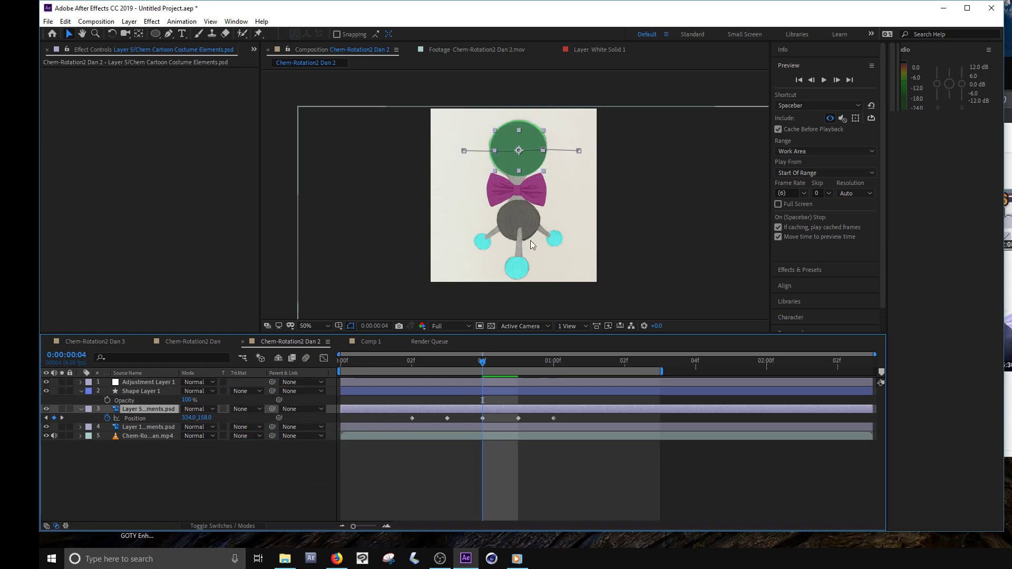
- Set the face layer's track matte to Alpha Matte "Shape Layer 1" and scrub back to 0:00:00:02 to check the masking
{"action": "left_click", "coordinate": [352, 241]}
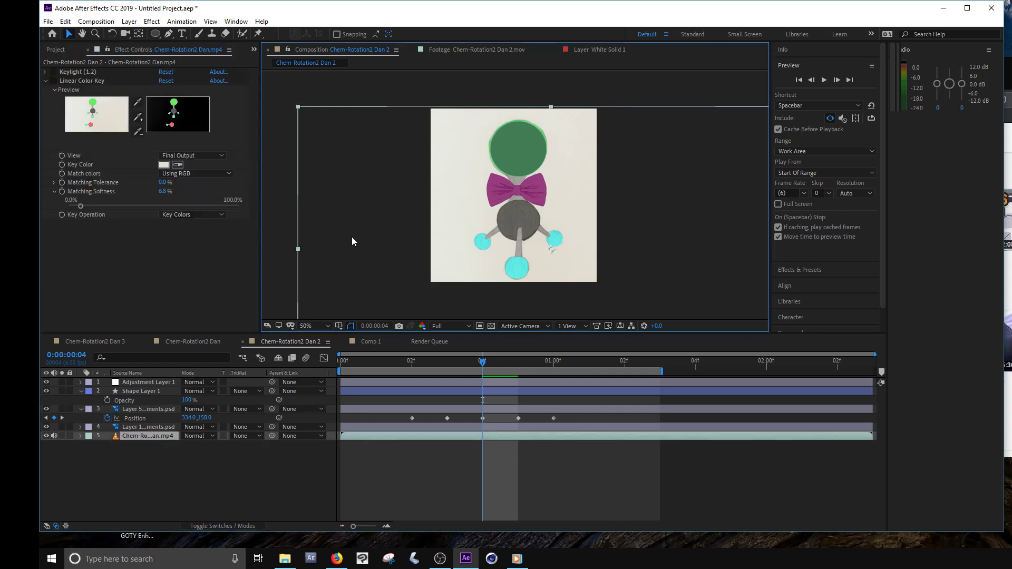
{"action": "left_click", "coordinate": [168, 408]}
{"action": "left_click", "coordinate": [245, 409]}
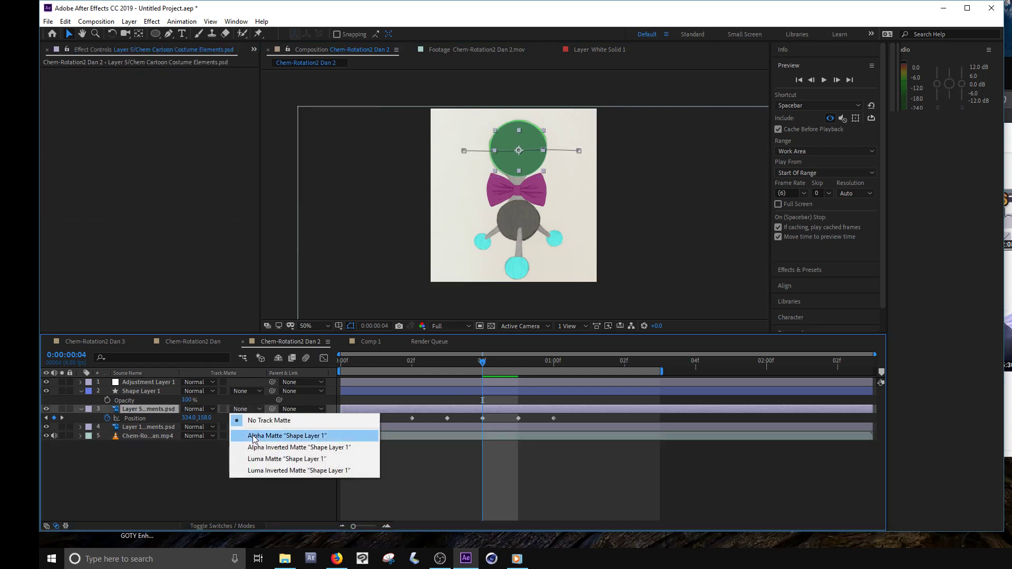
{"action": "left_click", "coordinate": [254, 438]}
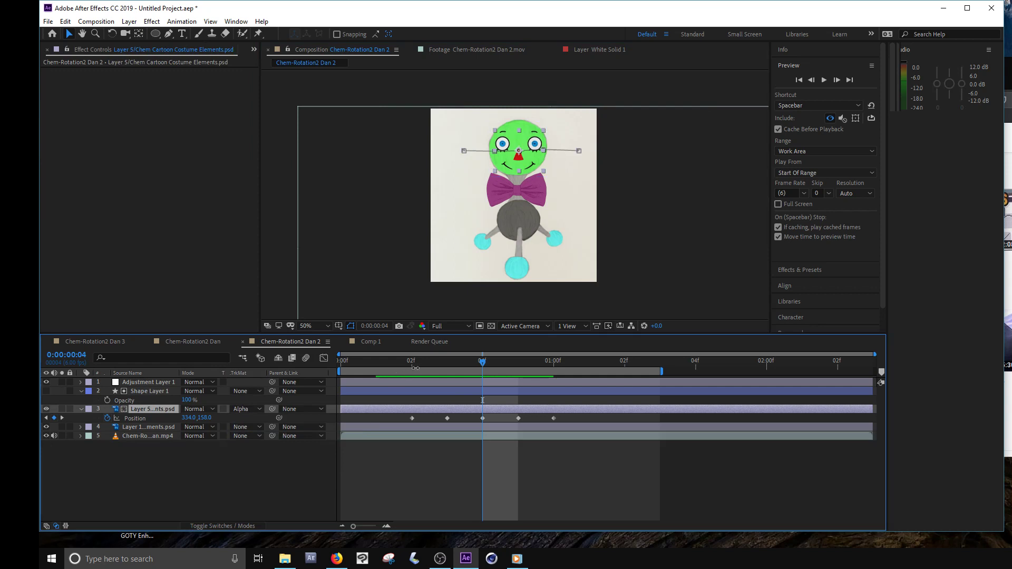
{"action": "left_click", "coordinate": [454, 362]}
{"action": "left_click_drag", "start_coordinate": [453, 362], "coordinate": [407, 375]}
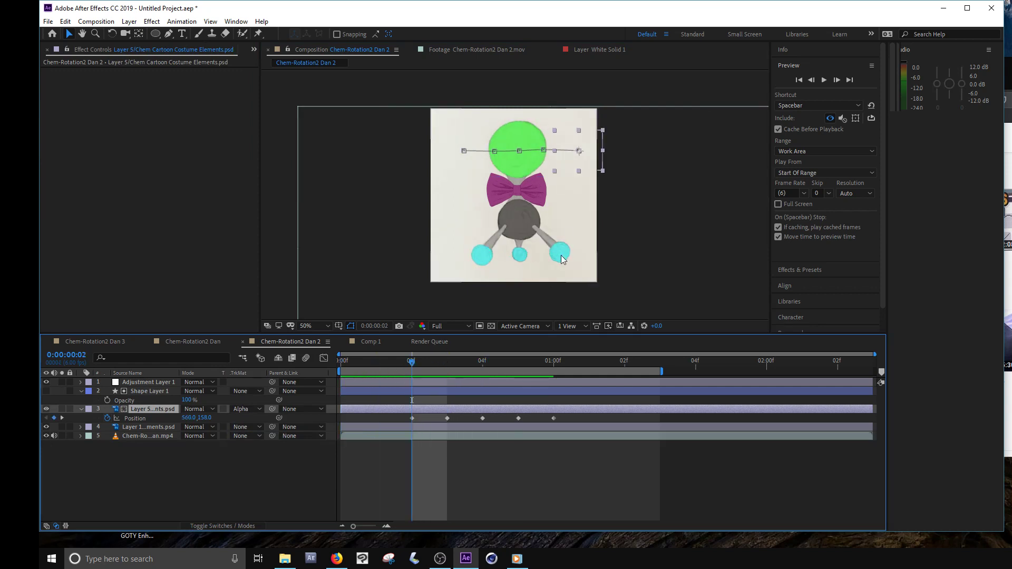
- Scrub from 0:00:00:03 to 0:00:01:00 and play the preview to check the masked face across the head
{"action": "left_click", "coordinate": [430, 362]}
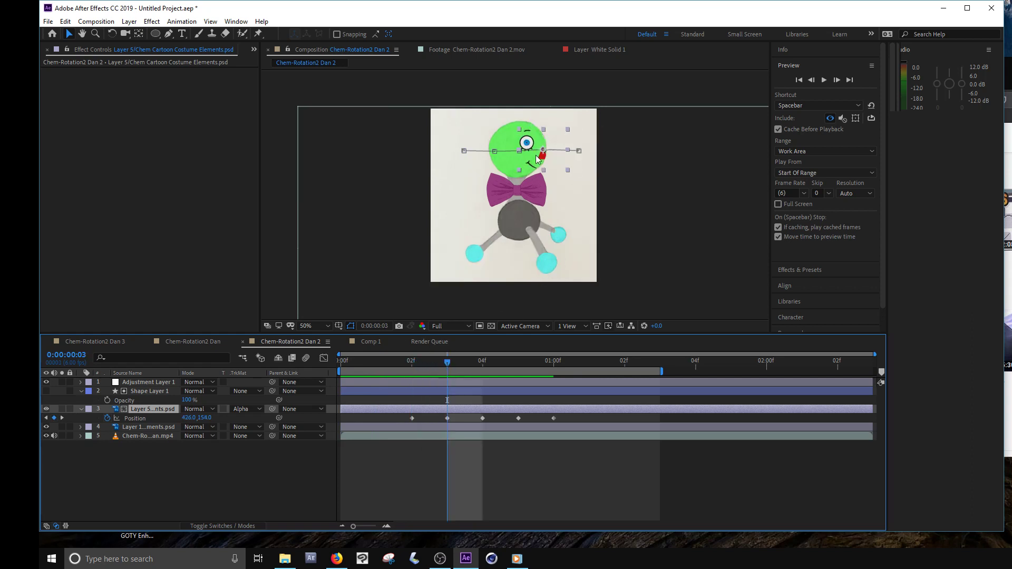
{"action": "left_click_drag", "start_coordinate": [448, 368], "coordinate": [482, 364]}
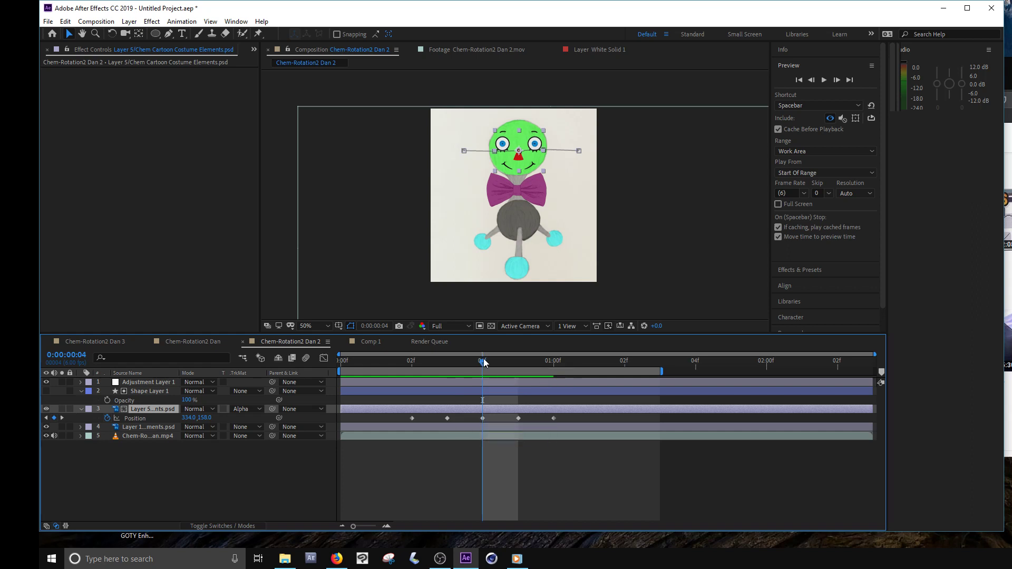
{"action": "left_click", "coordinate": [504, 362]}
{"action": "left_click_drag", "start_coordinate": [504, 362], "coordinate": [556, 381]}
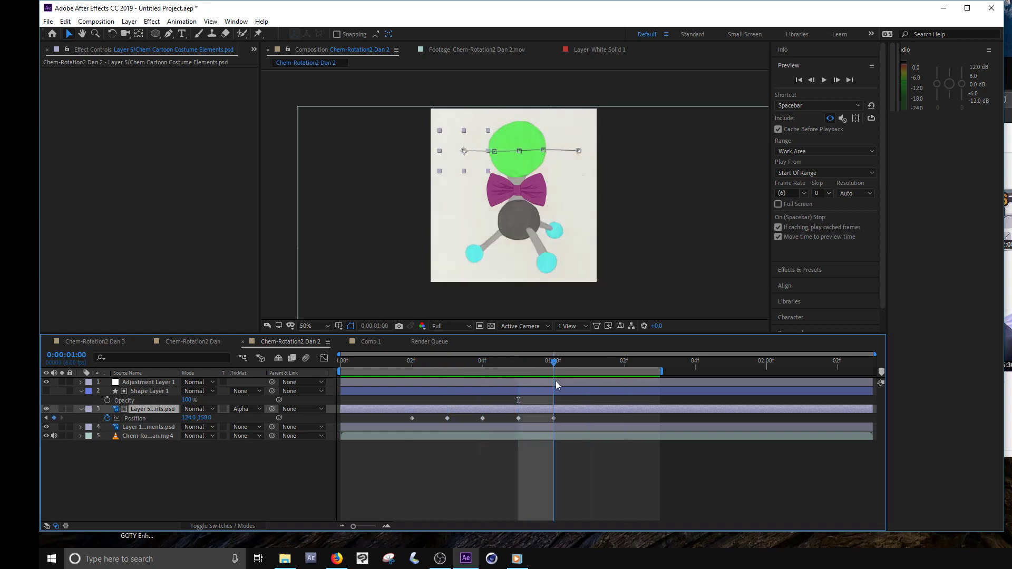
{"action": "left_click", "coordinate": [712, 475]}
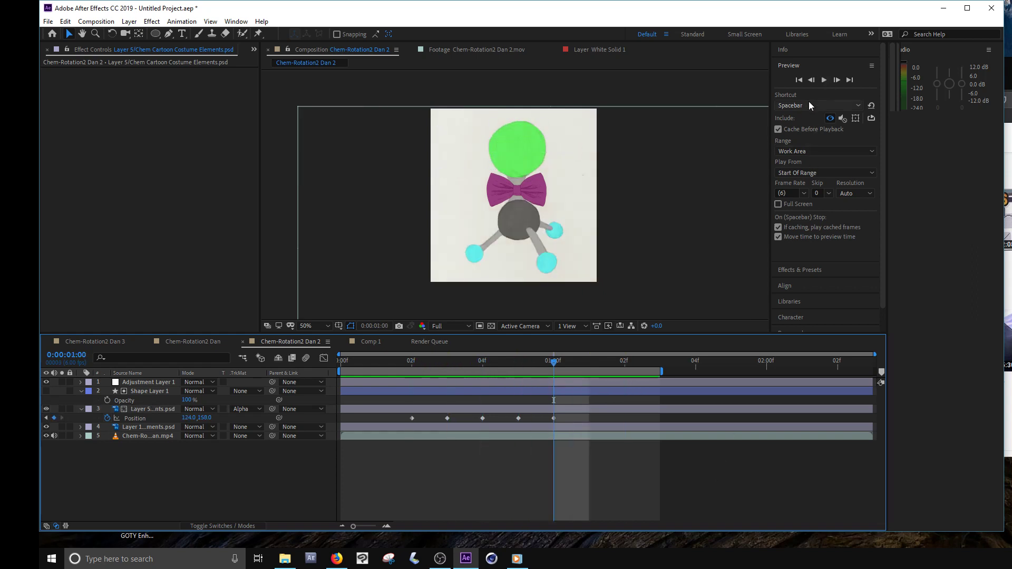
{"action": "left_click", "coordinate": [824, 79]}
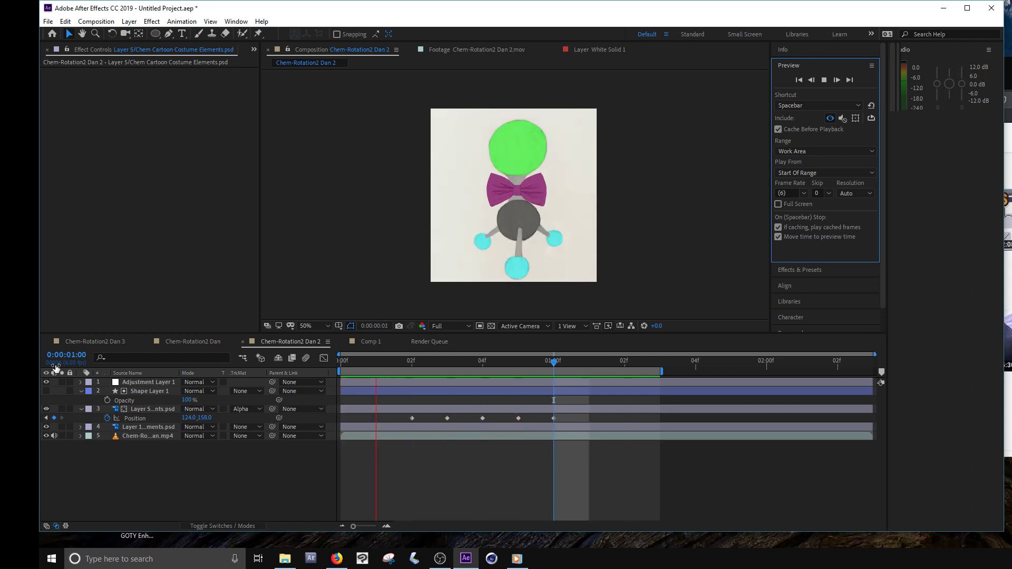
{"action": "left_click", "coordinate": [65, 467]}
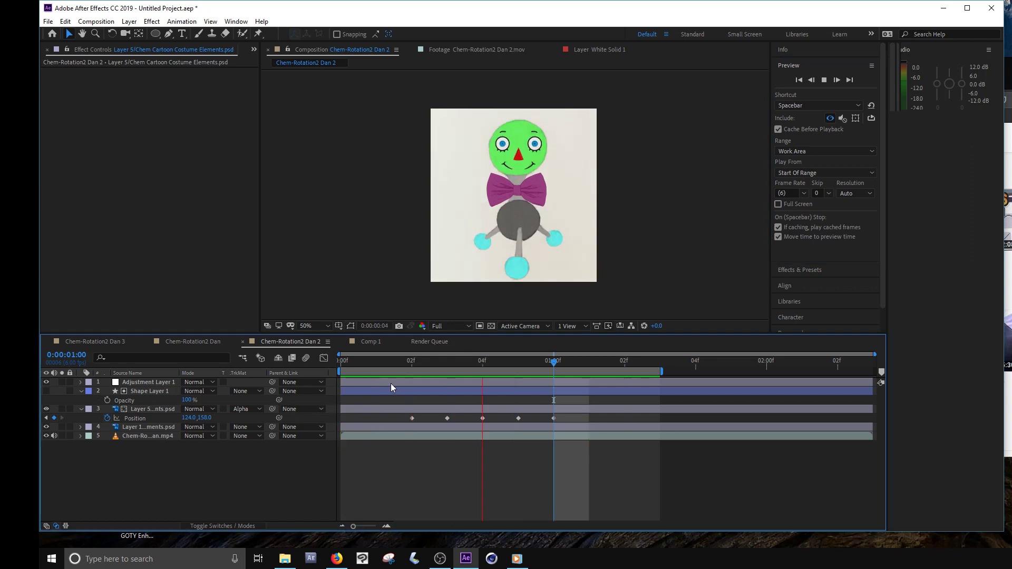
- Hide the bow tie layer (Layer 1) and move the current time to 0:00:00:04
{"action": "left_click", "coordinate": [415, 362]}
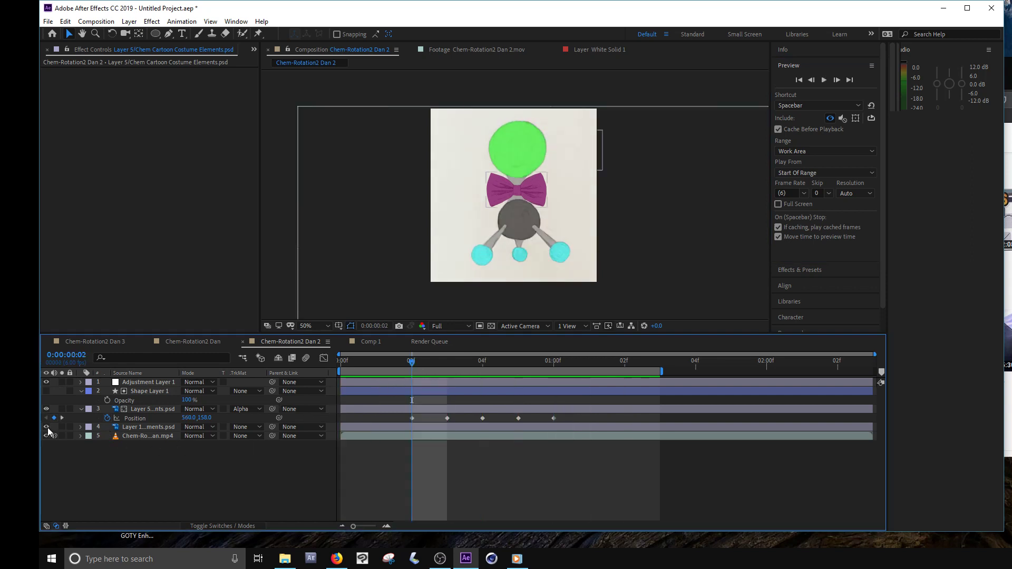
{"action": "left_click", "coordinate": [47, 427]}
{"action": "left_click_drag", "start_coordinate": [431, 363], "coordinate": [491, 385]}
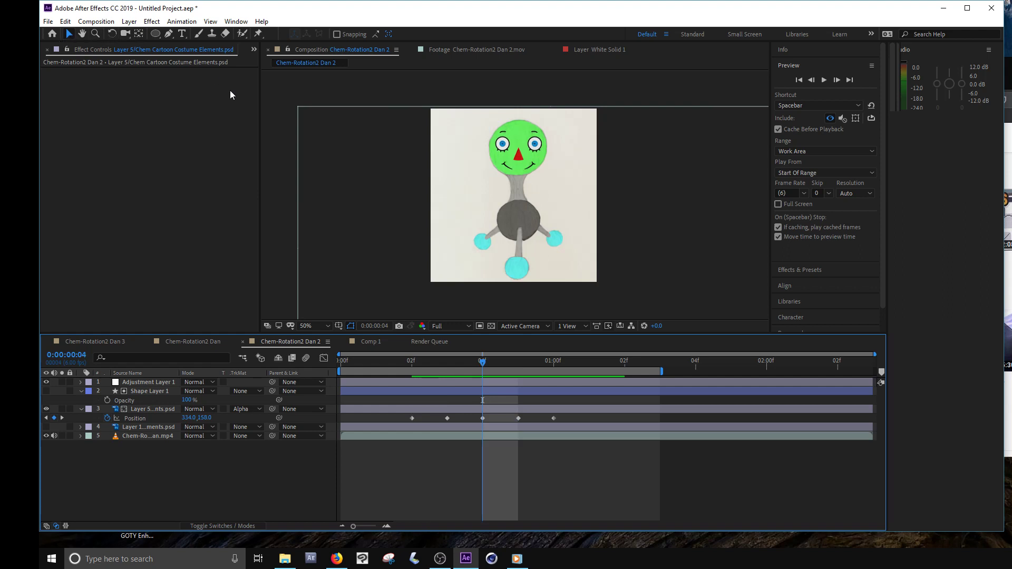
- Open Comp 1 with the project items shown and make both hidden Chem-Rotation2 Dan 2.mov layers visible
{"action": "left_click_drag", "start_coordinate": [260, 101], "coordinate": [343, 101]}
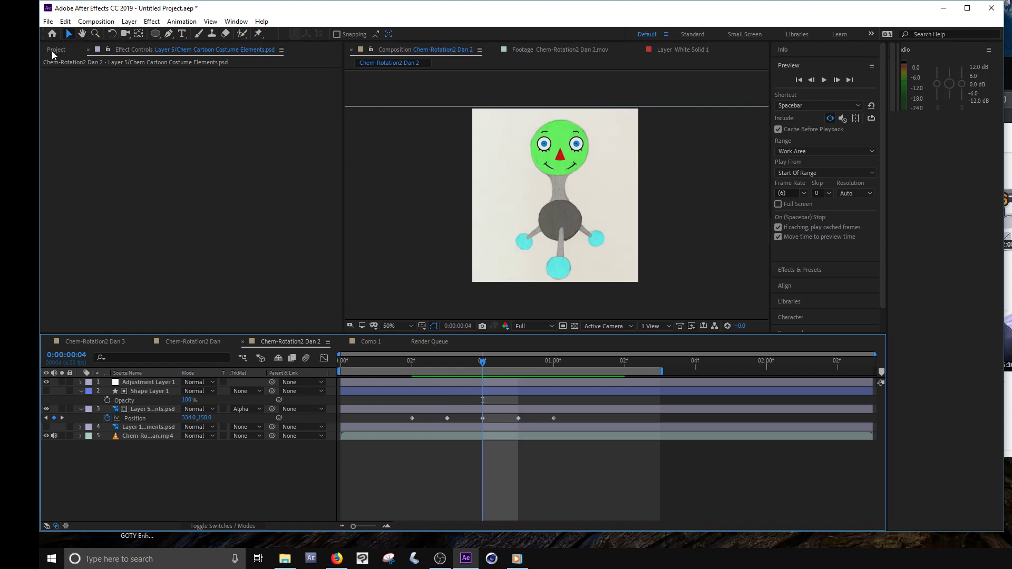
{"action": "left_click", "coordinate": [55, 50]}
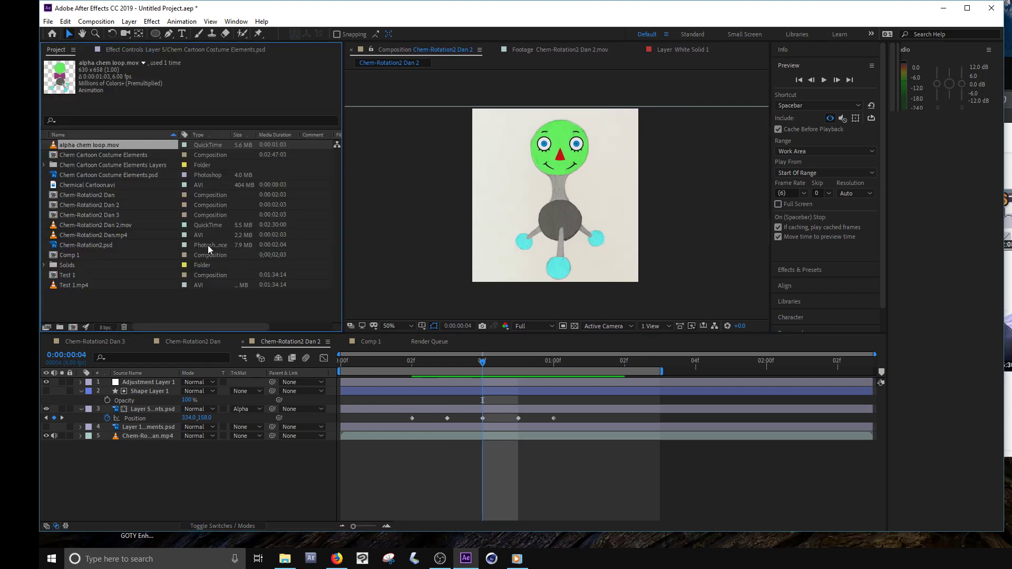
{"action": "left_click", "coordinate": [372, 341]}
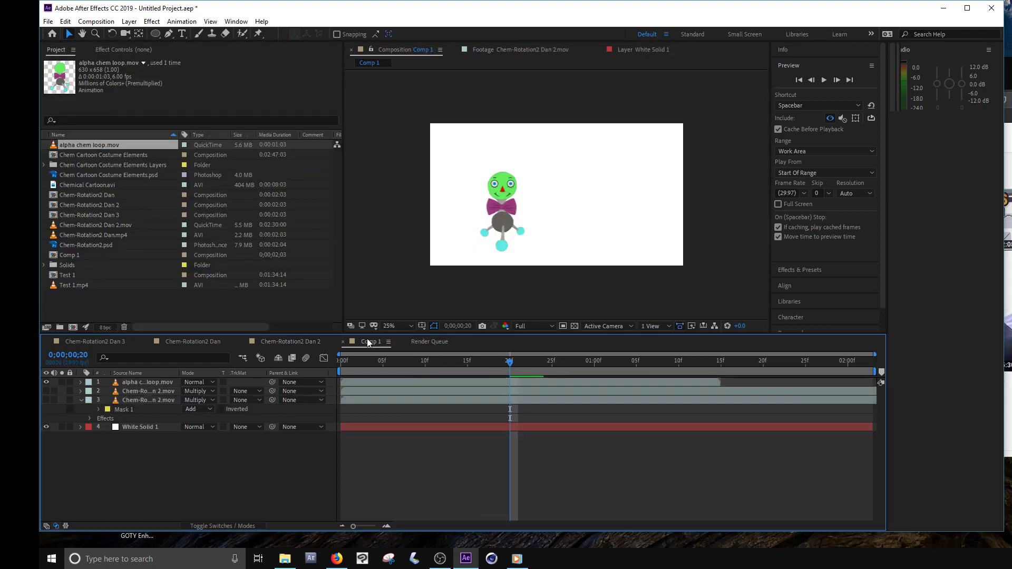
{"action": "left_click", "coordinate": [46, 390]}
{"action": "left_click", "coordinate": [46, 400]}
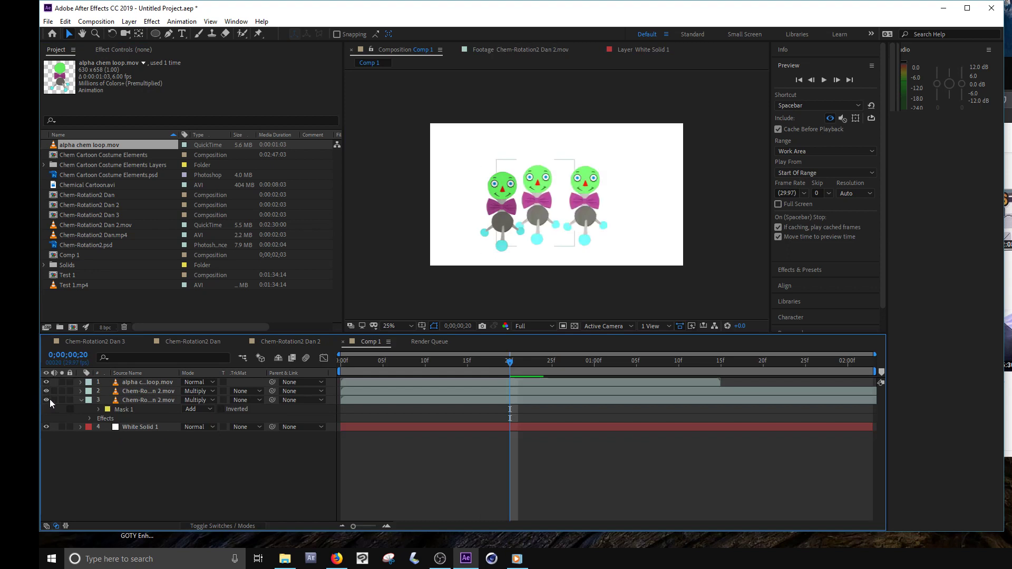
- Spread the overlapping molecule characters apart, placing the masked copy near the right edge of the white background
{"action": "left_click_drag", "start_coordinate": [533, 203], "coordinate": [557, 169]}
{"action": "left_click", "coordinate": [539, 191]}
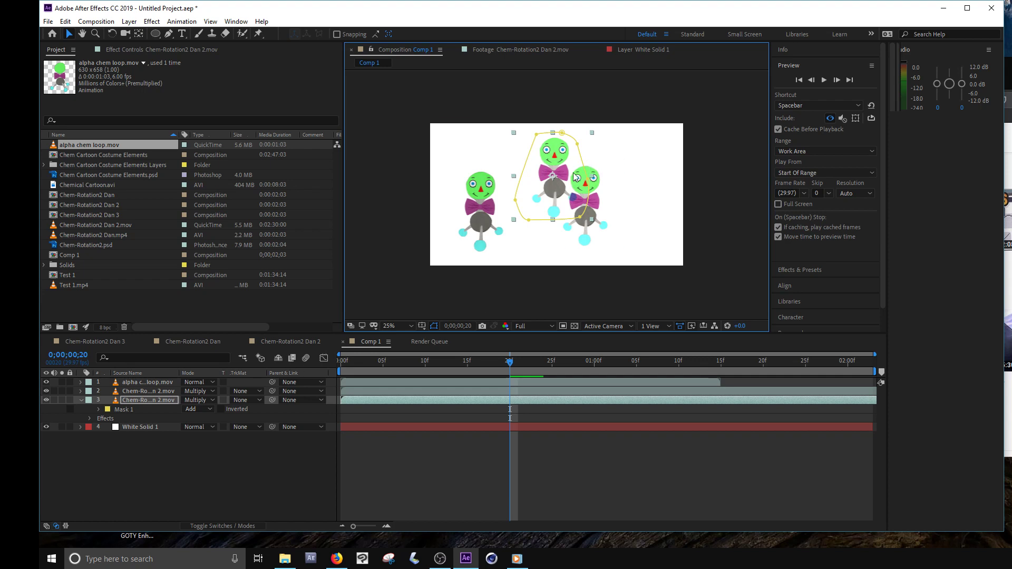
{"action": "left_click_drag", "start_coordinate": [559, 198], "coordinate": [647, 216]}
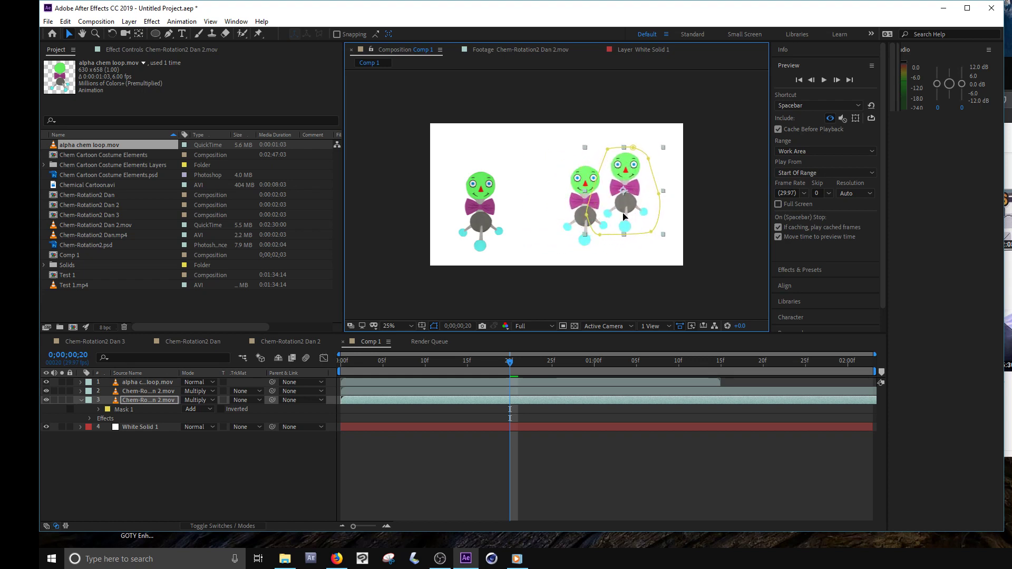
- Set the masked Chem-Rotation2 Dan 2.mov layer's blending mode to Screen and look through its track matte options
{"action": "left_click", "coordinate": [210, 400]}
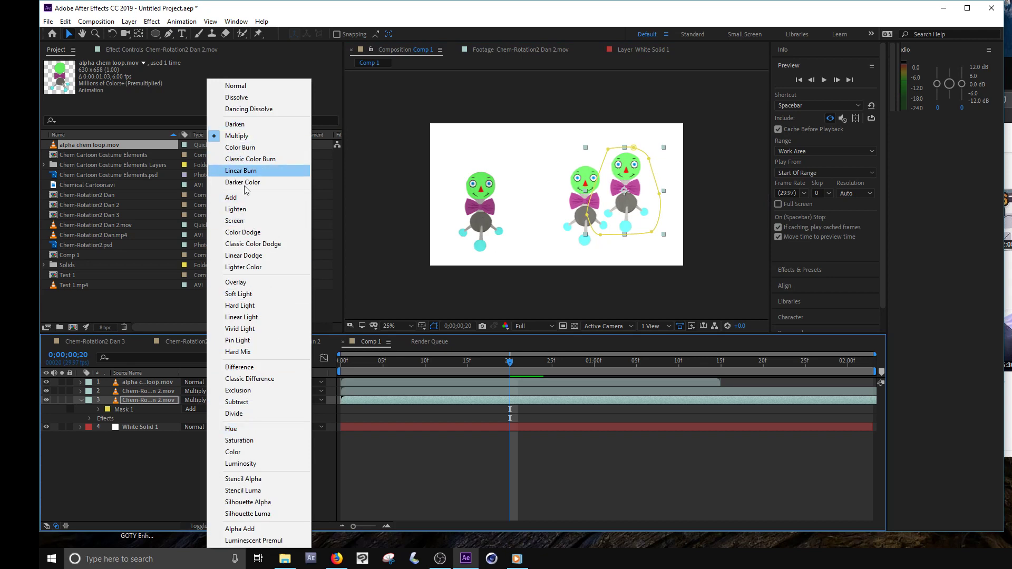
{"action": "left_click", "coordinate": [240, 222]}
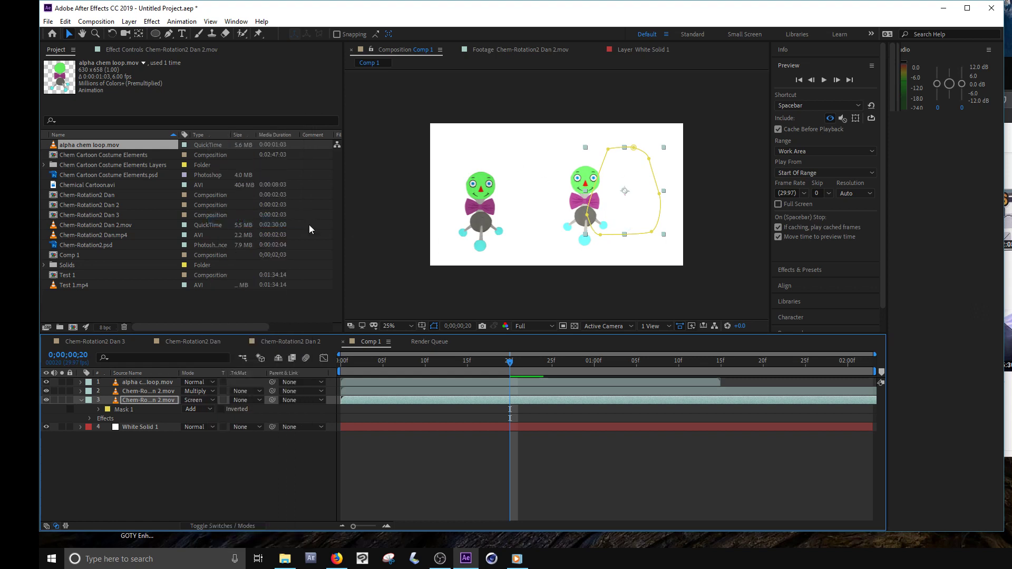
{"action": "left_click", "coordinate": [252, 400]}
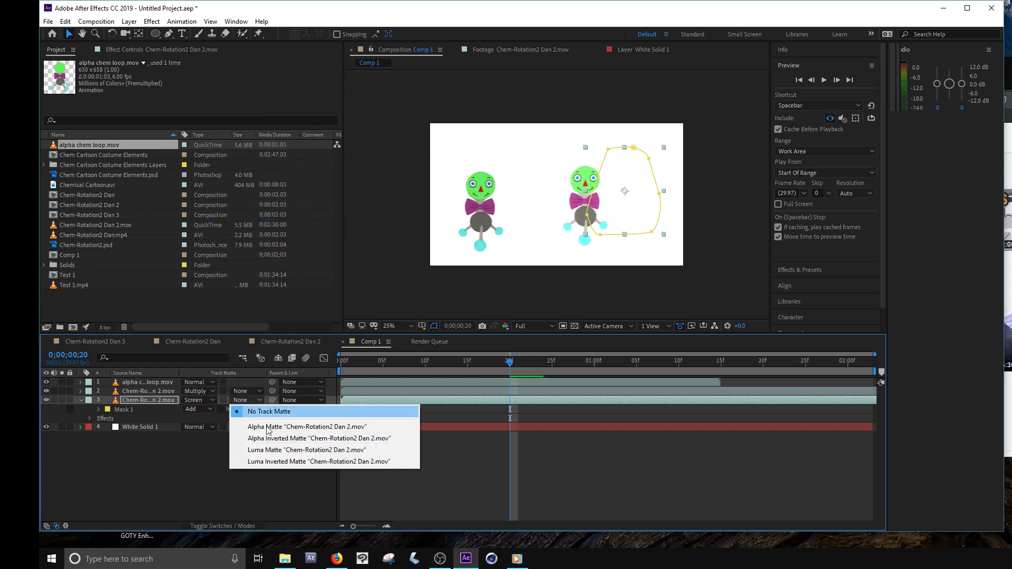
{"action": "left_click", "coordinate": [236, 404]}
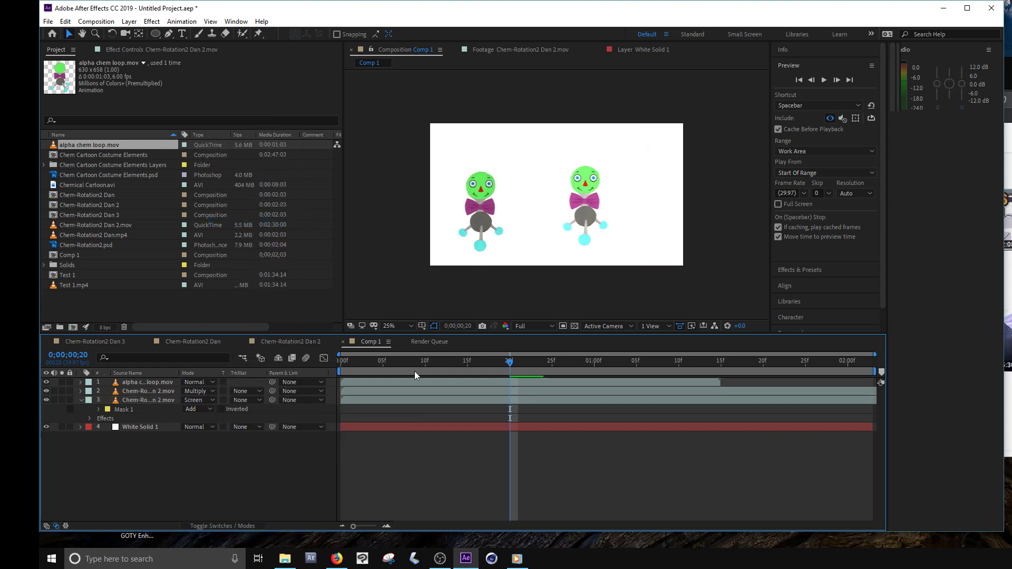
- Return to the Chem-Rotation2 Dan 2 composition and show the effect settings of the Chem-Rotation2 Dan.mp4 layer
{"action": "left_click", "coordinate": [290, 341]}
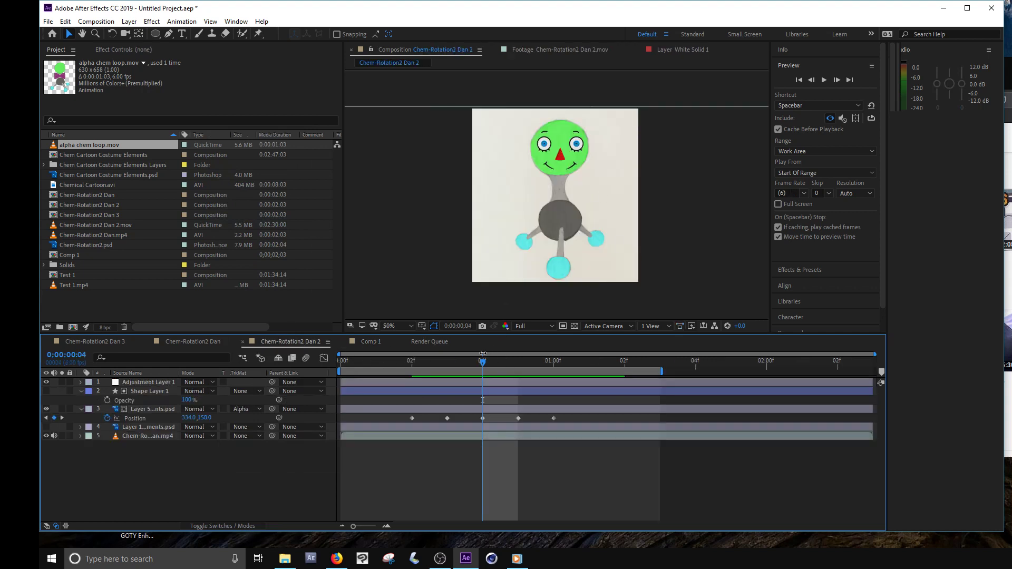
{"action": "left_click_drag", "start_coordinate": [460, 366], "coordinate": [484, 369]}
{"action": "left_click", "coordinate": [151, 444]}
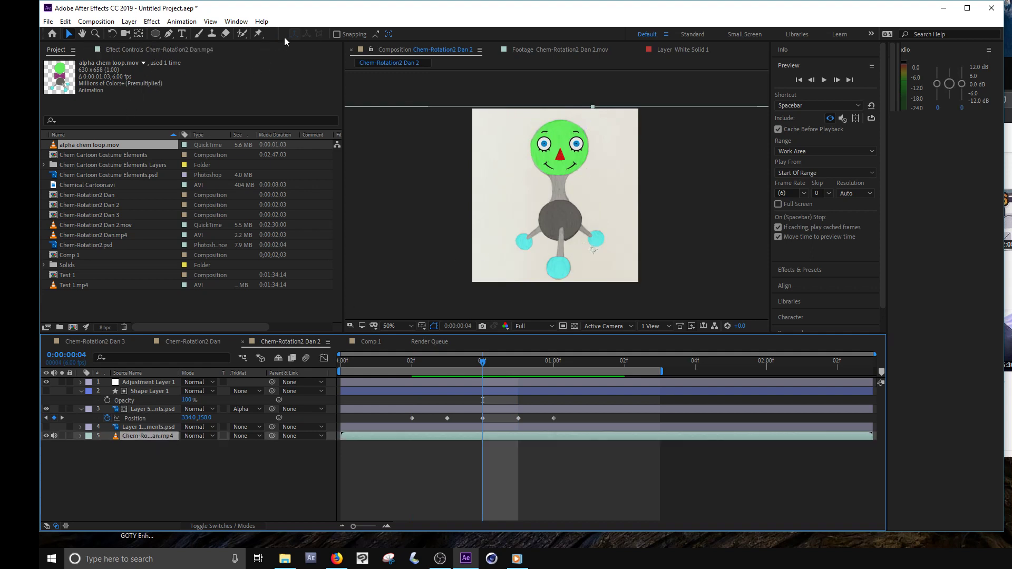
{"action": "left_click", "coordinate": [137, 49]}
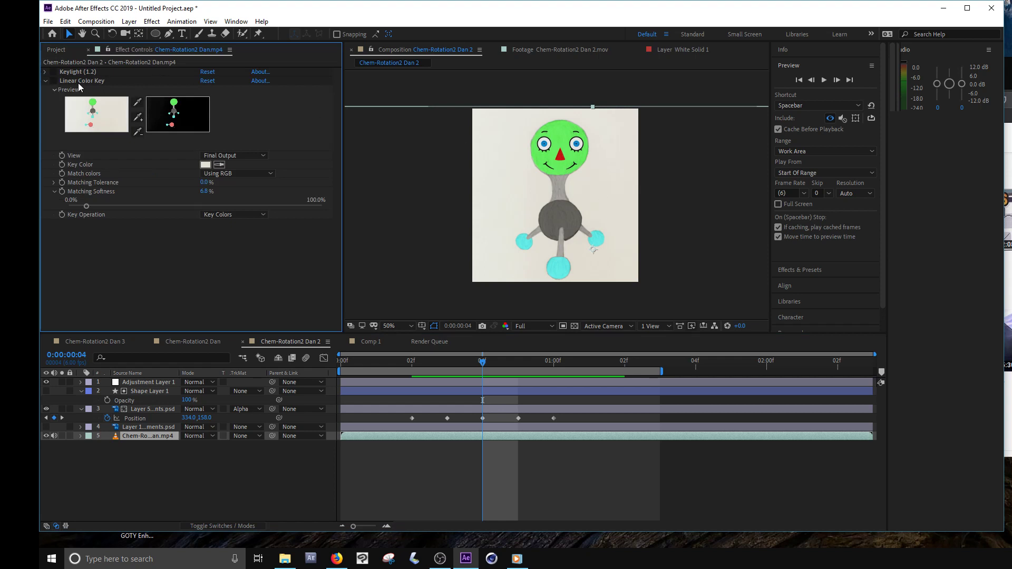
- Look through the available Keying effects, including Keylight (1.2) and Linear Color Key
{"action": "left_click", "coordinate": [152, 21]}
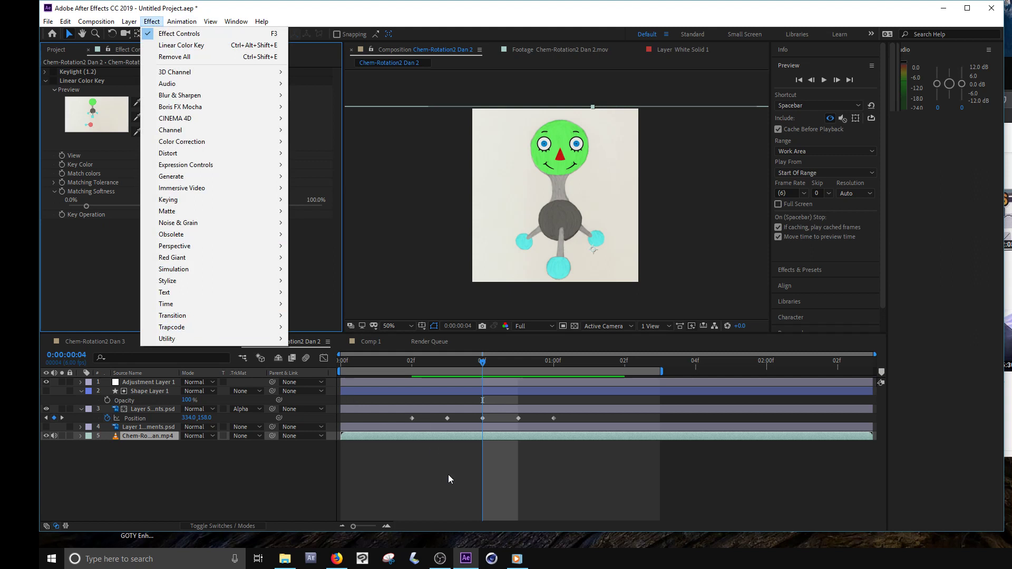
{"action": "mouse_move", "coordinate": [203, 201]}
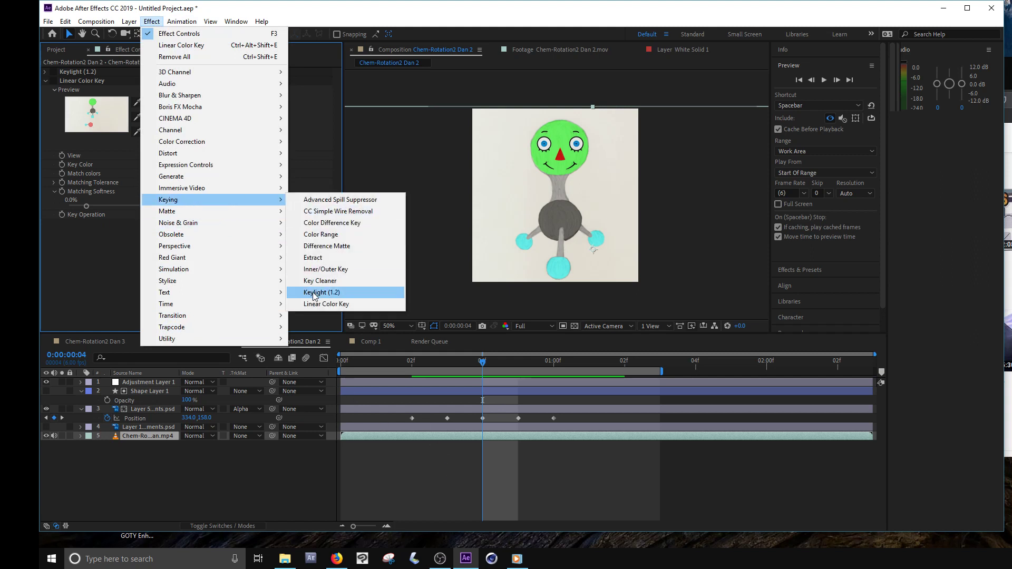
{"action": "left_click", "coordinate": [388, 170]}
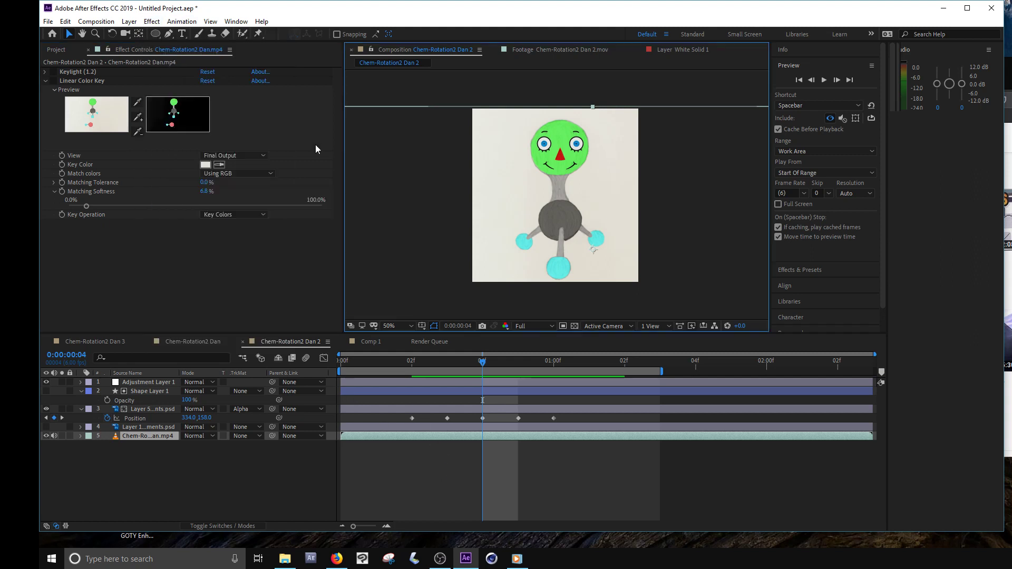
- Reset the Linear Color Key effect and sample the off-white paper background as its key color
{"action": "left_click", "coordinate": [207, 81]}
{"action": "left_click", "coordinate": [139, 103]}
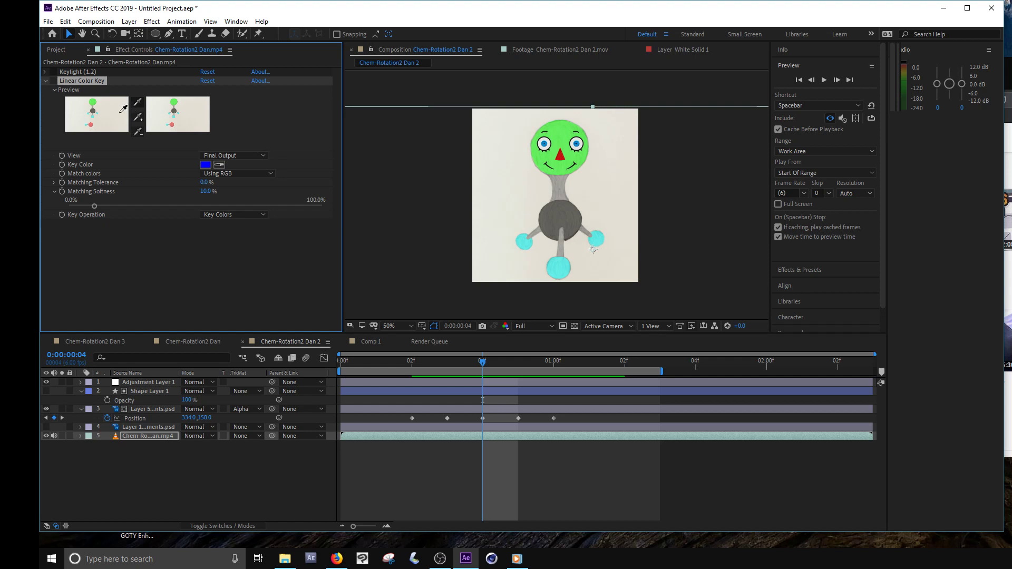
{"action": "left_click", "coordinate": [123, 110]}
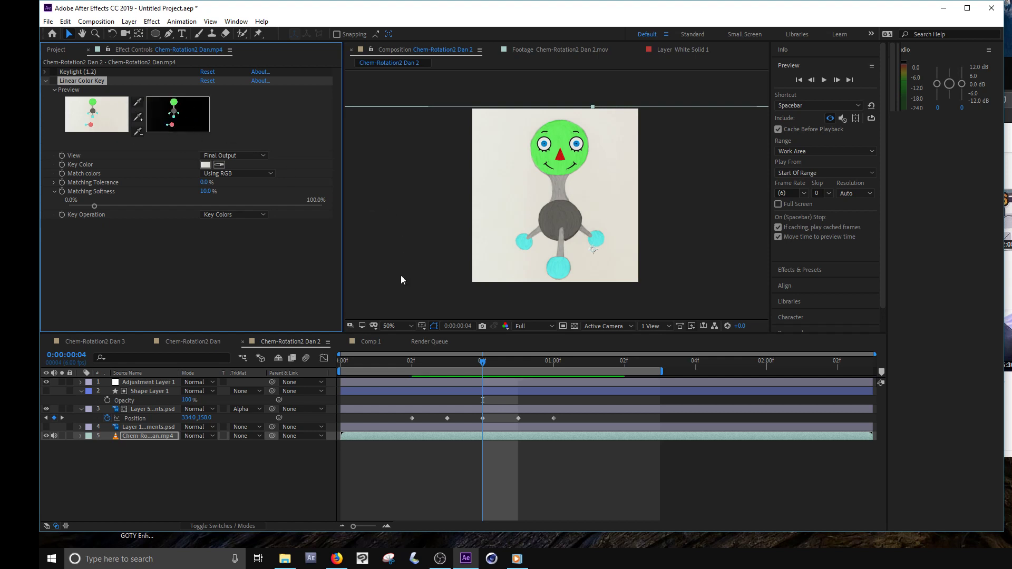
- Show the transparency grid and enable the Linear Color Key effect to inspect the removed background
{"action": "left_click", "coordinate": [574, 326]}
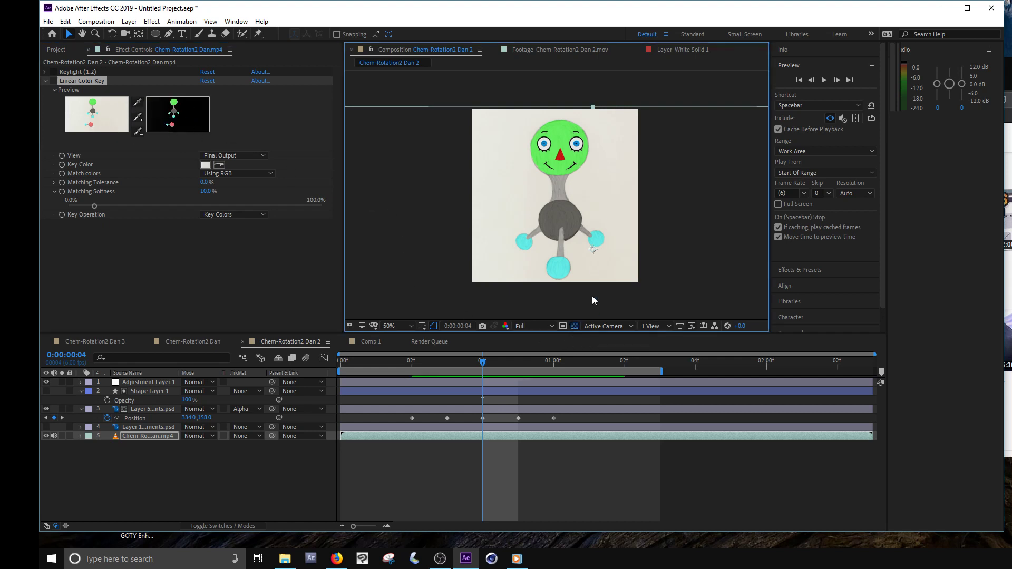
{"action": "left_click", "coordinate": [503, 495]}
{"action": "left_click", "coordinate": [573, 326]}
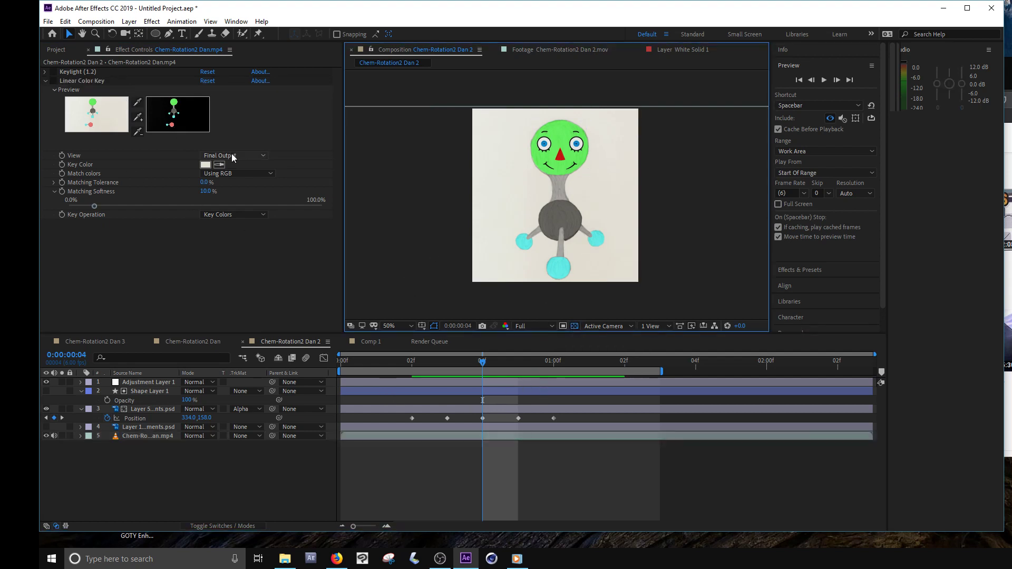
{"action": "left_click", "coordinate": [53, 82]}
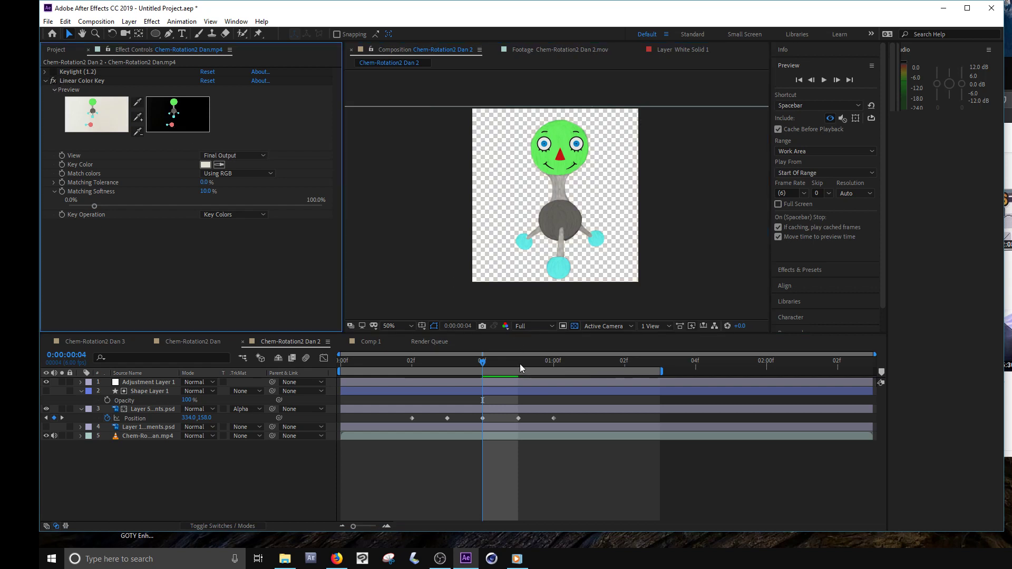
{"action": "scroll", "coordinate": [571, 188], "scroll_direction": "up", "scroll_amount": 2}
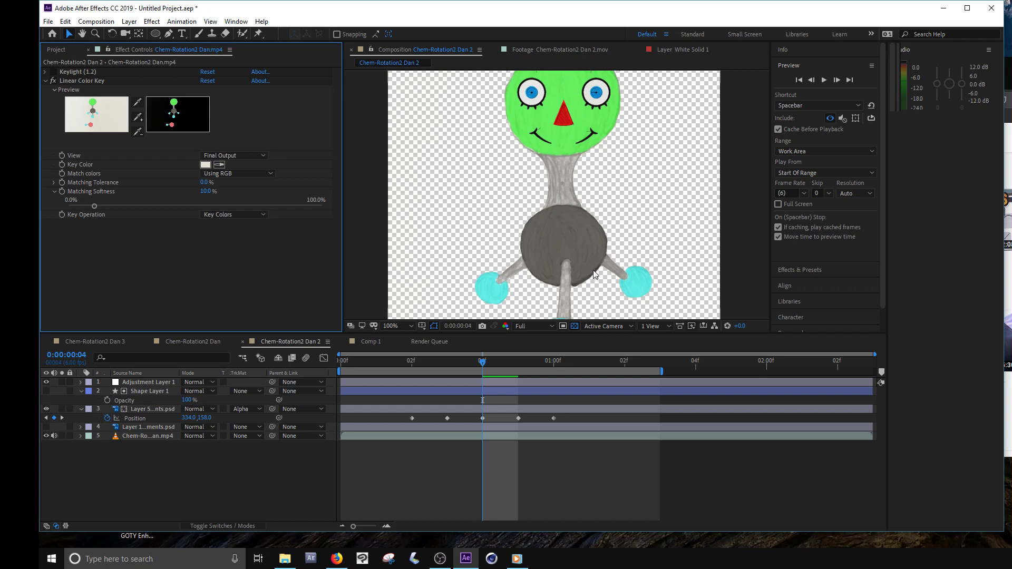
{"action": "scroll", "coordinate": [568, 201], "scroll_direction": "down", "scroll_amount": 2}
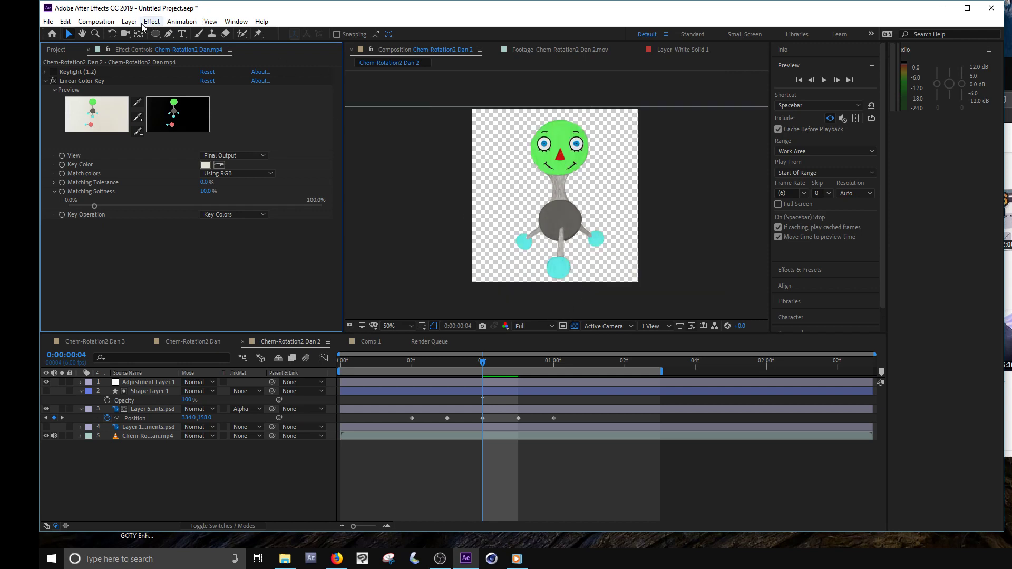
- Accept the composition settings with the red background color and hide the transparency grid to inspect the keyed neck
{"action": "left_click", "coordinate": [96, 21]}
{"action": "left_click", "coordinate": [132, 50]}
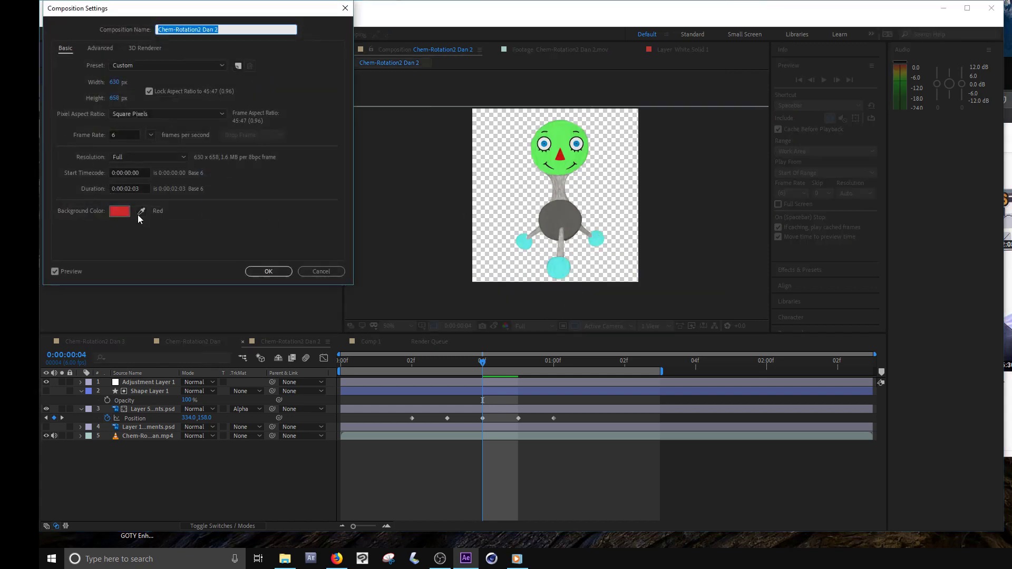
{"action": "left_click", "coordinate": [254, 271]}
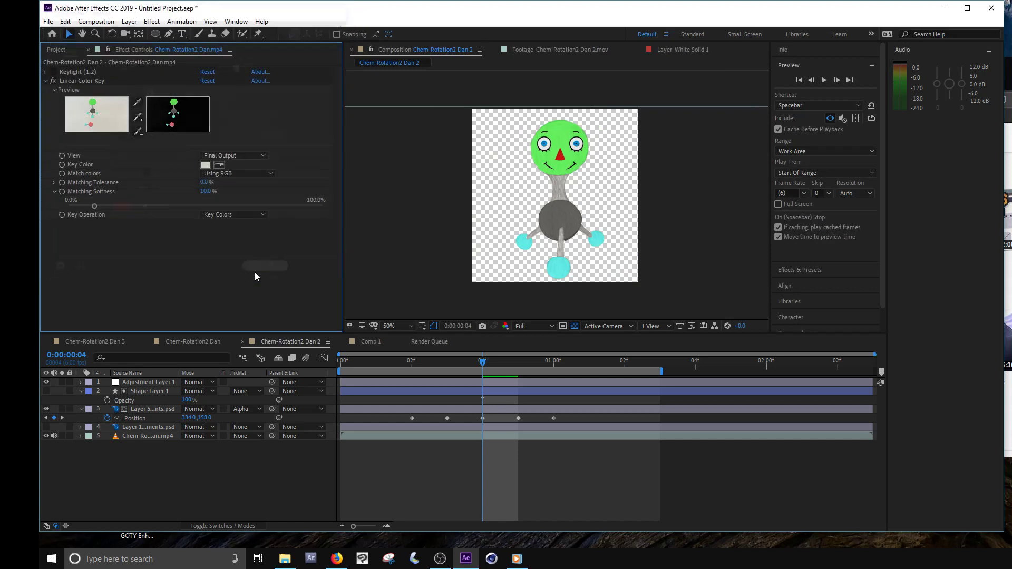
{"action": "left_click", "coordinate": [573, 326]}
{"action": "scroll", "coordinate": [589, 193], "scroll_direction": "up", "scroll_amount": 4}
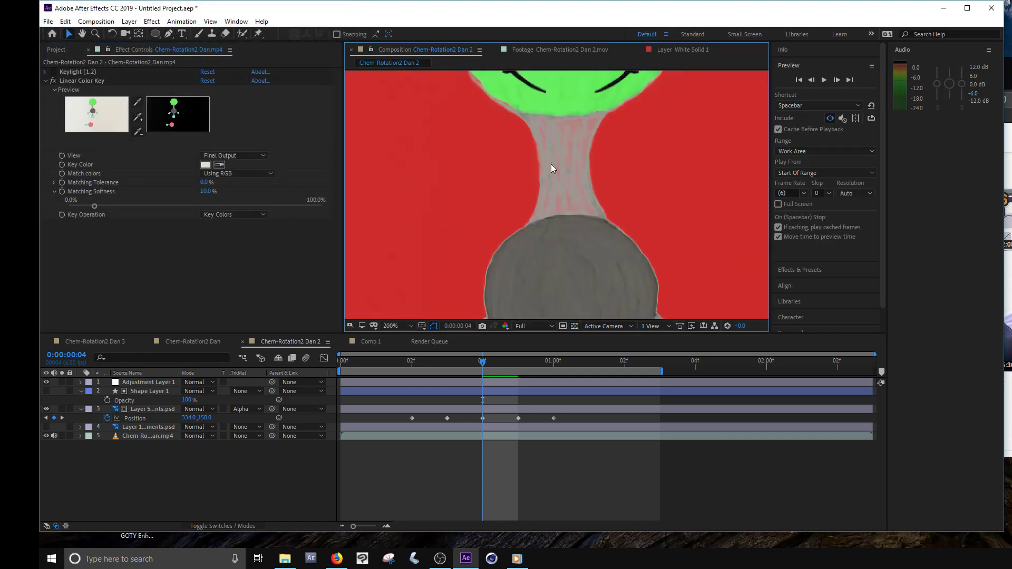
{"action": "scroll", "coordinate": [582, 162], "scroll_direction": "down", "scroll_amount": 2}
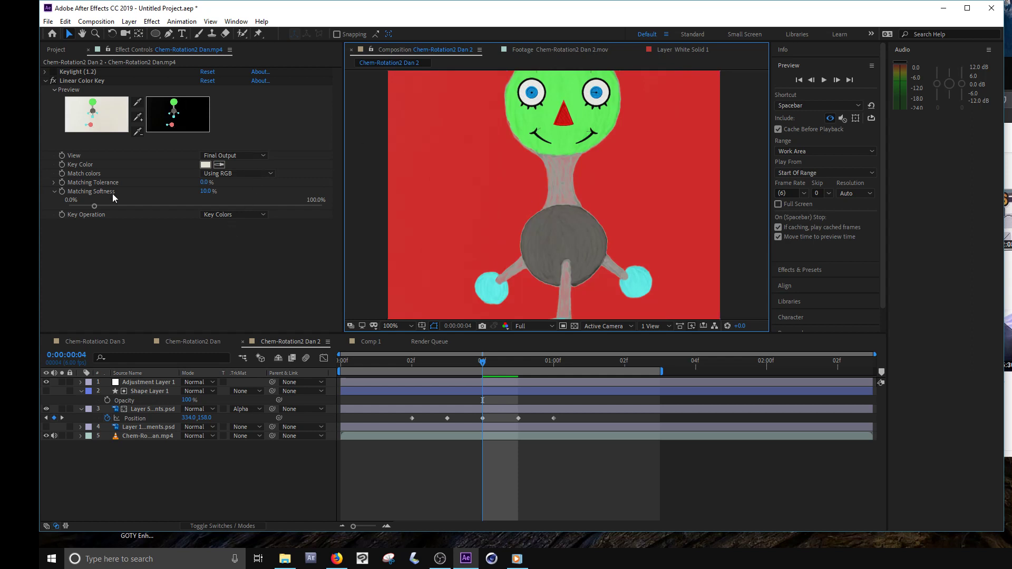
- Lower the Linear Color Key's Matching Softness to 7.3% and check the whole keyed character
{"action": "left_click_drag", "start_coordinate": [95, 207], "coordinate": [94, 212]}
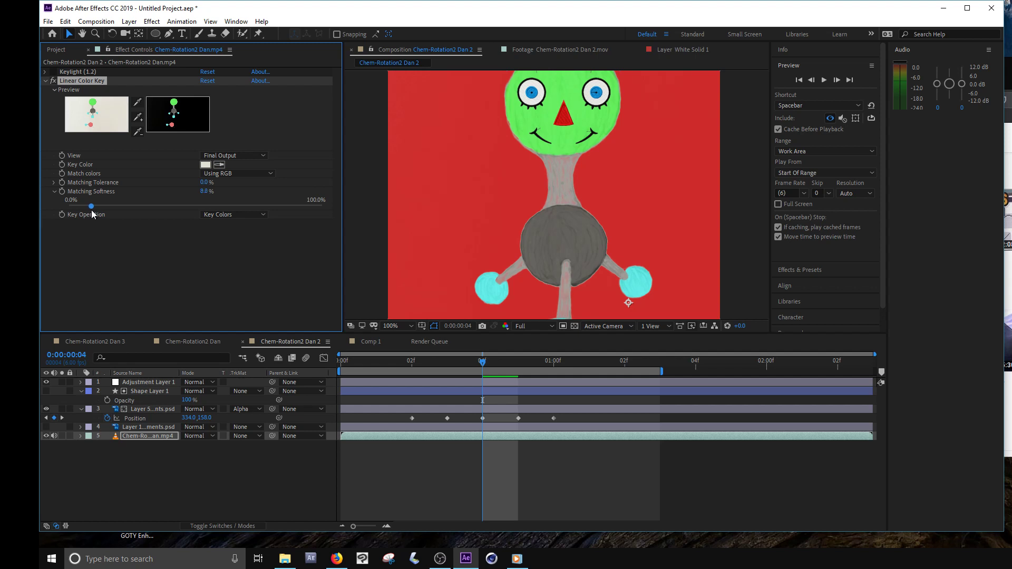
{"action": "scroll", "coordinate": [558, 181], "scroll_direction": "down", "scroll_amount": 1}
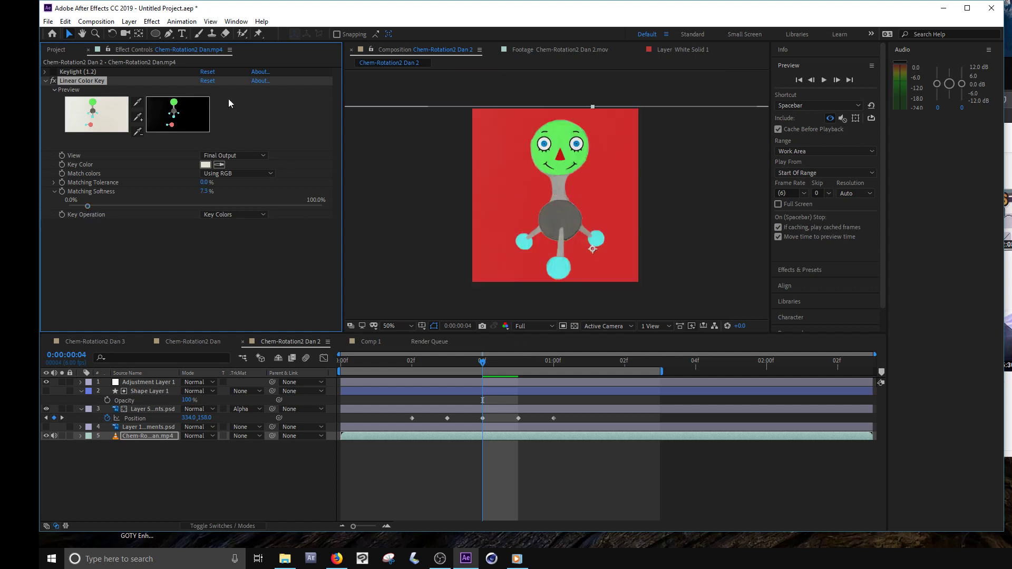
- Add the Chem-Rotation2 Dan 2 composition to the render queue
{"action": "left_click", "coordinate": [48, 22]}
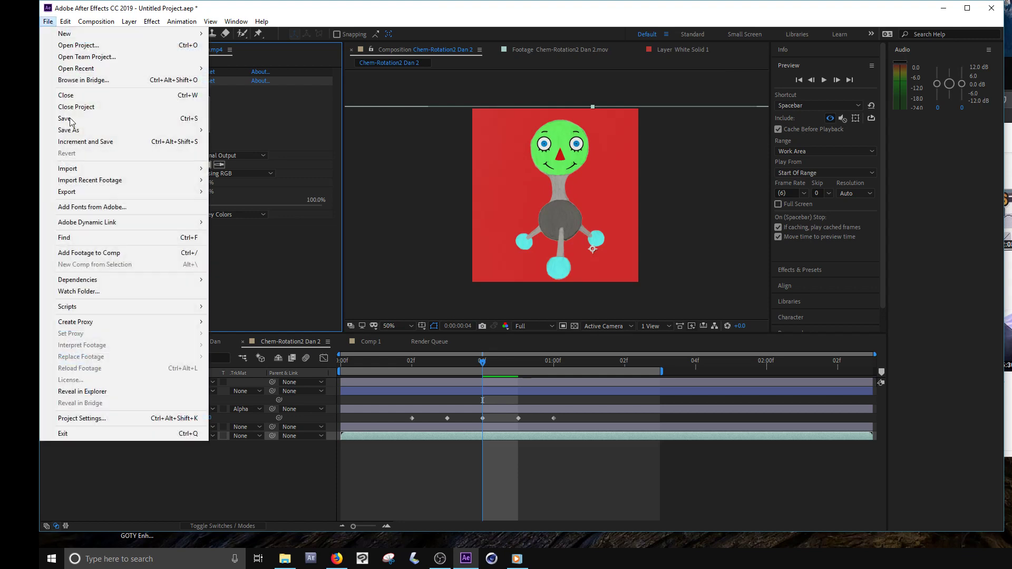
{"action": "mouse_move", "coordinate": [97, 193]}
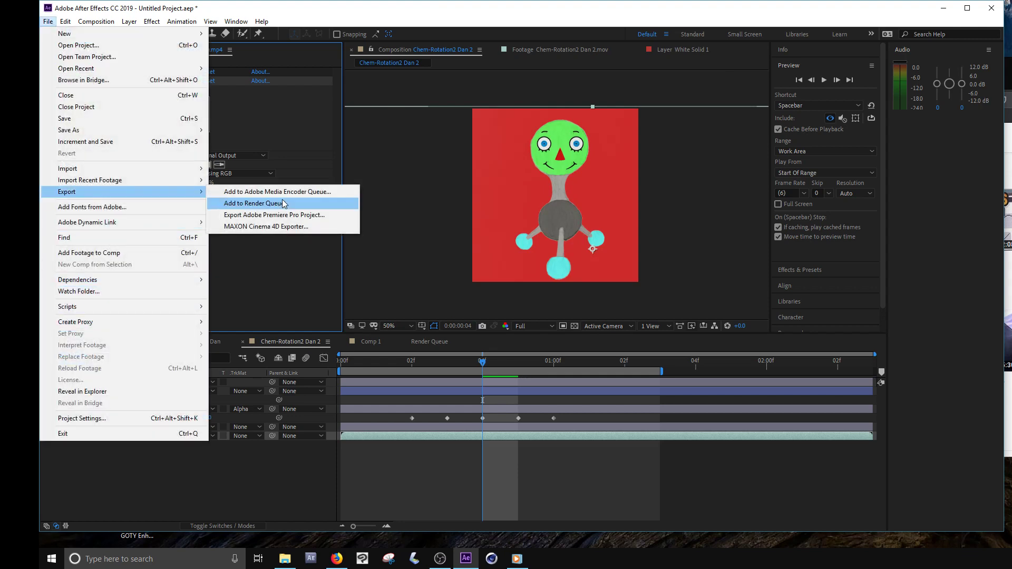
{"action": "left_click", "coordinate": [282, 206]}
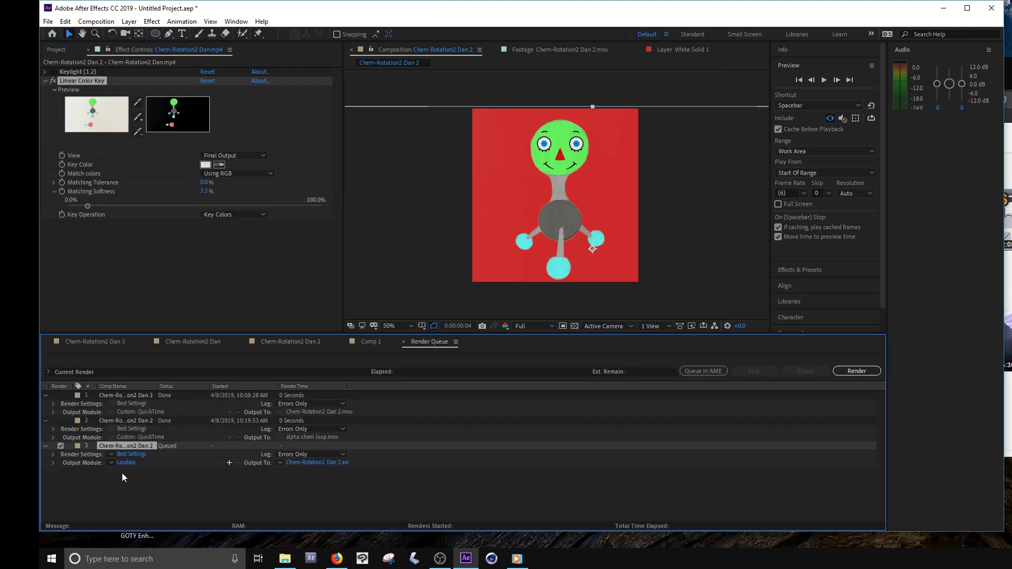
- Set the queued render's output module to QuickTime with RGB + Alpha channels, and look at its output file location without saving
{"action": "left_click", "coordinate": [127, 463]}
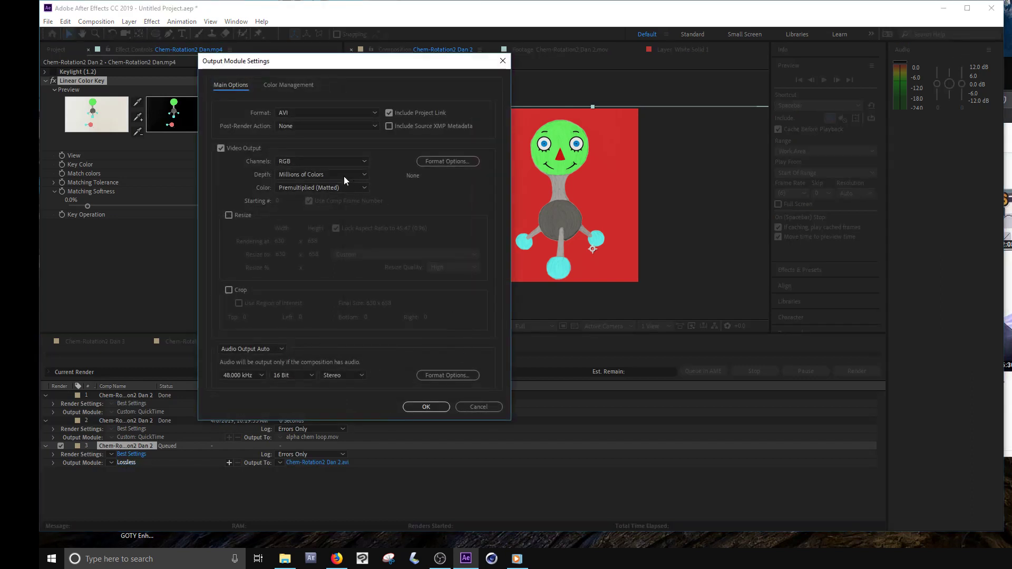
{"action": "left_click", "coordinate": [299, 112]}
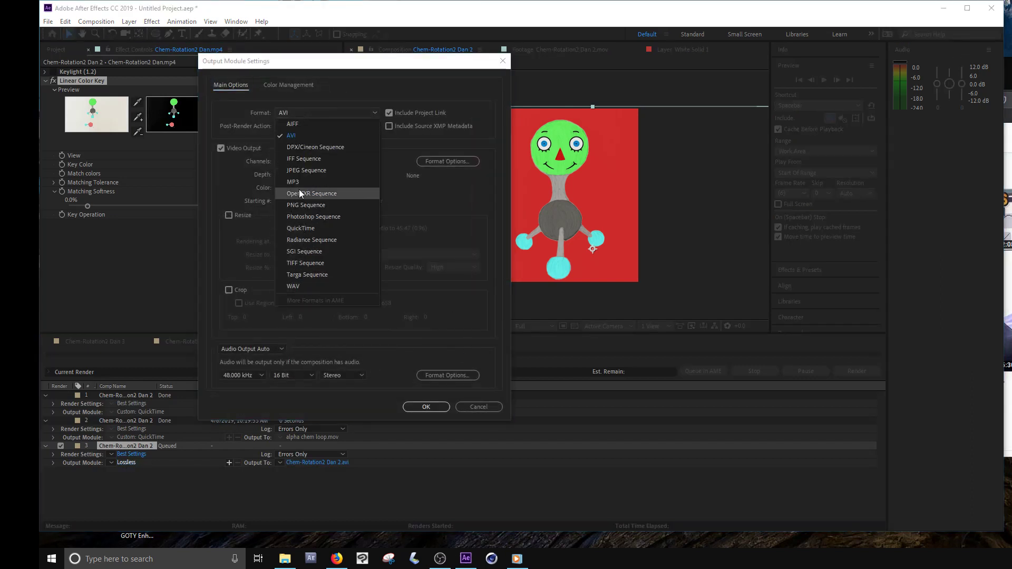
{"action": "left_click", "coordinate": [300, 228]}
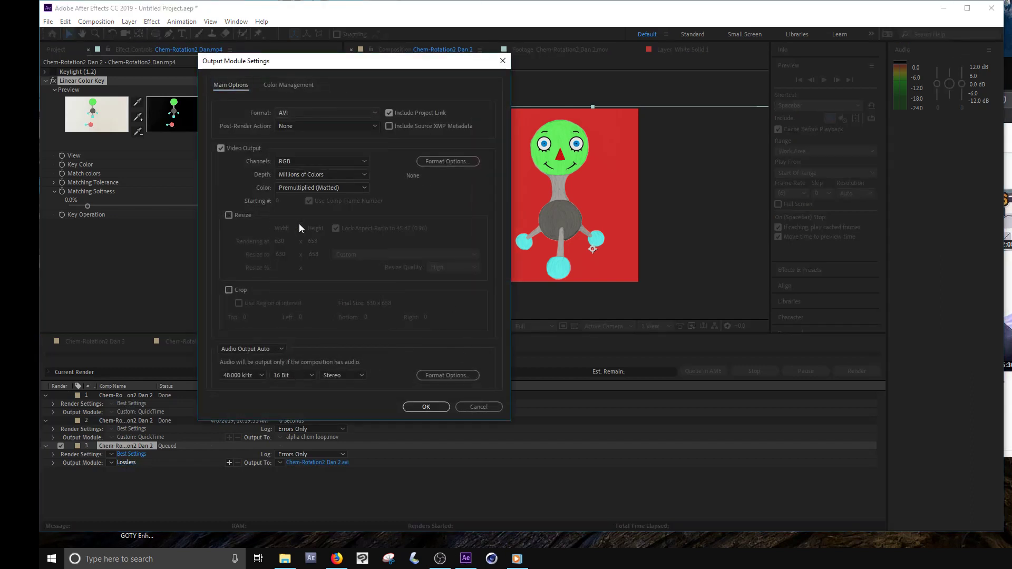
{"action": "left_click", "coordinate": [301, 162]}
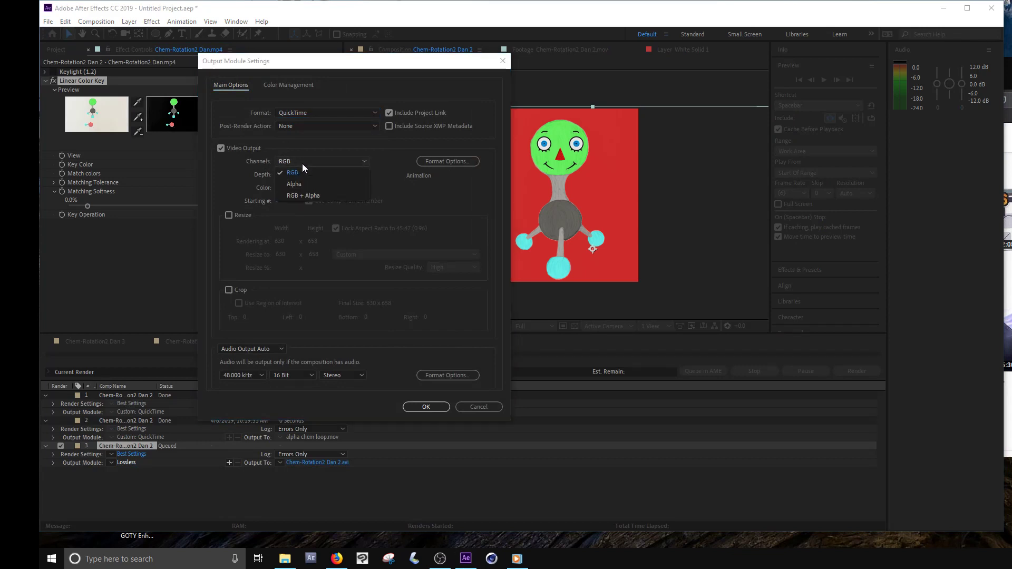
{"action": "left_click", "coordinate": [309, 195]}
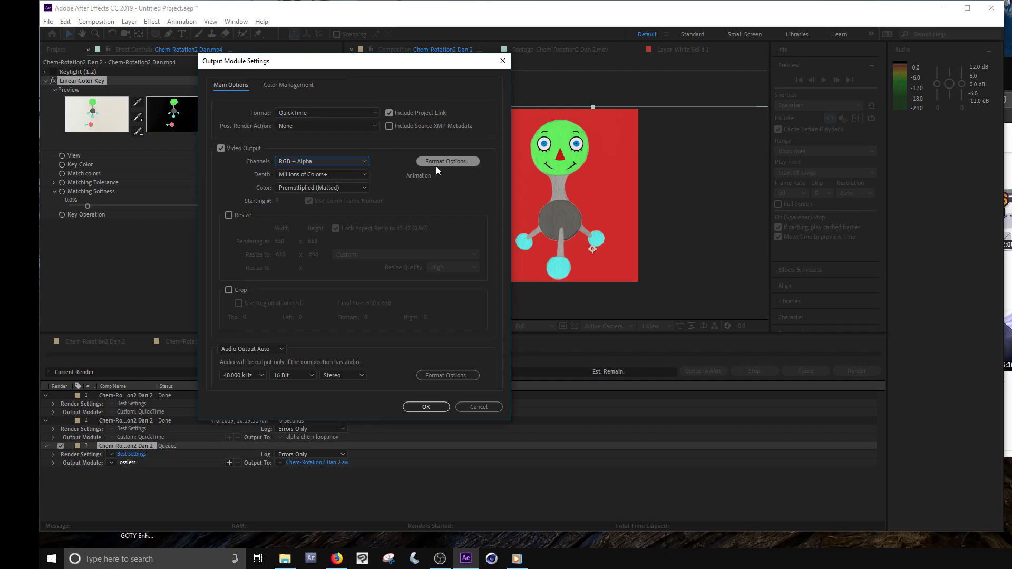
{"action": "left_click", "coordinate": [426, 407]}
{"action": "left_click", "coordinate": [311, 462]}
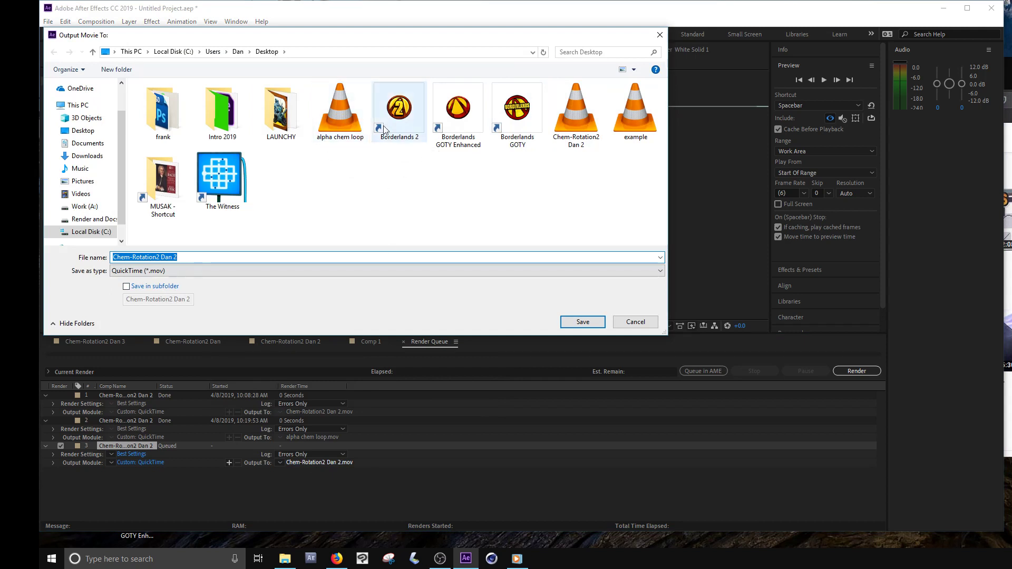
{"action": "left_click", "coordinate": [632, 322]}
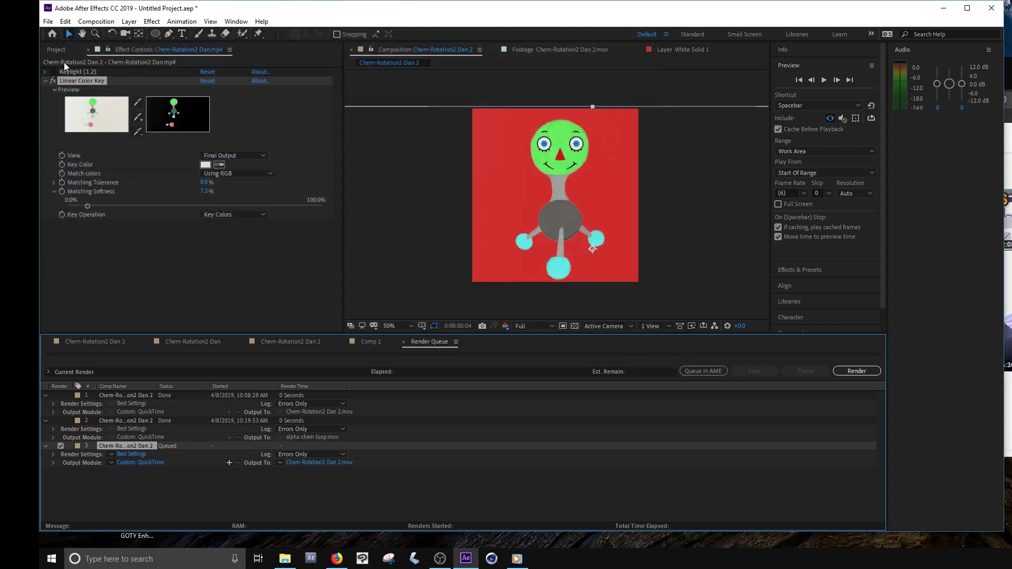
- In Comp 1, hide both Chem-Rotation2 Dan 2.mov layers and move the alpha chem loop character closer to the middle of the frame
{"action": "left_click", "coordinate": [369, 341]}
{"action": "left_click", "coordinate": [480, 221]}
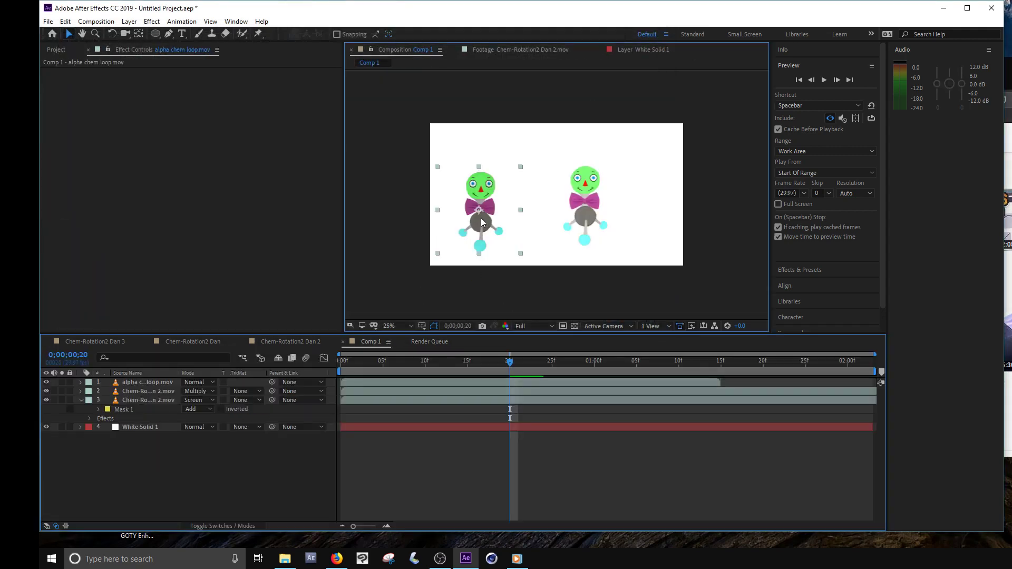
{"action": "left_click_drag", "start_coordinate": [485, 217], "coordinate": [463, 204]}
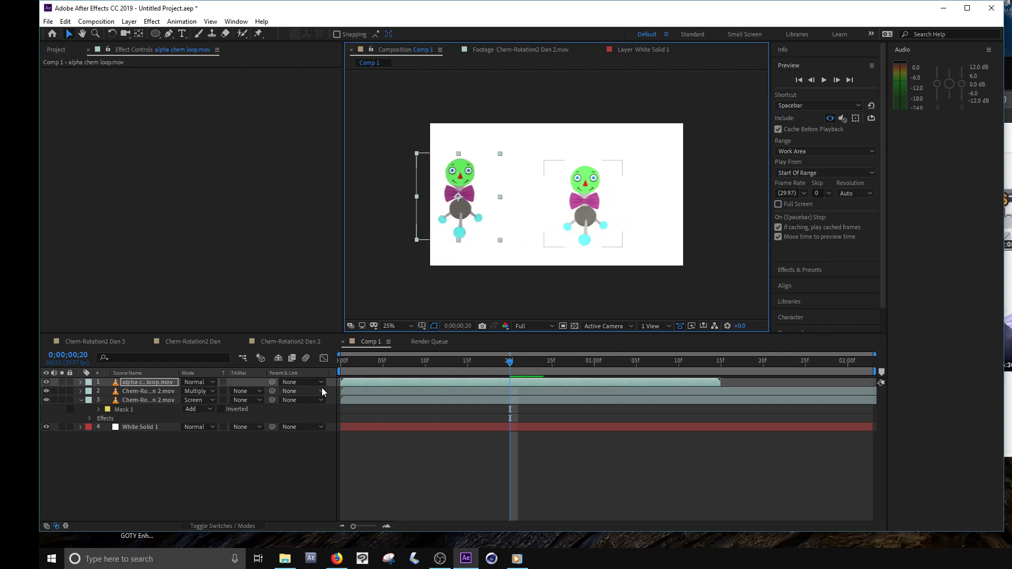
{"action": "left_click_drag", "start_coordinate": [46, 391], "coordinate": [46, 400]}
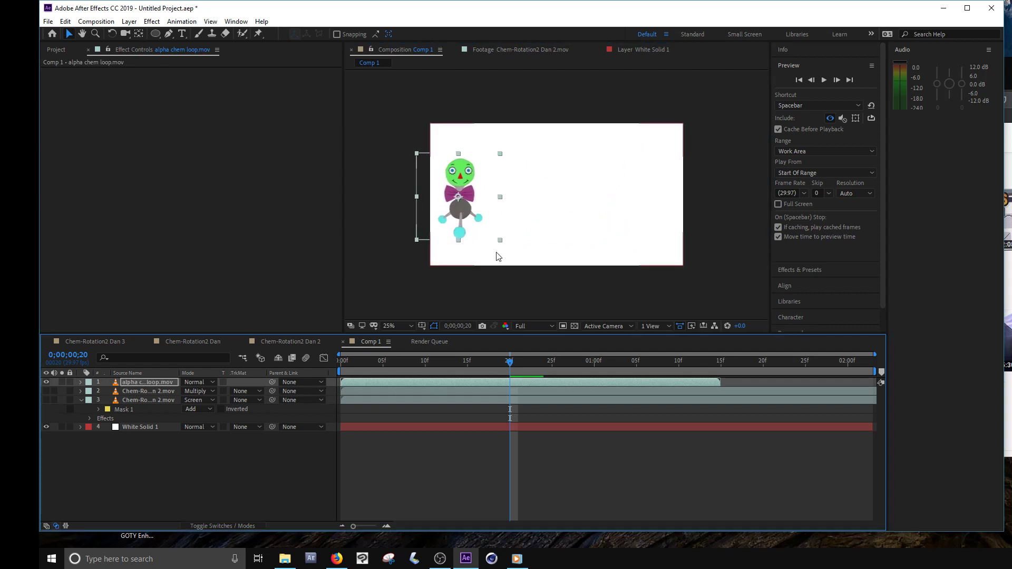
{"action": "left_click_drag", "start_coordinate": [461, 212], "coordinate": [517, 212]}
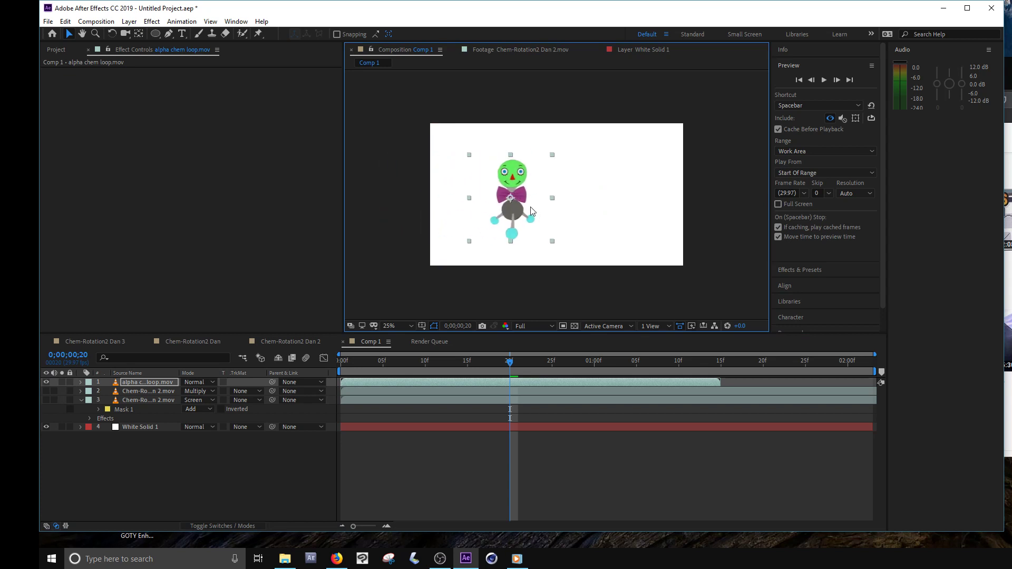
- Set the duration of Comp 1 to 0;00;22;03 in its composition settings
{"action": "left_click", "coordinate": [56, 51]}
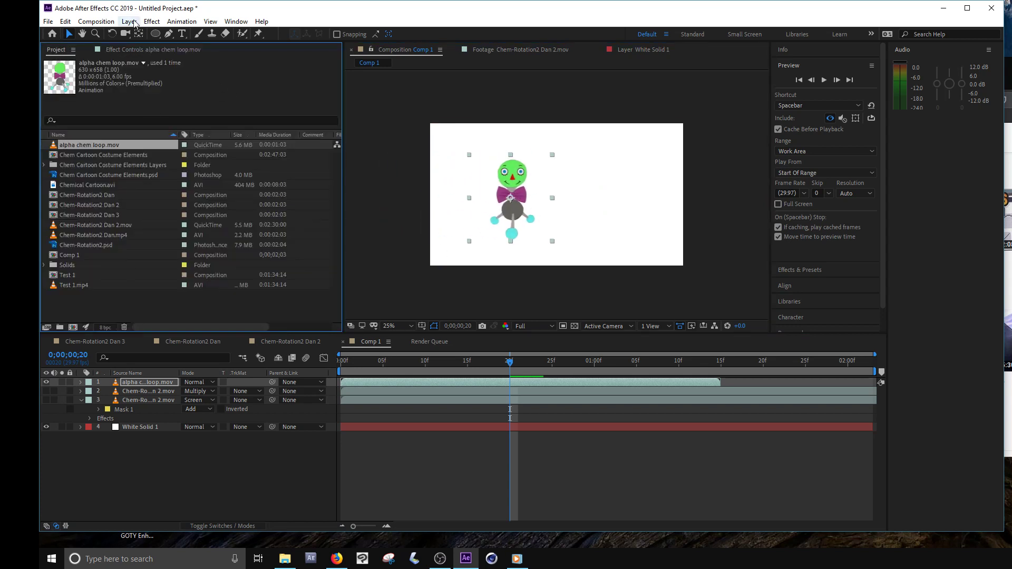
{"action": "left_click", "coordinate": [96, 21]}
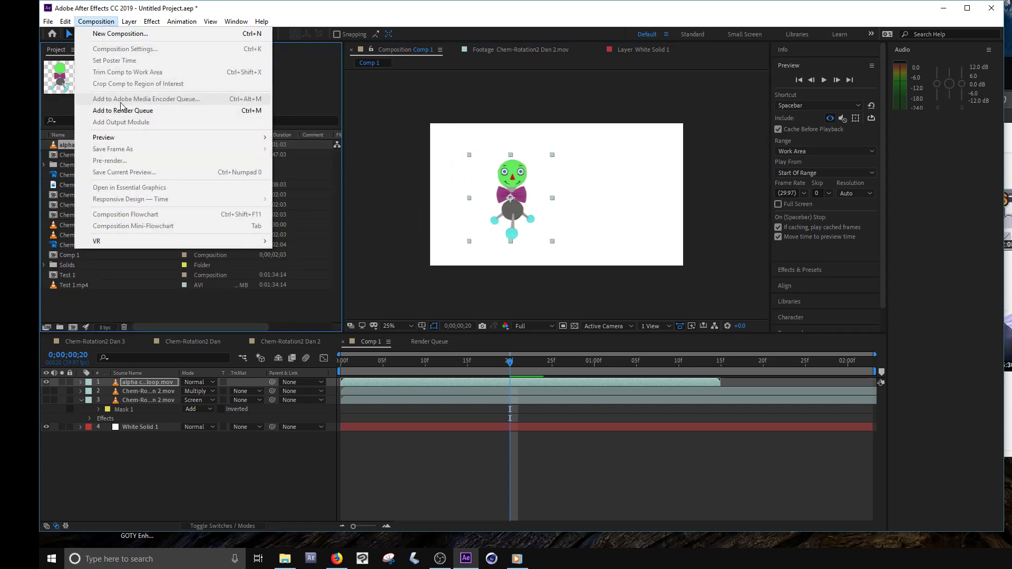
{"action": "left_click", "coordinate": [399, 478]}
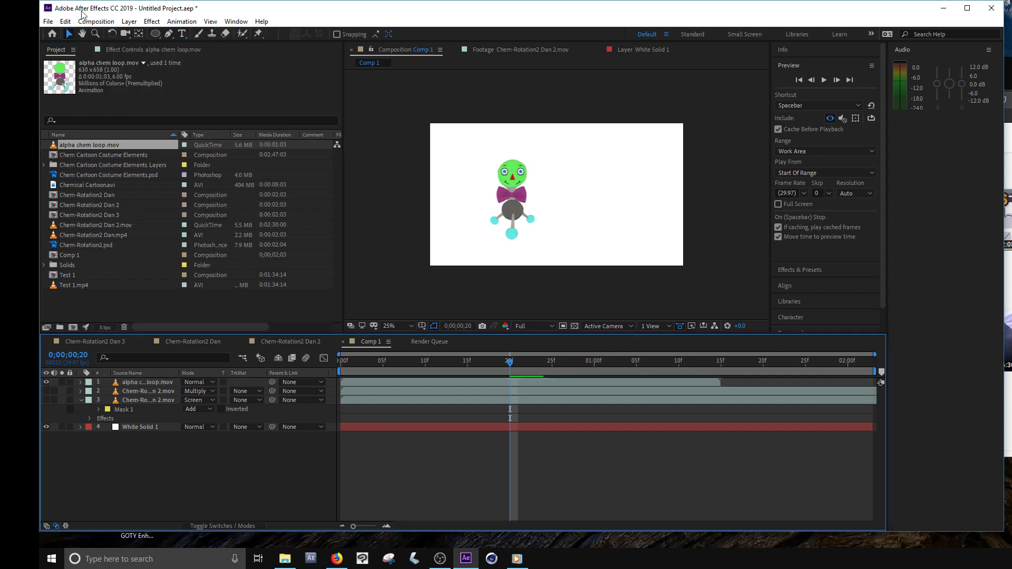
{"action": "left_click", "coordinate": [96, 21]}
{"action": "left_click", "coordinate": [125, 49]}
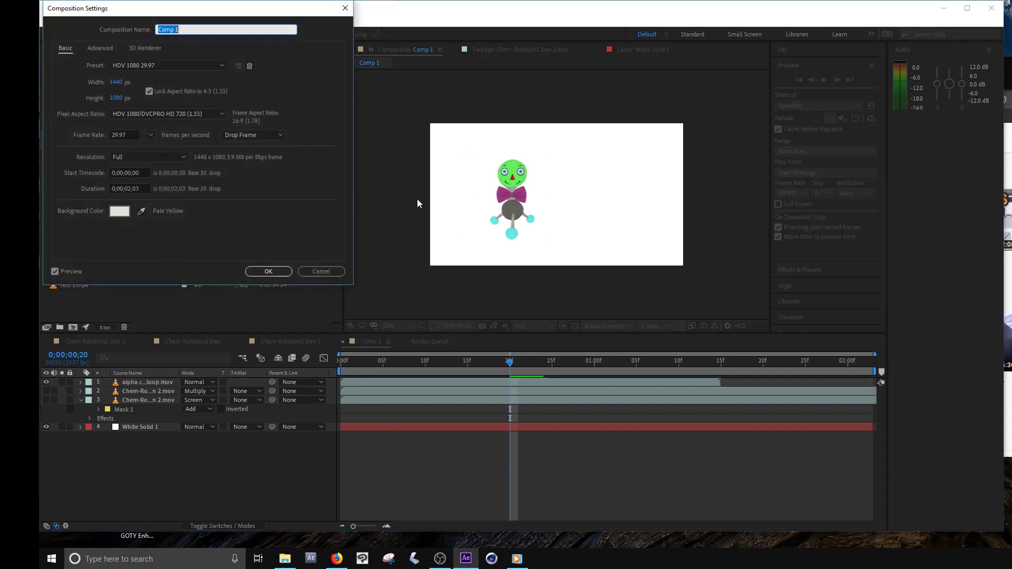
{"action": "left_click", "coordinate": [441, 560]}
{"action": "left_click", "coordinate": [442, 560]}
{"action": "left_click", "coordinate": [129, 188]}
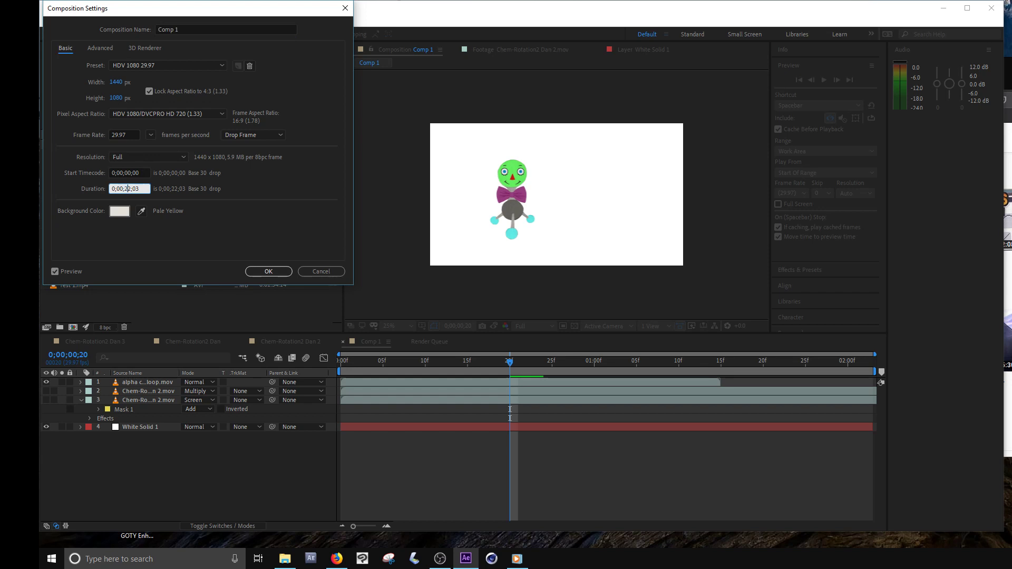
{"action": "key", "text": "Return"}
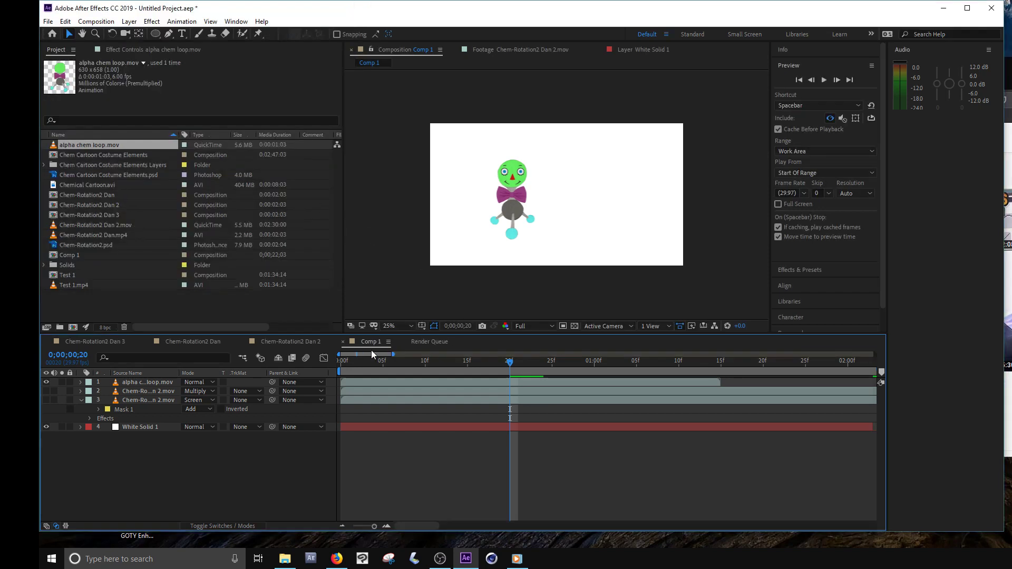
- Hide the White Solid 1 layer, check the composition's pale yellow background color, and shift the character slightly down and left
{"action": "left_click", "coordinate": [45, 427]}
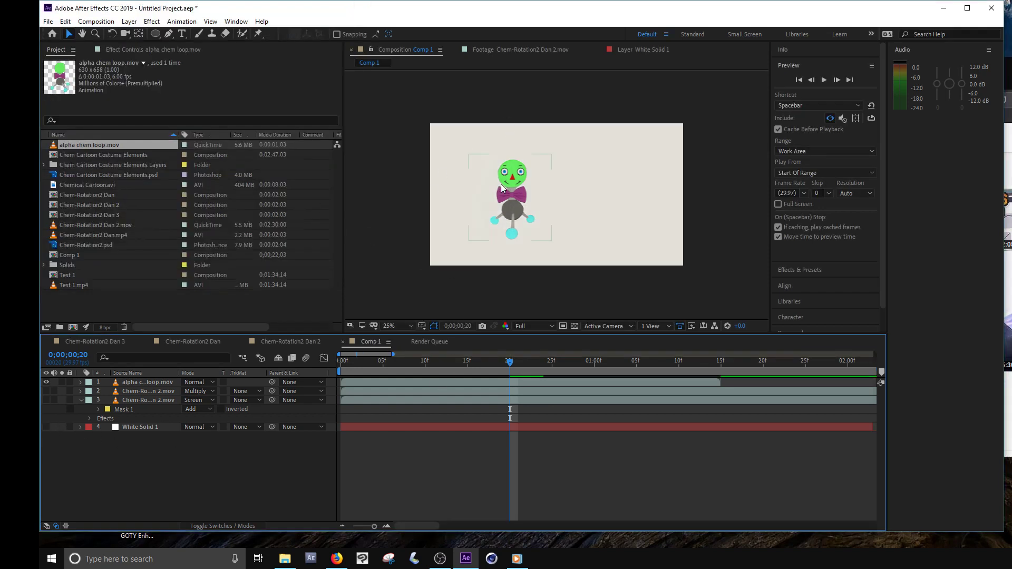
{"action": "scroll", "coordinate": [568, 206], "scroll_direction": "up", "scroll_amount": 1}
{"action": "scroll", "coordinate": [585, 203], "scroll_direction": "down", "scroll_amount": 1}
{"action": "left_click", "coordinate": [96, 21]}
{"action": "left_click", "coordinate": [121, 49]}
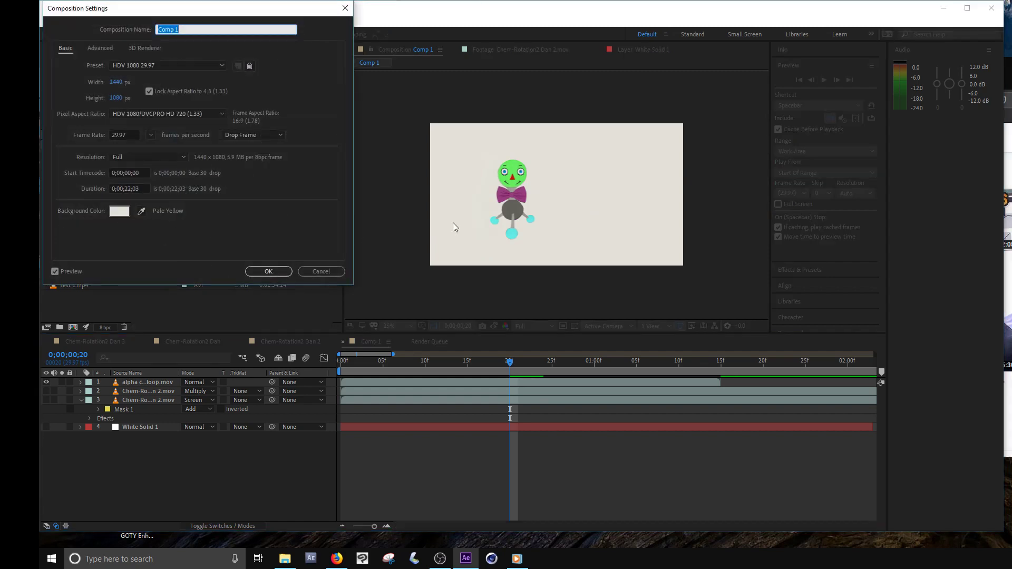
{"action": "left_click", "coordinate": [278, 271]}
{"action": "mouse_move", "coordinate": [521, 214]}
{"action": "left_mouse_down"}
{"action": "mouse_move", "coordinate": [460, 221]}
{"action": "mouse_move", "coordinate": [512, 221]}
{"action": "left_mouse_up"}
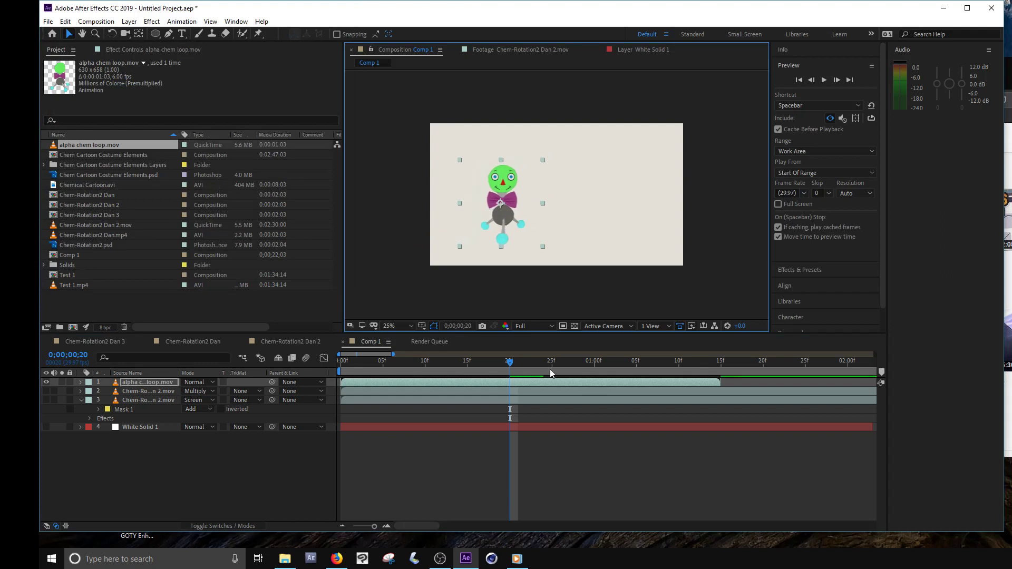
- Interpret the alpha chem loop.mov footage so that it loops 100 times
{"action": "left_click_drag", "start_coordinate": [367, 526], "coordinate": [361, 529]}
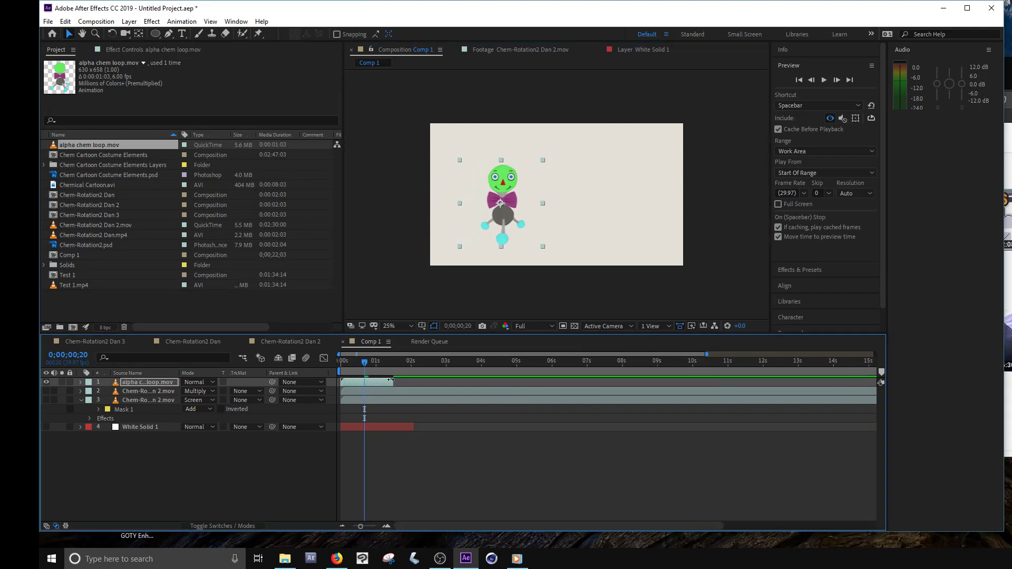
{"action": "mouse_move", "coordinate": [355, 364]}
{"action": "left_mouse_down"}
{"action": "mouse_move", "coordinate": [370, 363]}
{"action": "mouse_move", "coordinate": [351, 369]}
{"action": "mouse_move", "coordinate": [358, 381]}
{"action": "left_mouse_up"}
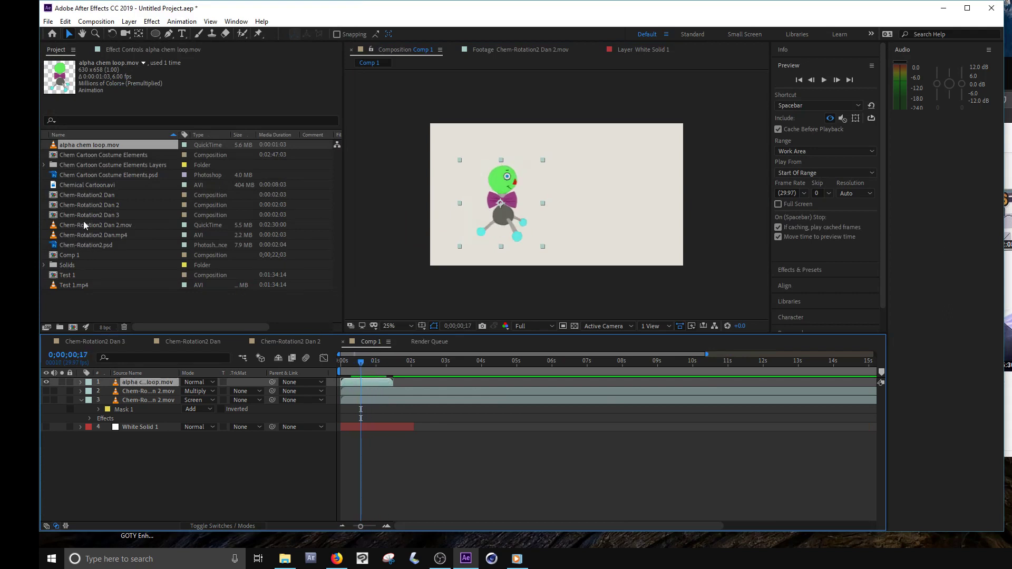
{"action": "right_click", "coordinate": [87, 150]}
{"action": "mouse_move", "coordinate": [226, 224]}
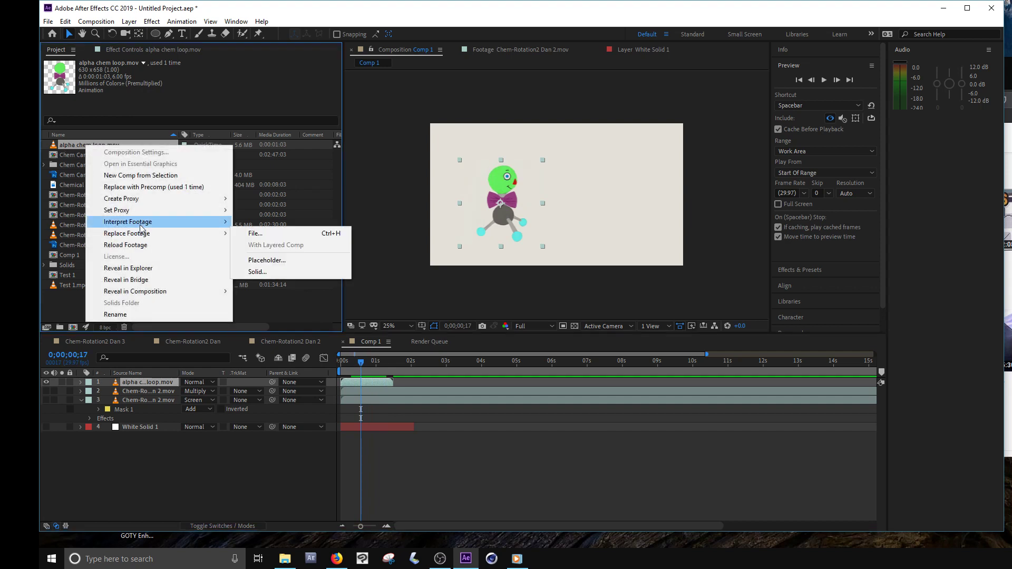
{"action": "left_click", "coordinate": [257, 222]}
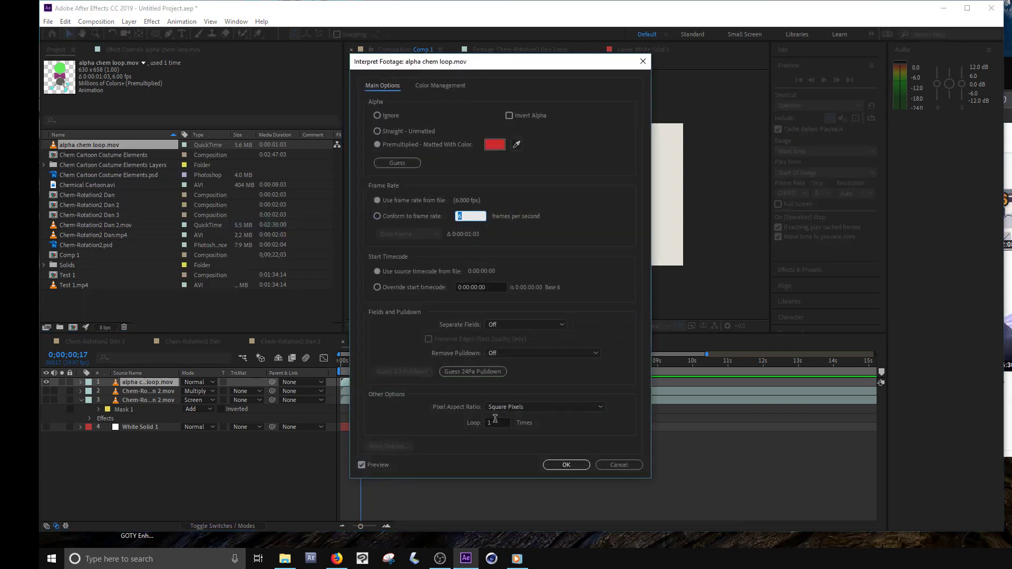
{"action": "left_click", "coordinate": [495, 422]}
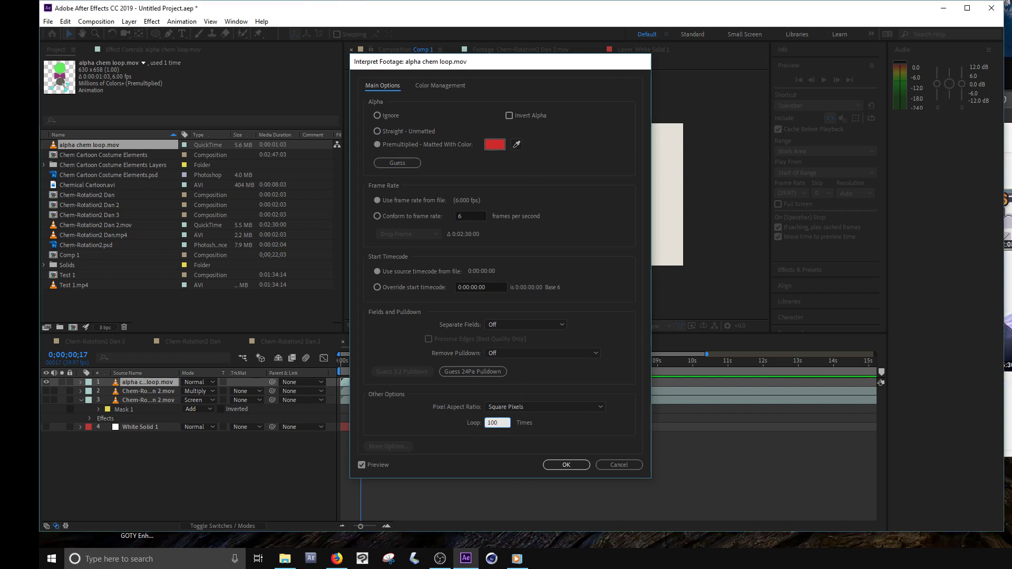
{"action": "key", "text": "Return"}
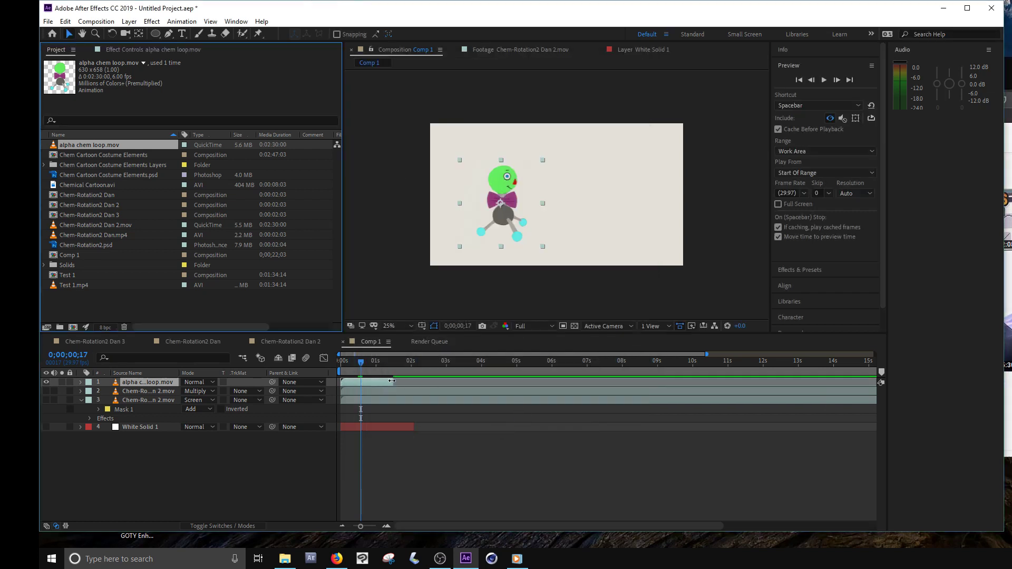
- Extend the alpha chem loop layer to the end of Comp 1 and return the playhead to the first frame
{"action": "left_click_drag", "start_coordinate": [392, 381], "coordinate": [914, 378]}
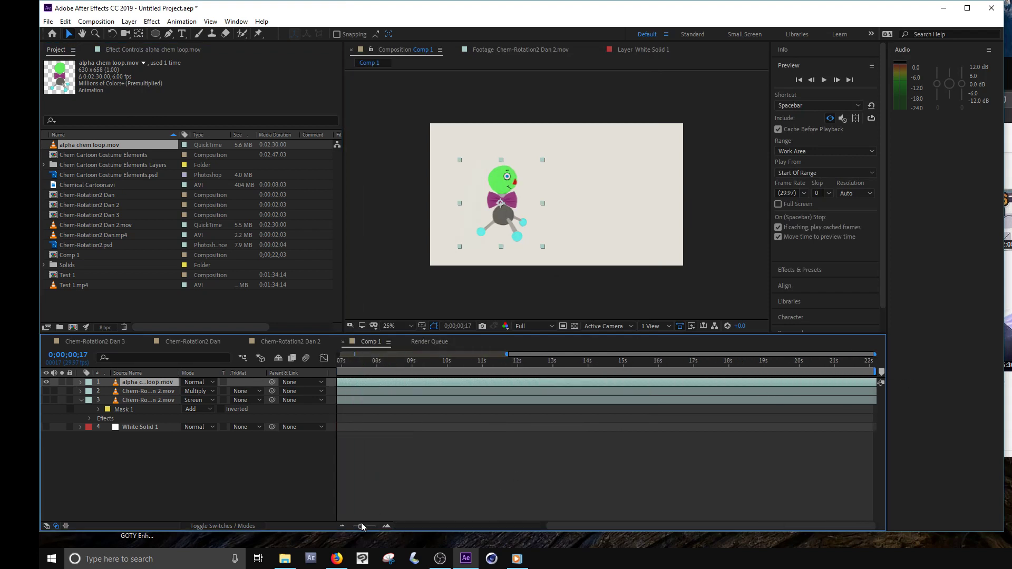
{"action": "left_click_drag", "start_coordinate": [361, 526], "coordinate": [347, 533]}
{"action": "left_click_drag", "start_coordinate": [364, 362], "coordinate": [334, 381]}
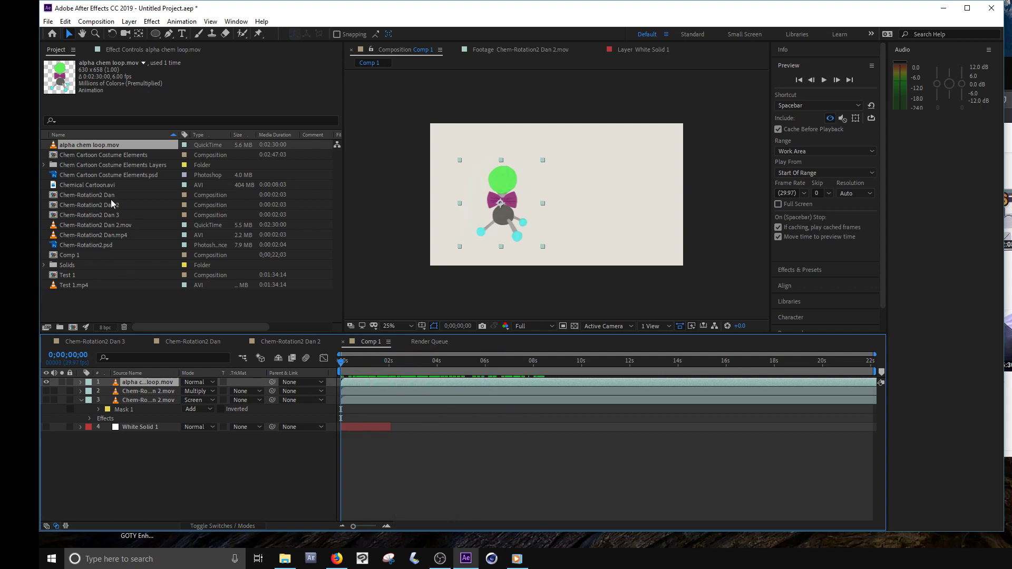
- Add a second alpha chem loop.mov layer to Comp 1 and place its character partly overlapping the first one
{"action": "left_click_drag", "start_coordinate": [89, 146], "coordinate": [145, 389]}
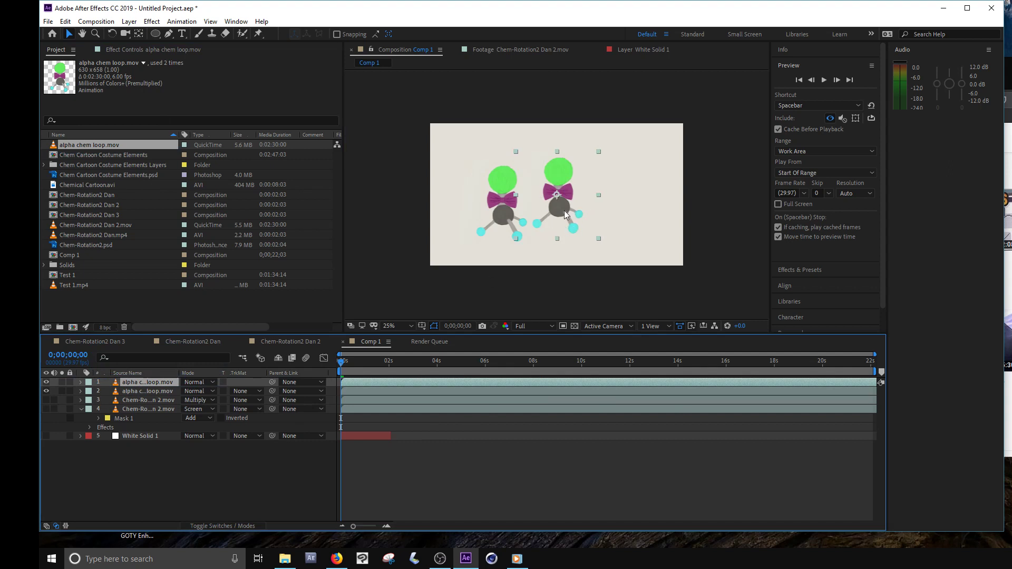
{"action": "left_click_drag", "start_coordinate": [565, 213], "coordinate": [539, 235]}
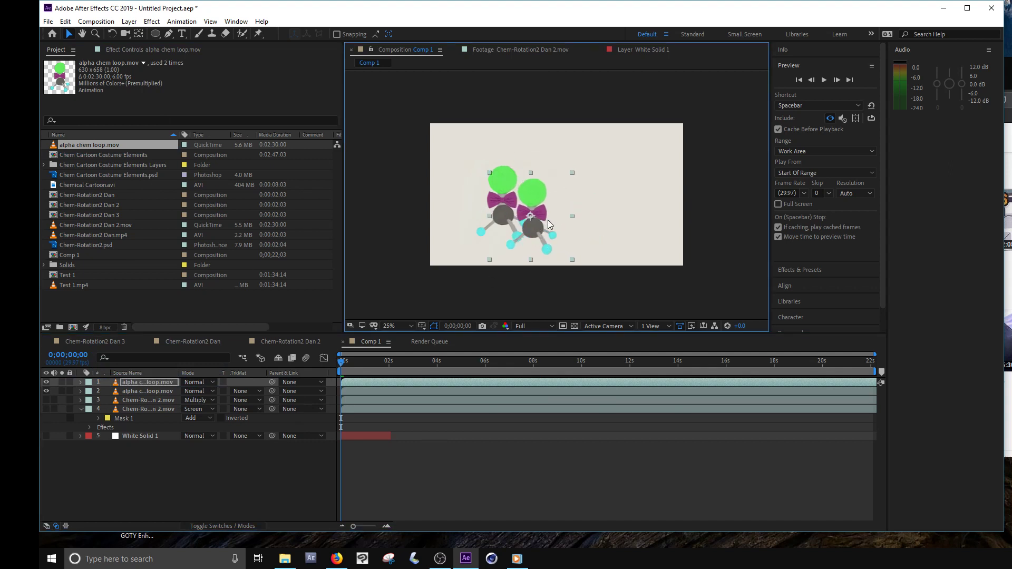
- Tilt the second alpha chem loop character clockwise over the first one and scrub the timeline to check their overlap
{"action": "key", "text": "w"}
{"action": "left_click_drag", "start_coordinate": [536, 198], "coordinate": [520, 243]}
{"action": "key", "text": "v"}
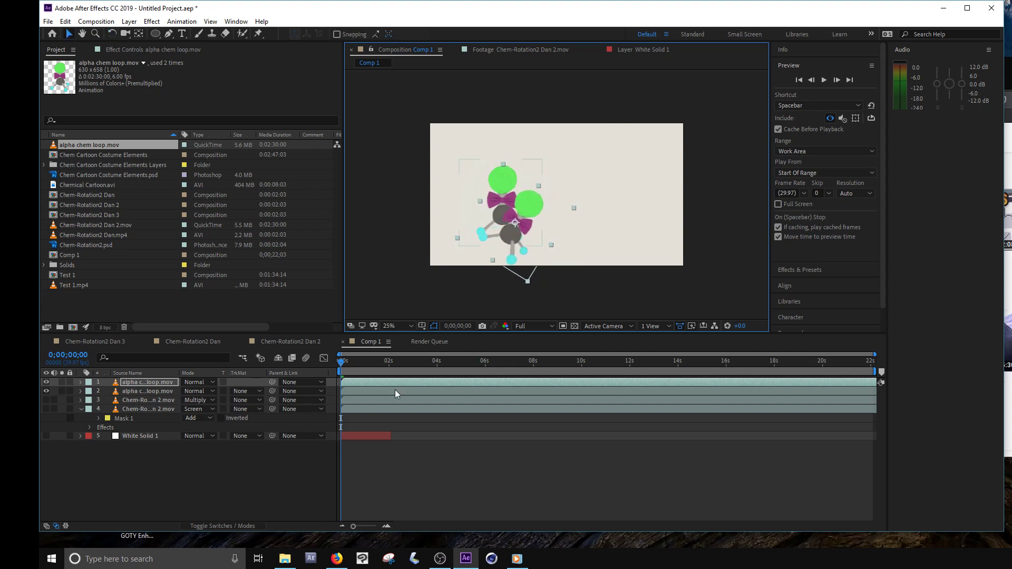
{"action": "left_click_drag", "start_coordinate": [360, 369], "coordinate": [450, 372]}
{"action": "left_click_drag", "start_coordinate": [441, 382], "coordinate": [429, 369]}
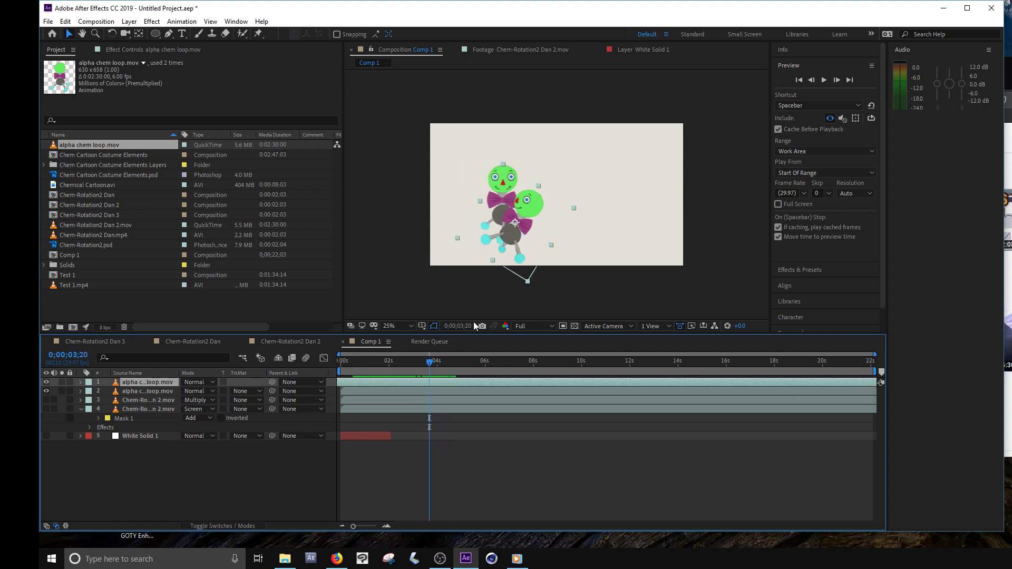
- Animate the tilted character's Position from below the frame to above it at 0;00;04;19, bending the motion path into an S-curve
{"action": "left_click_drag", "start_coordinate": [502, 236], "coordinate": [529, 311]}
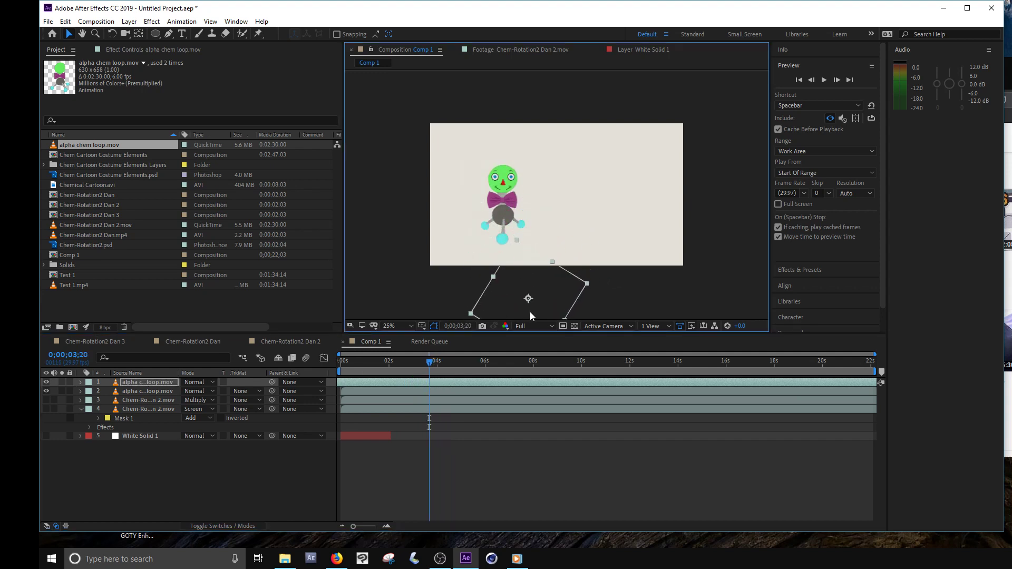
{"action": "key", "text": "p"}
{"action": "left_click_drag", "start_coordinate": [423, 360], "coordinate": [452, 365]}
{"action": "left_click_drag", "start_coordinate": [496, 303], "coordinate": [501, 126]}
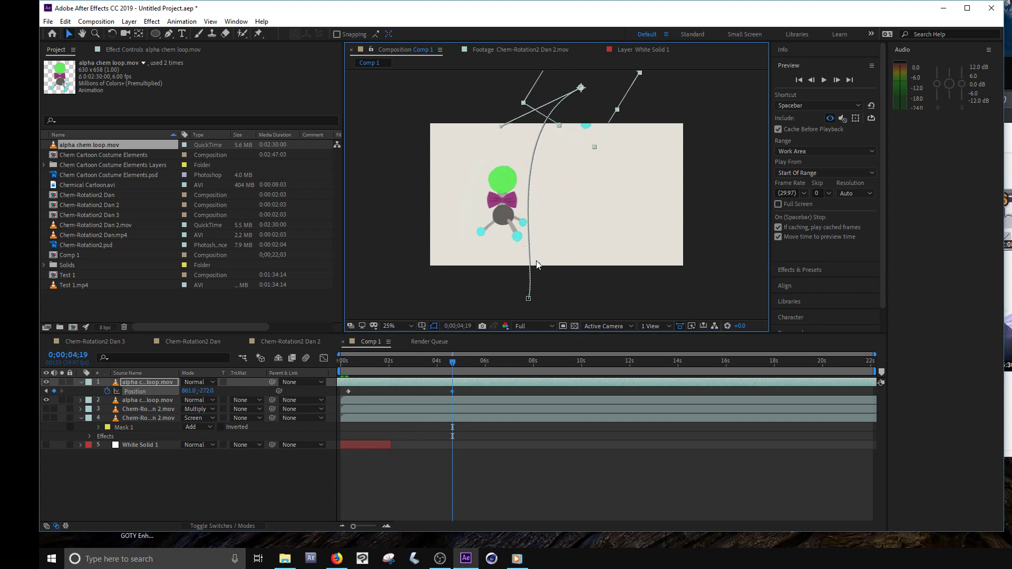
{"action": "left_click_drag", "start_coordinate": [536, 265], "coordinate": [640, 238]}
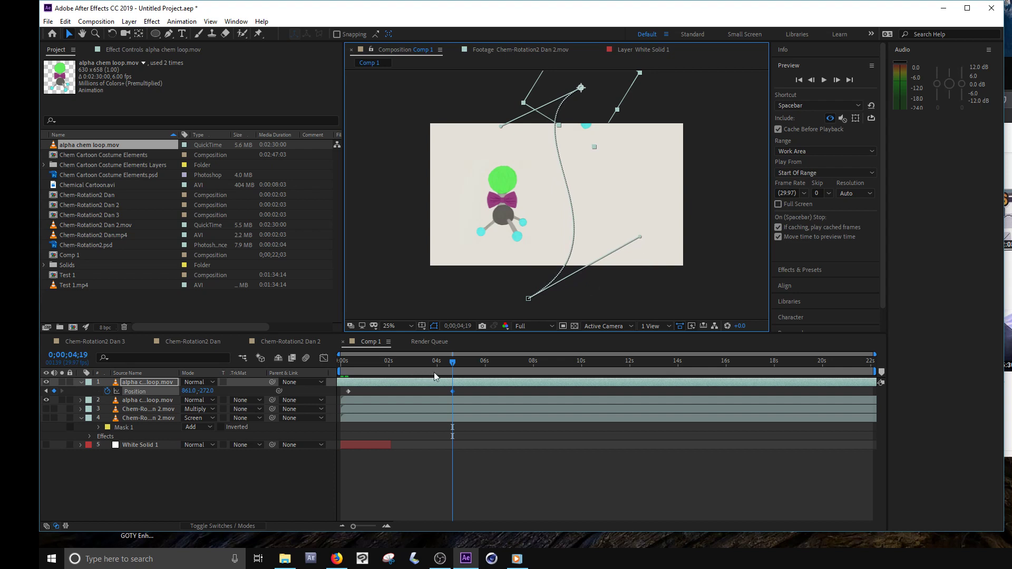
{"action": "left_click_drag", "start_coordinate": [455, 362], "coordinate": [389, 379]}
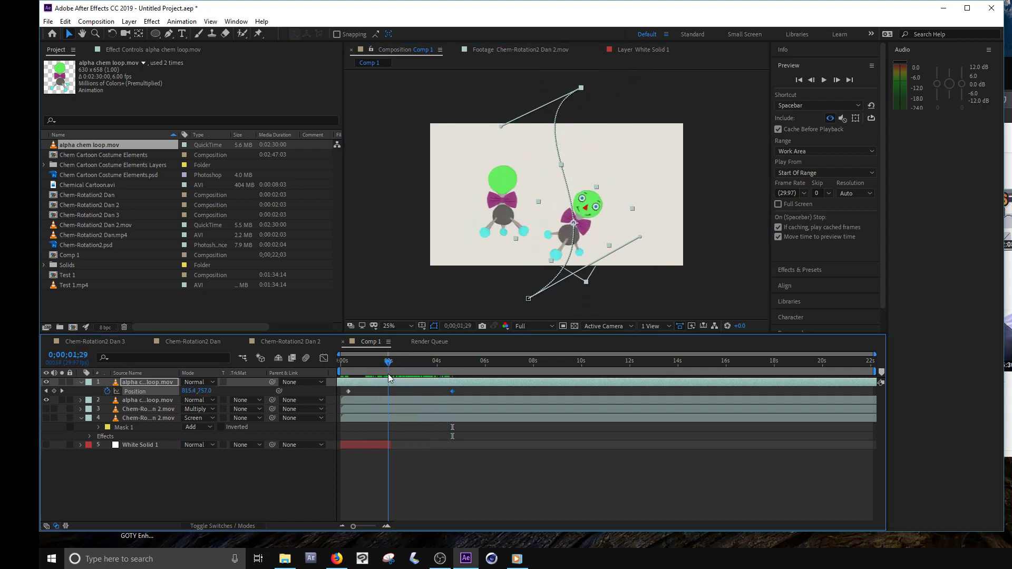
- Rotate the moving character upright at 0;00;01;29
{"action": "left_click", "coordinate": [112, 33]}
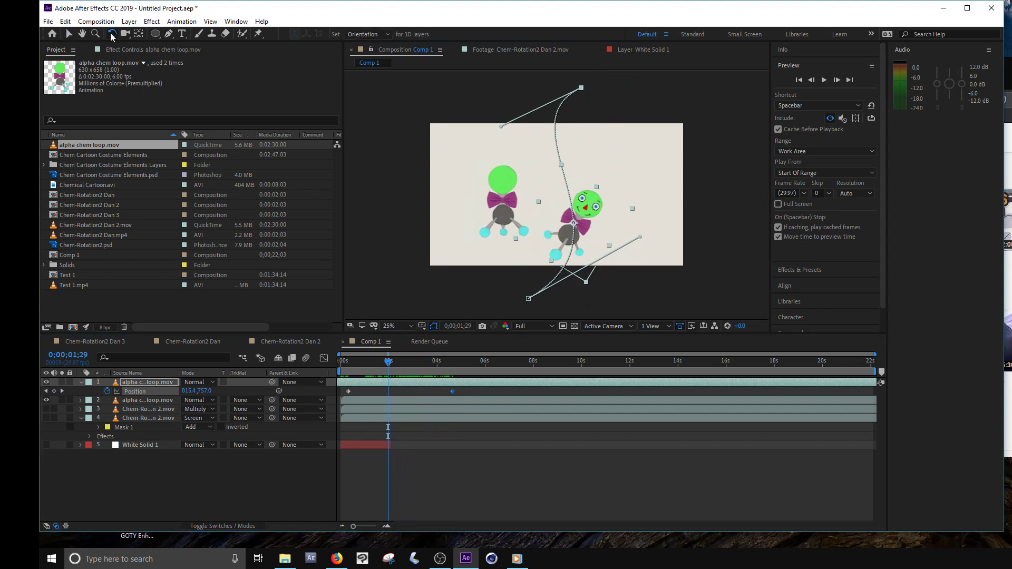
{"action": "left_click_drag", "start_coordinate": [600, 215], "coordinate": [587, 201]}
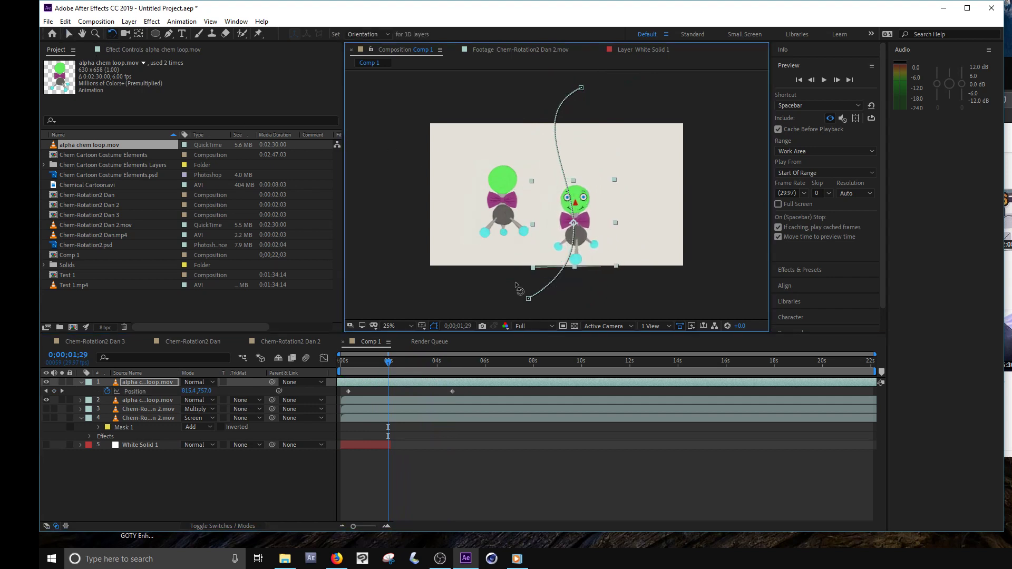
{"action": "left_click", "coordinate": [174, 22]}
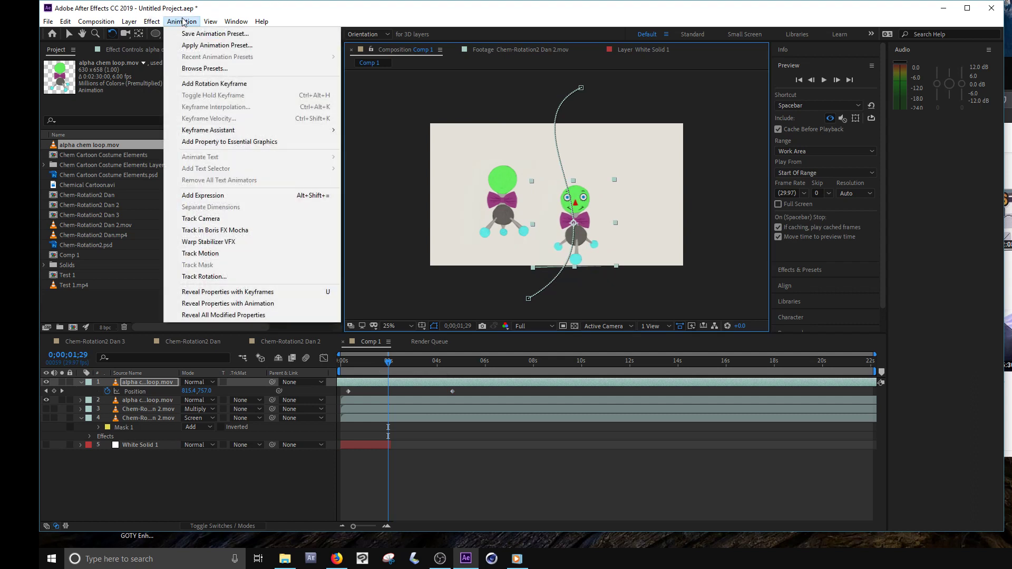
{"action": "right_click", "coordinate": [392, 387]}
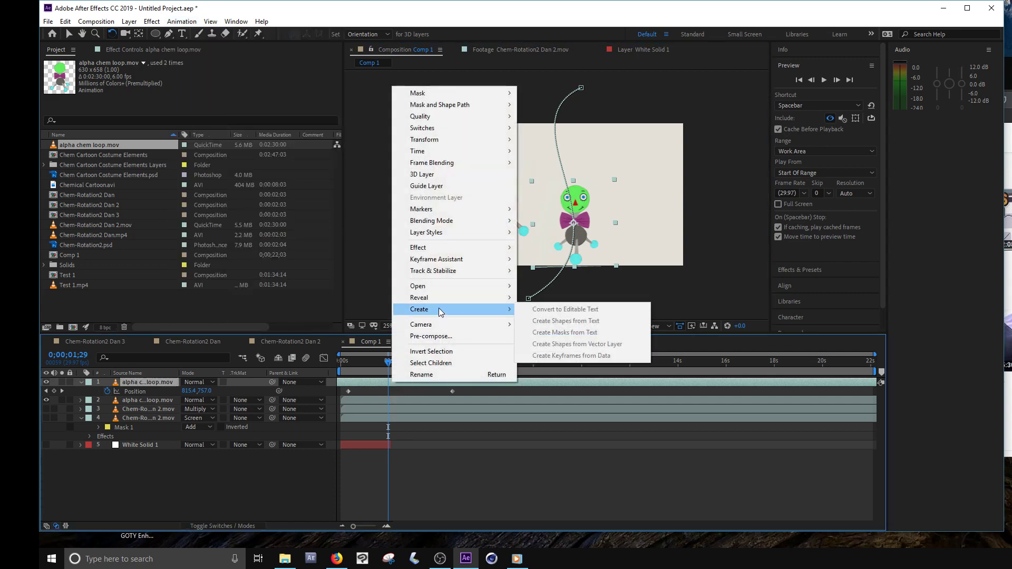
{"action": "mouse_move", "coordinate": [445, 252]}
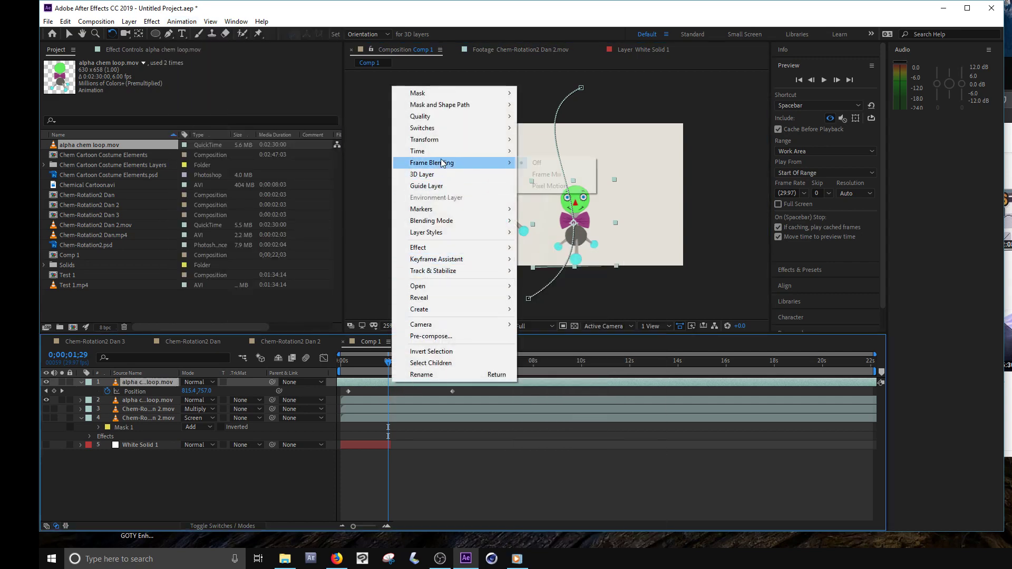
{"action": "mouse_move", "coordinate": [435, 140]}
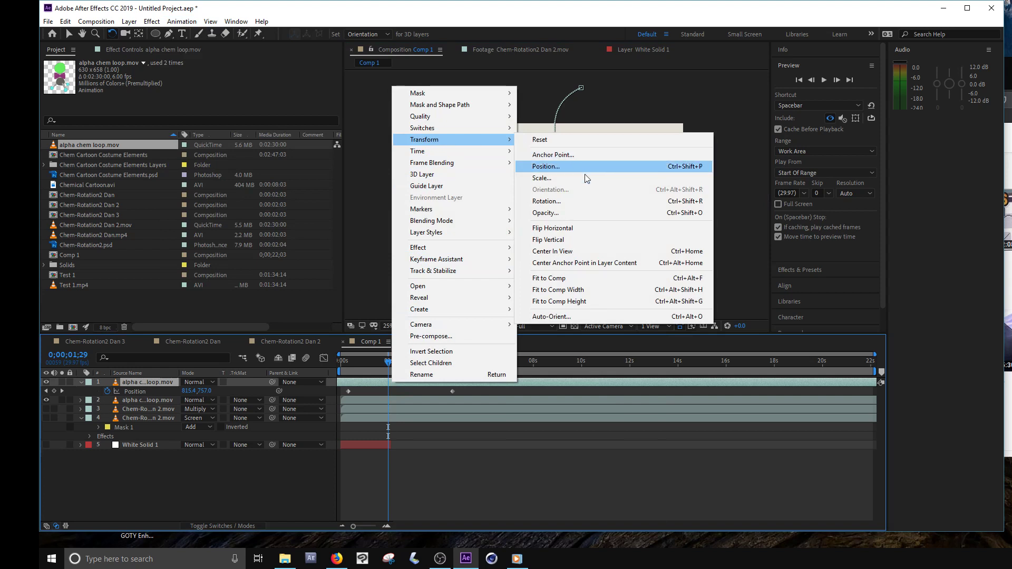
{"action": "left_click", "coordinate": [493, 467]}
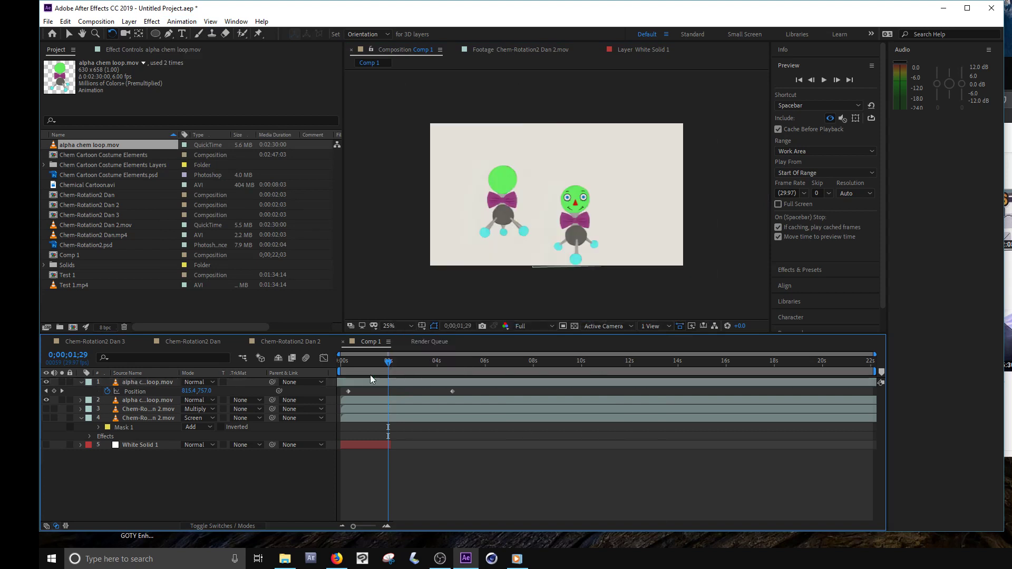
- Set the moving layer's auto-orientation to Orient Along Path and rotate the character so its head leads along the path
{"action": "mouse_move", "coordinate": [380, 362]}
{"action": "left_mouse_down"}
{"action": "mouse_move", "coordinate": [397, 371]}
{"action": "mouse_move", "coordinate": [386, 375]}
{"action": "left_mouse_up"}
{"action": "left_click", "coordinate": [400, 384]}
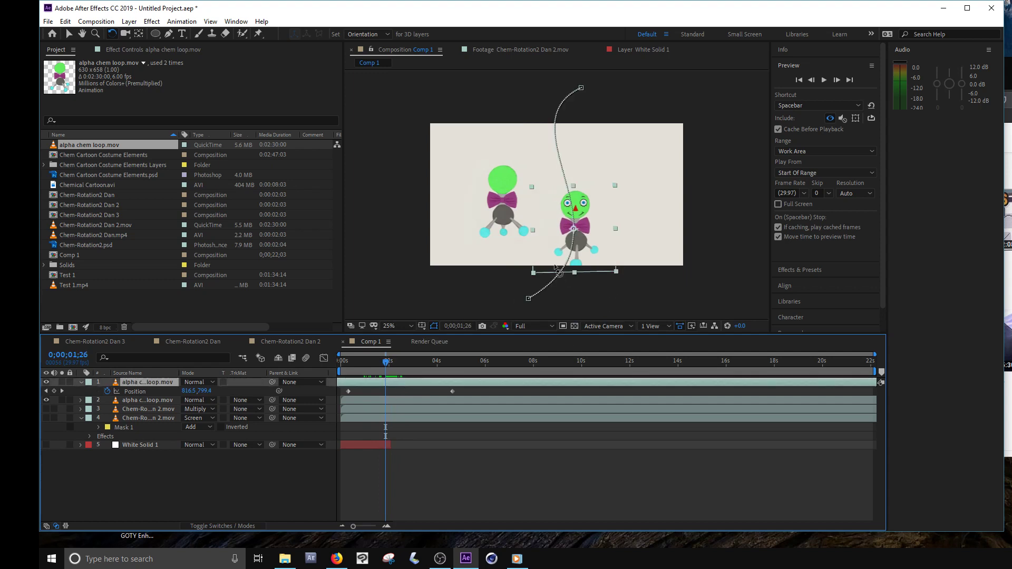
{"action": "right_click", "coordinate": [388, 387]}
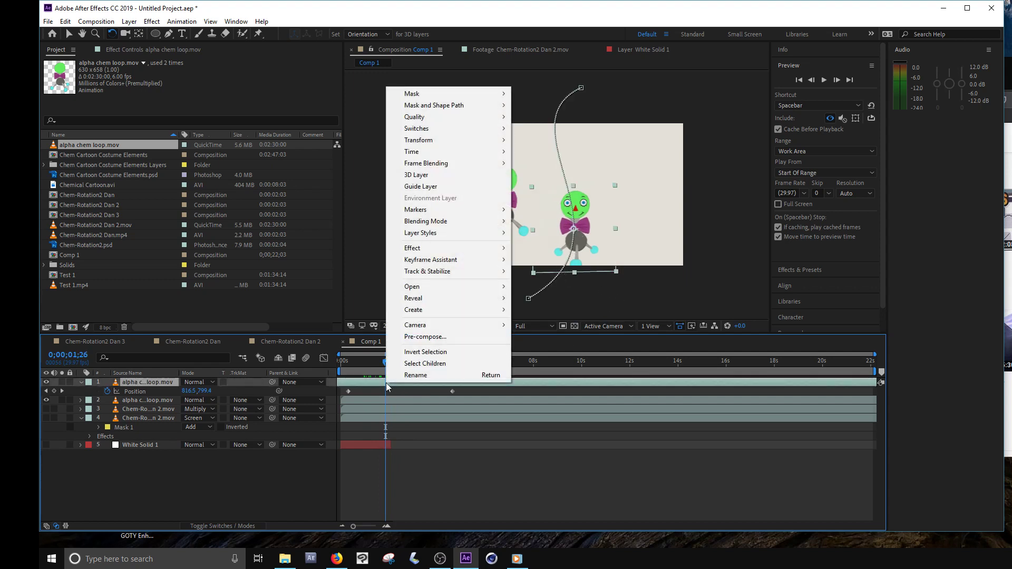
{"action": "mouse_move", "coordinate": [453, 140]}
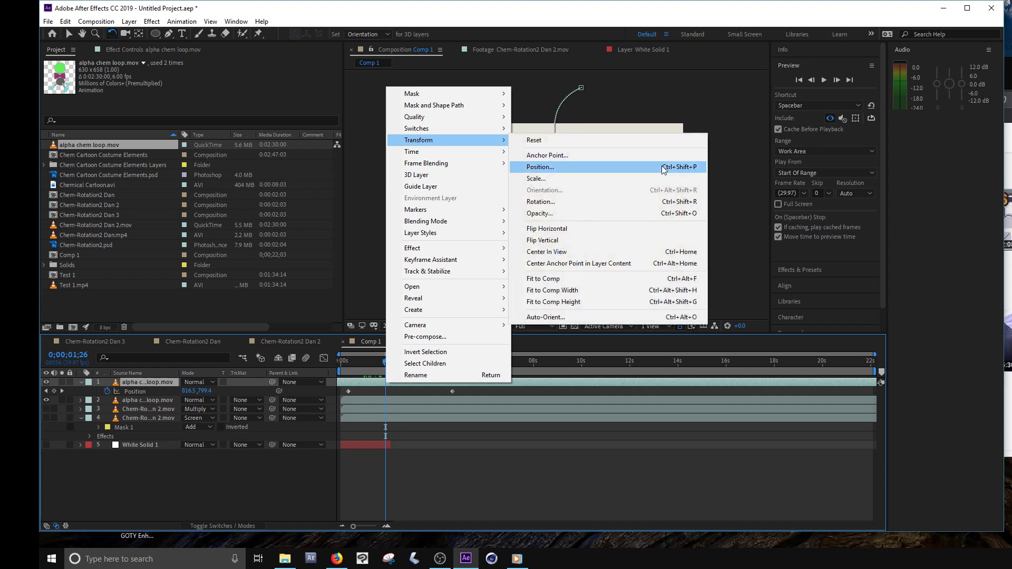
{"action": "left_click", "coordinate": [612, 316]}
{"action": "left_click", "coordinate": [453, 261]}
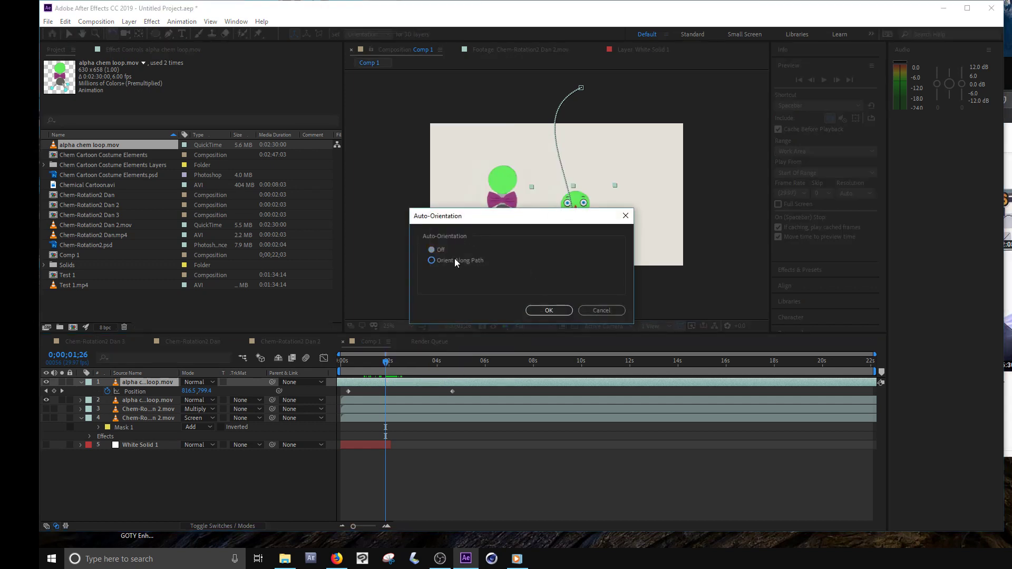
{"action": "left_click", "coordinate": [547, 311]}
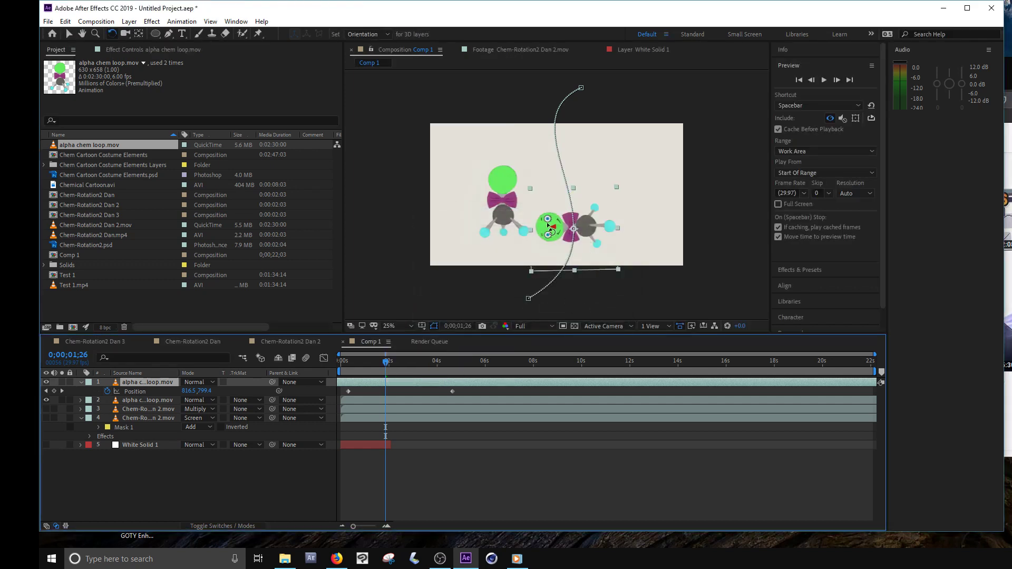
{"action": "left_click_drag", "start_coordinate": [550, 228], "coordinate": [574, 196]}
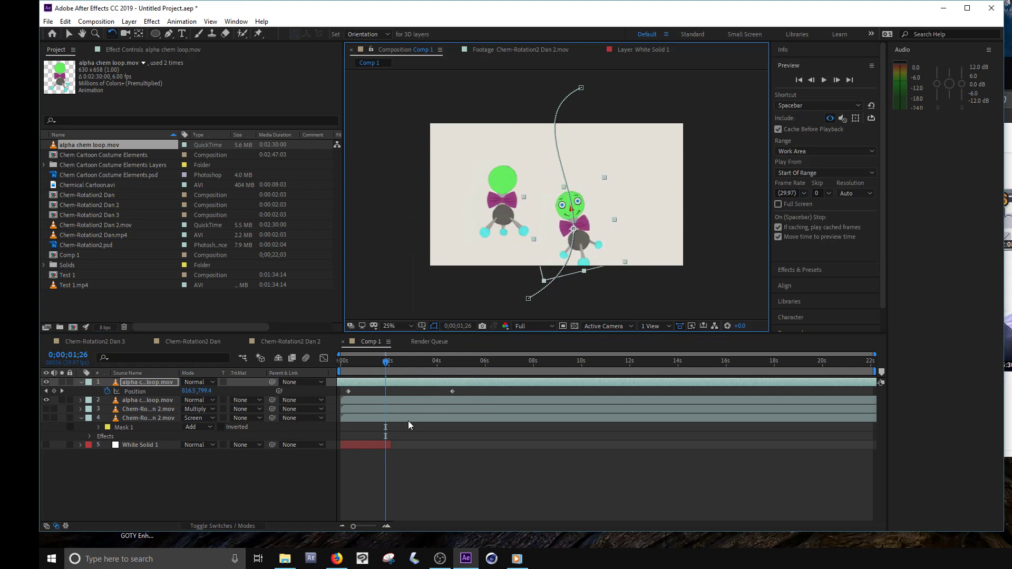
{"action": "left_click_drag", "start_coordinate": [389, 365], "coordinate": [433, 415]}
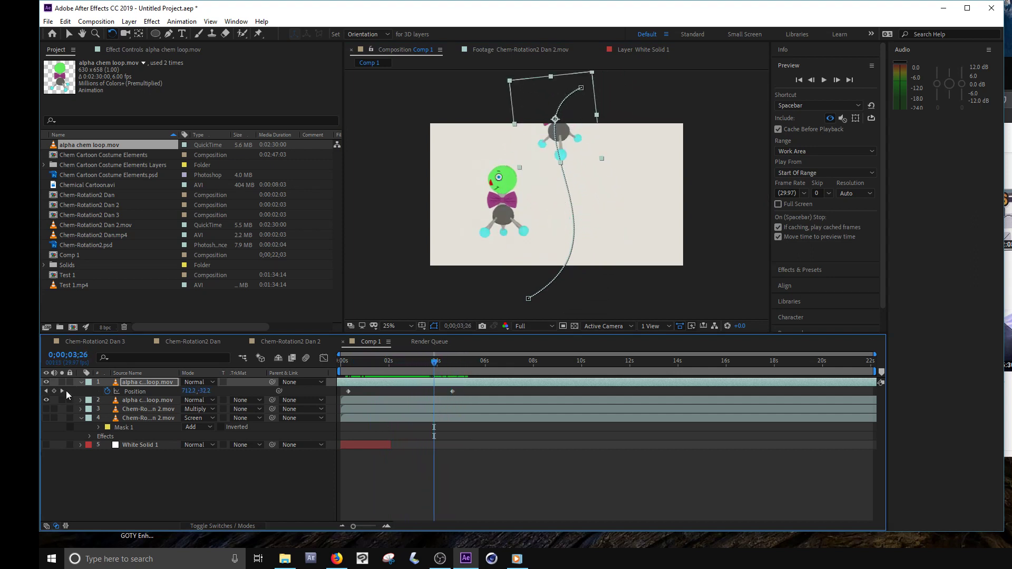
- Move the end Position keyframe at 0;00;04;19 farther up and right, and lengthen both path handles for a stronger S-curve
{"action": "left_click", "coordinate": [62, 390]}
{"action": "left_click", "coordinate": [69, 34]}
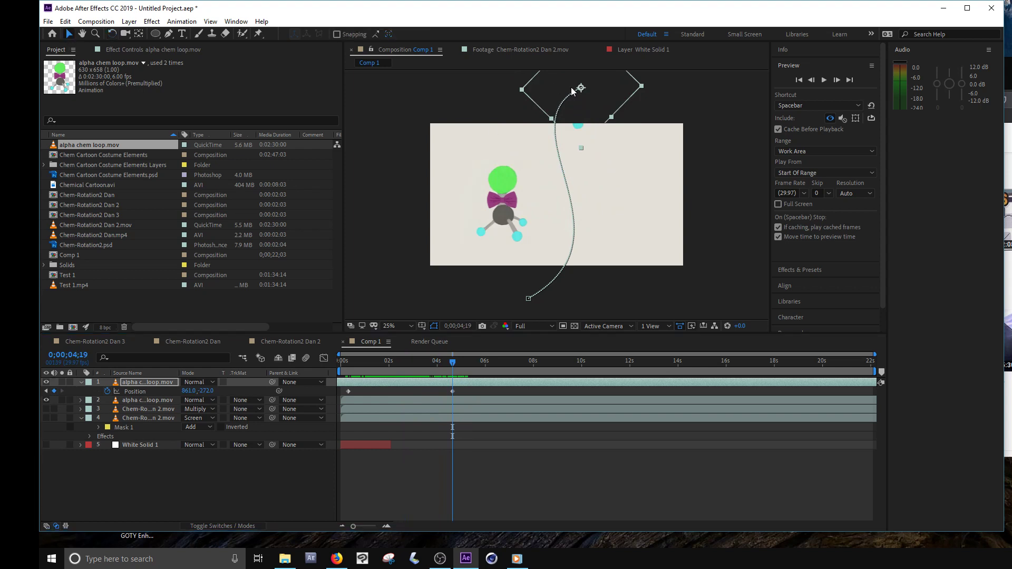
{"action": "left_click_drag", "start_coordinate": [583, 89], "coordinate": [610, 68]}
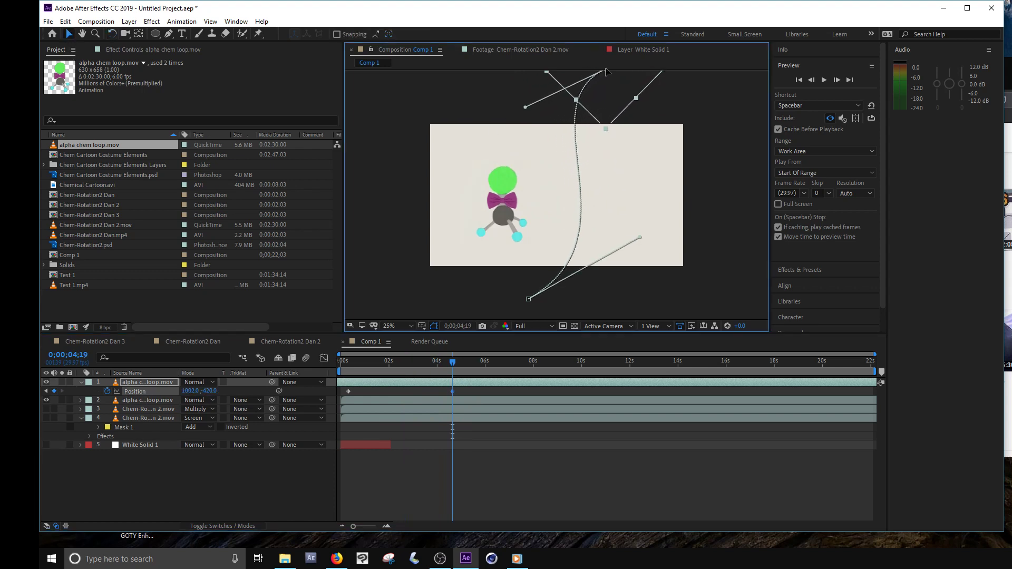
{"action": "left_click_drag", "start_coordinate": [526, 107], "coordinate": [449, 139]}
{"action": "left_click_drag", "start_coordinate": [642, 237], "coordinate": [707, 197]}
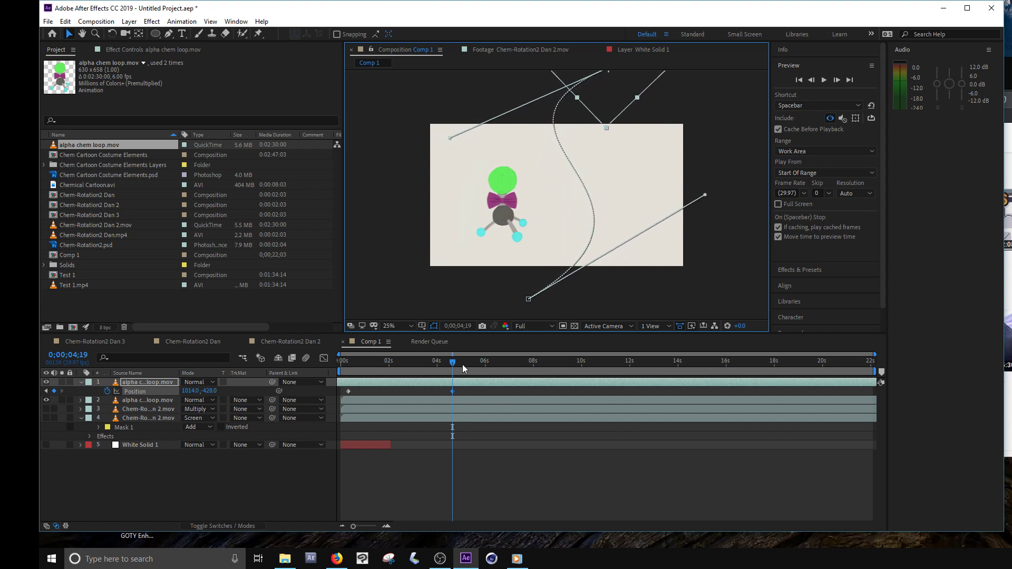
{"action": "left_click_drag", "start_coordinate": [463, 365], "coordinate": [370, 391]}
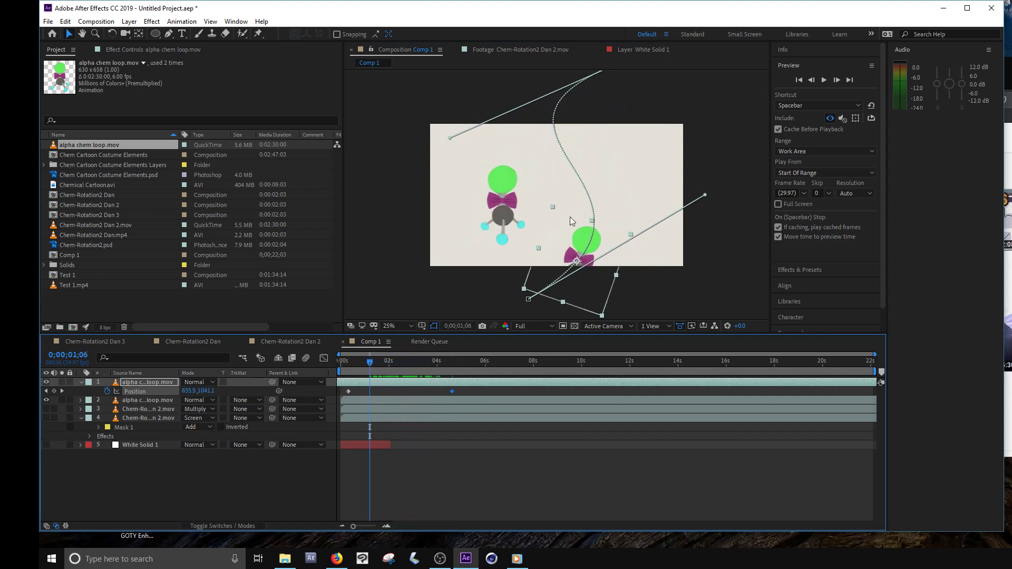
- Move the stationary character right into the moving character's path and scrub to 0;00;01;25 to check the overlap
{"action": "left_click", "coordinate": [509, 197]}
{"action": "left_click_drag", "start_coordinate": [534, 202], "coordinate": [581, 202]}
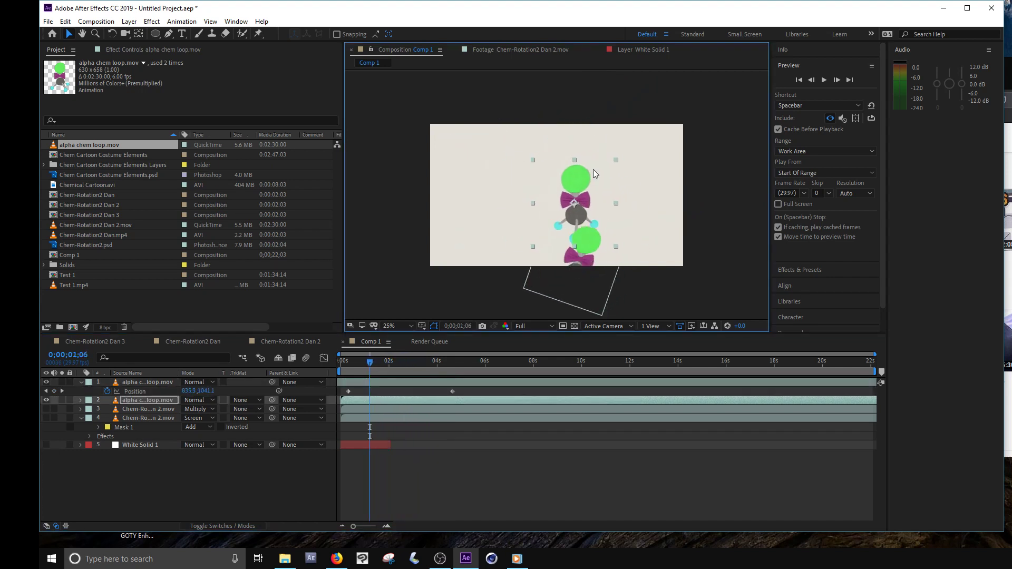
{"action": "left_click_drag", "start_coordinate": [376, 367], "coordinate": [387, 395]}
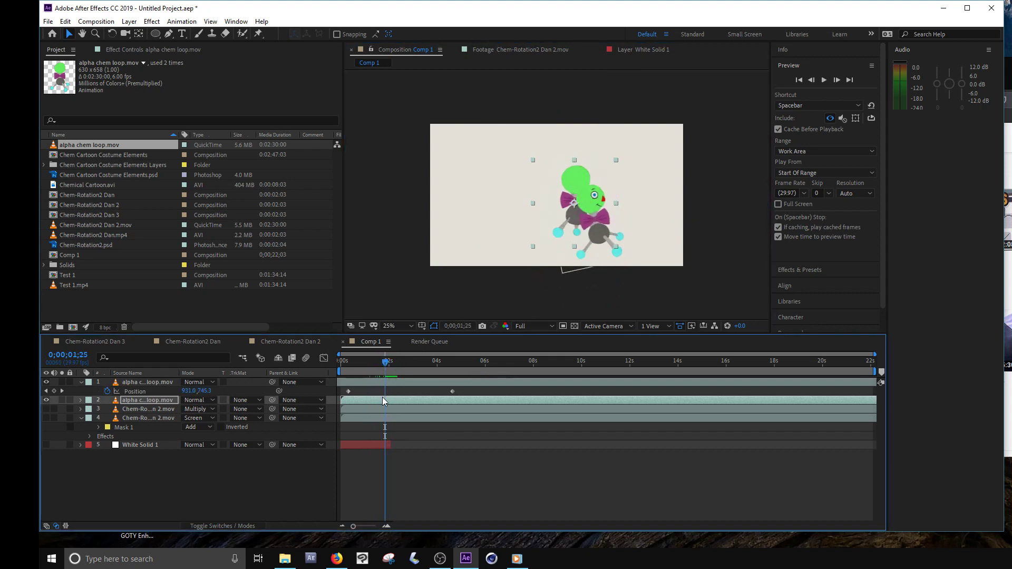
- Scale the stationary character to 42%, tilt it clockwise, and tuck it partly behind the larger character
{"action": "key", "text": "s"}
{"action": "left_click_drag", "start_coordinate": [196, 411], "coordinate": [165, 411]}
{"action": "left_click_drag", "start_coordinate": [574, 193], "coordinate": [555, 199]}
{"action": "key", "text": "w"}
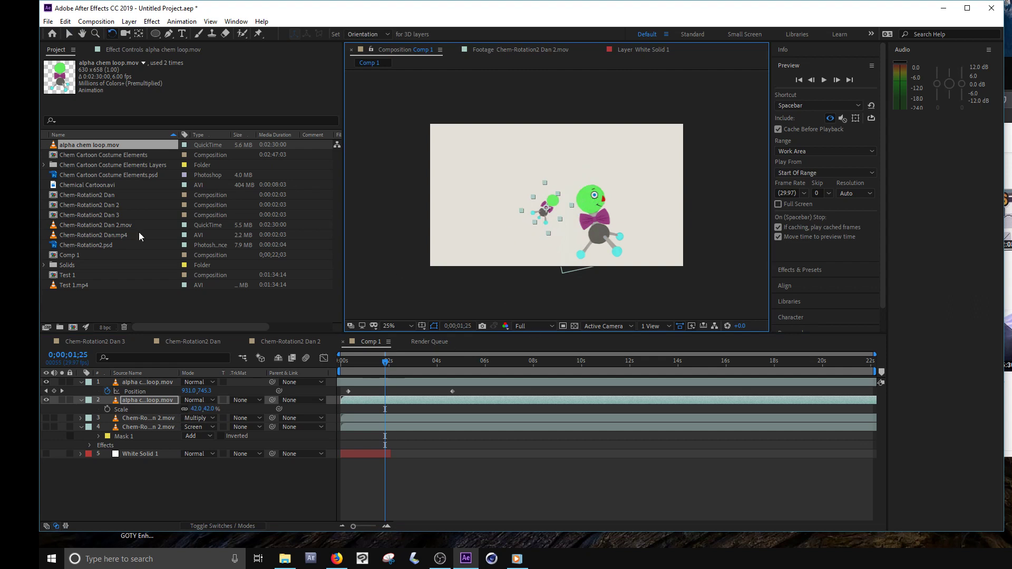
{"action": "key", "text": "v"}
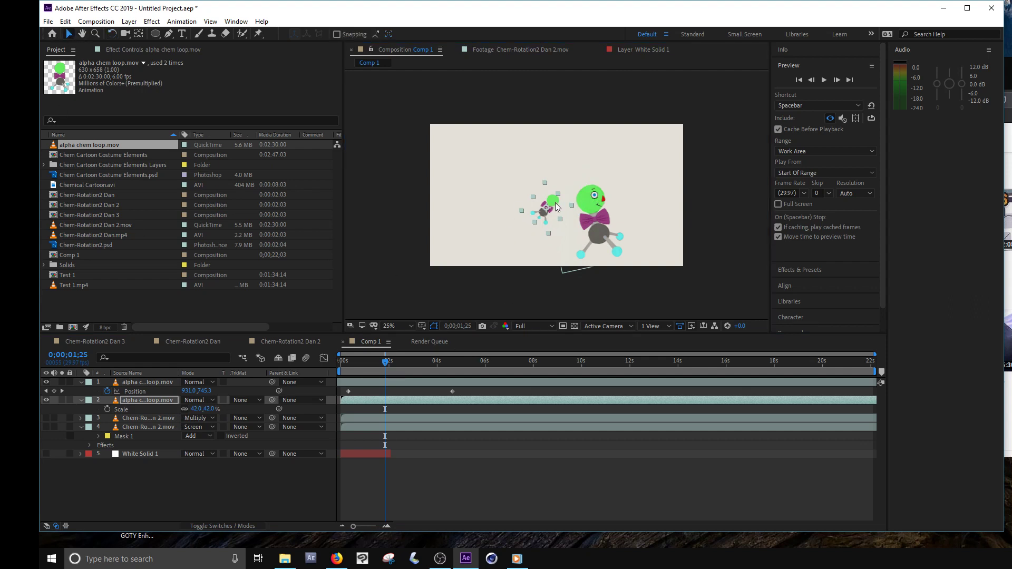
{"action": "left_click_drag", "start_coordinate": [556, 207], "coordinate": [578, 202]}
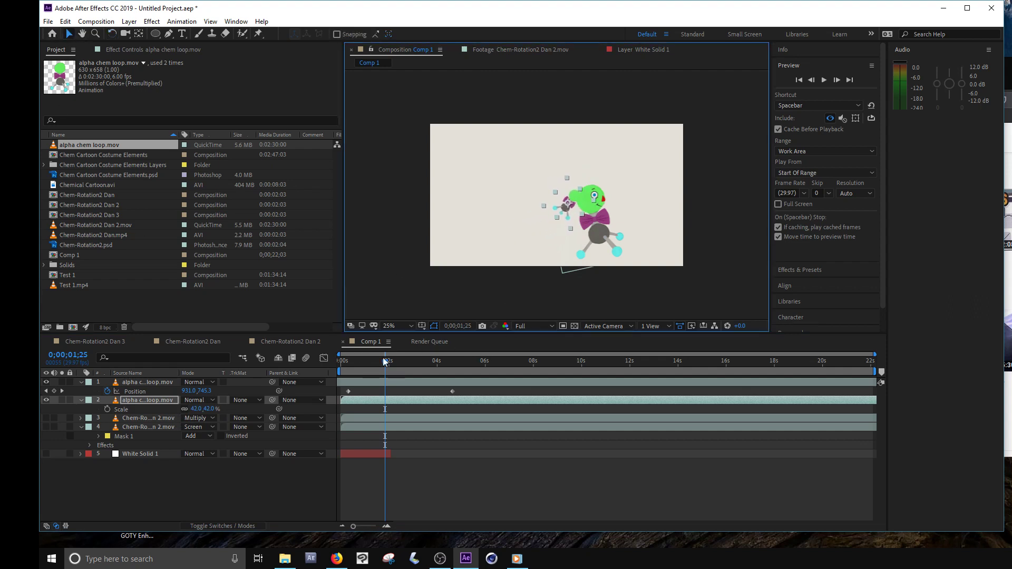
- Apply Gaussian Blur to the small background character at 0;00;02;10 and set its Blurriness to about 16.1
{"action": "left_click_drag", "start_coordinate": [383, 360], "coordinate": [397, 363]}
{"action": "key", "text": "period"}
{"action": "key", "text": "period"}
{"action": "left_click_drag", "start_coordinate": [575, 232], "coordinate": [574, 226]}
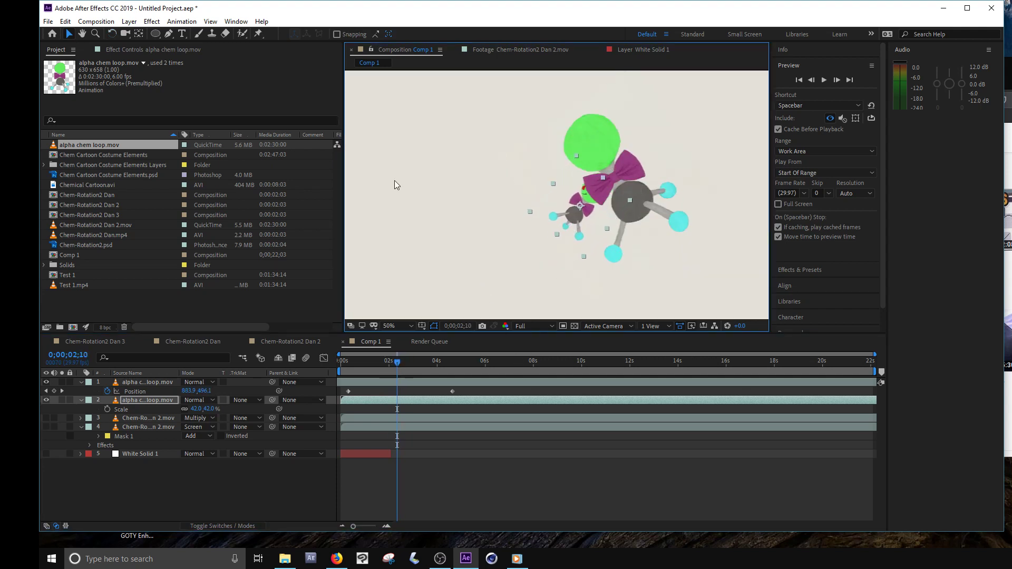
{"action": "left_click", "coordinate": [151, 21]}
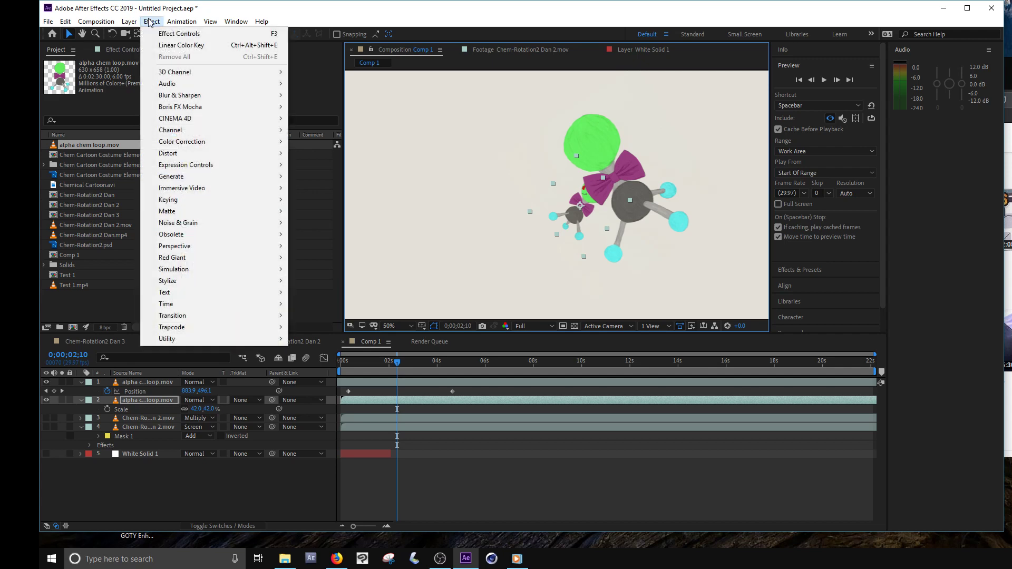
{"action": "mouse_move", "coordinate": [182, 22]}
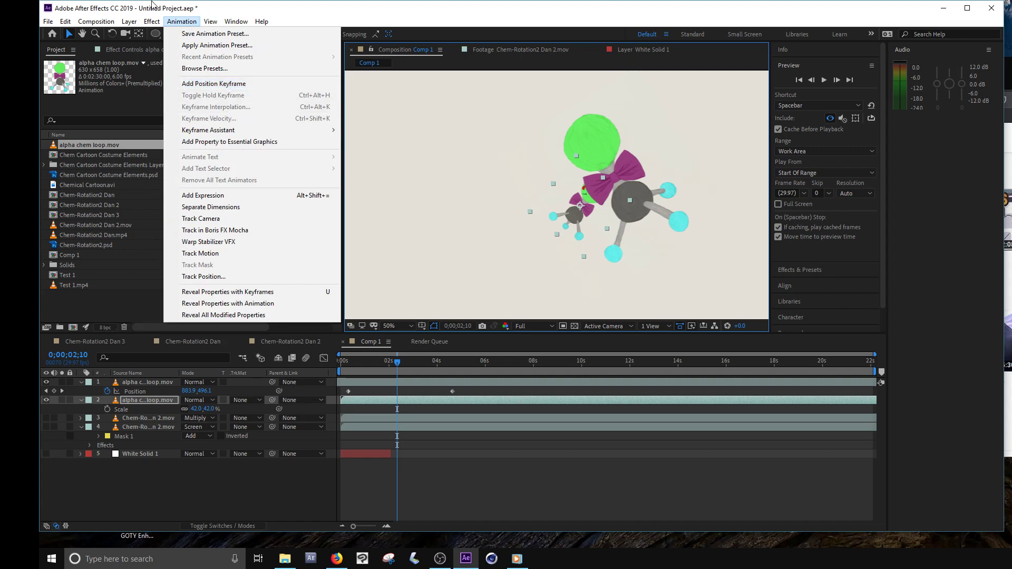
{"action": "mouse_move", "coordinate": [196, 99]}
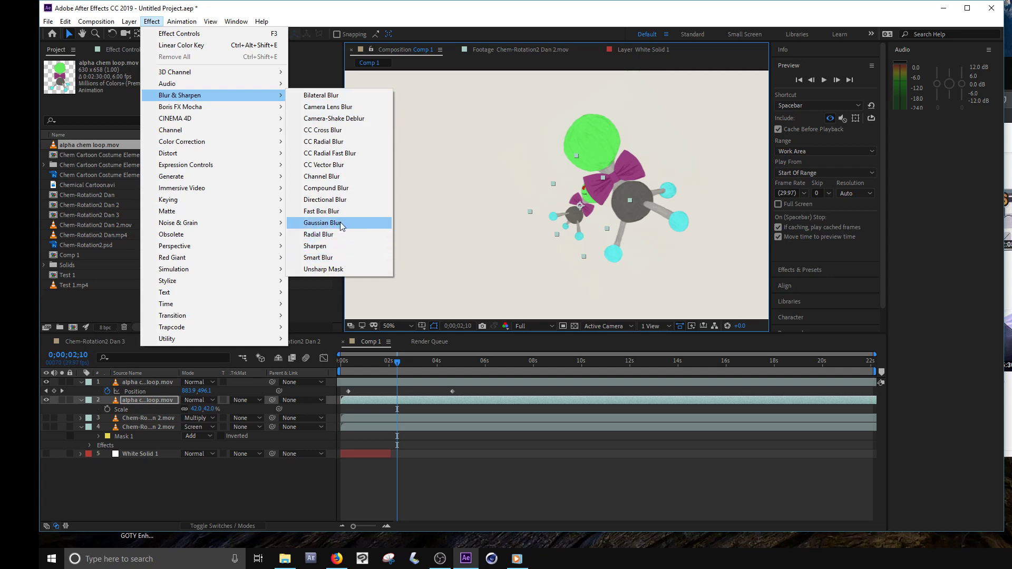
{"action": "left_click", "coordinate": [338, 226]}
{"action": "scroll", "coordinate": [588, 213], "scroll_direction": "up", "scroll_amount": 1}
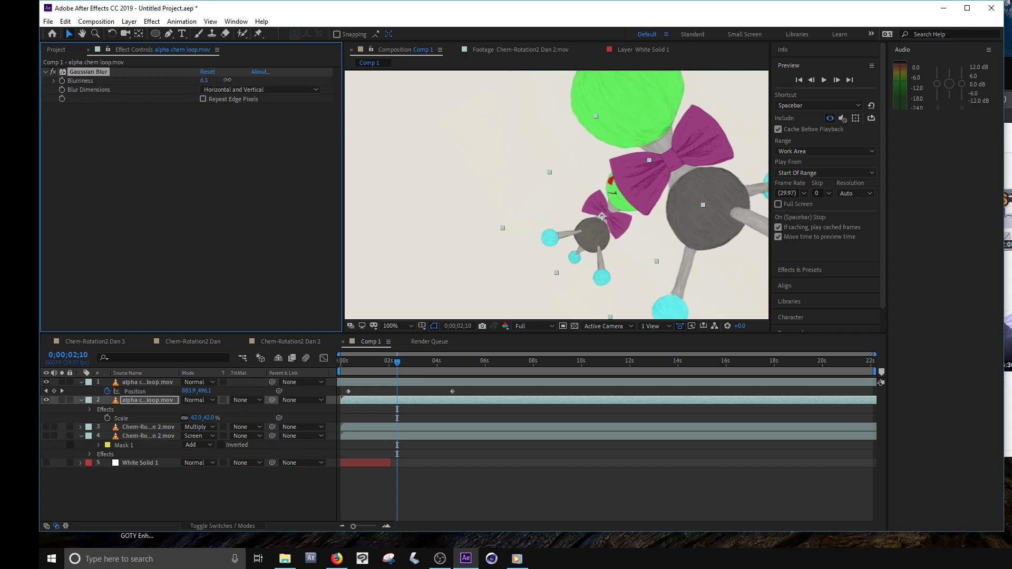
{"action": "left_click_drag", "start_coordinate": [227, 80], "coordinate": [284, 83]}
{"action": "scroll", "coordinate": [630, 202], "scroll_direction": "down", "scroll_amount": 1}
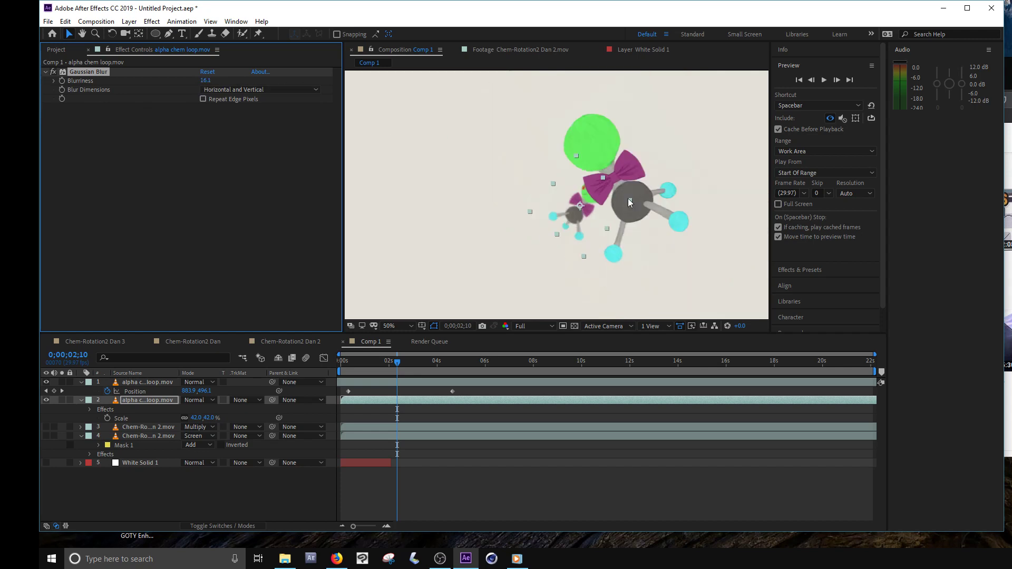
- Scrub the composition between 0;00;01;14 and 0;00;02;10 to check the blurred background character as the larger one passes
{"action": "left_click", "coordinate": [597, 511]}
{"action": "scroll", "coordinate": [616, 200], "scroll_direction": "down", "scroll_amount": 1}
{"action": "scroll", "coordinate": [607, 207], "scroll_direction": "up", "scroll_amount": 1}
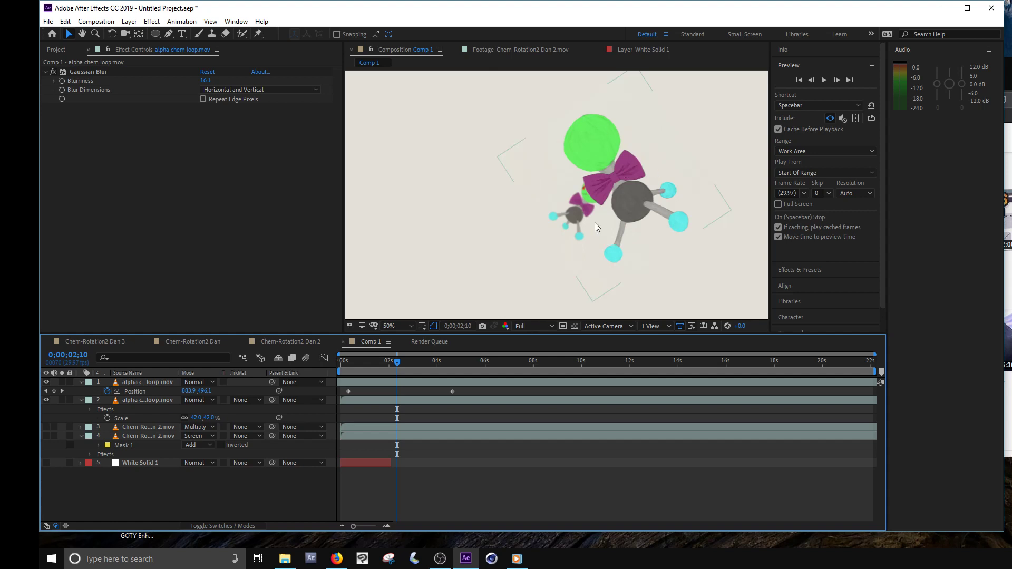
{"action": "left_click_drag", "start_coordinate": [391, 362], "coordinate": [375, 372]}
{"action": "scroll", "coordinate": [574, 179], "scroll_direction": "down", "scroll_amount": 2}
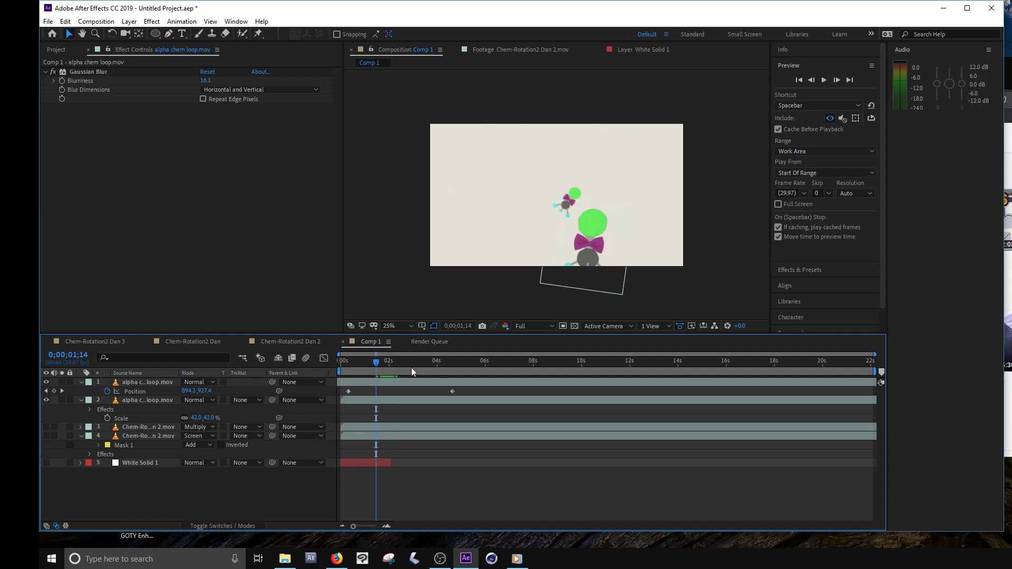
{"action": "left_click_drag", "start_coordinate": [370, 359], "coordinate": [389, 399]}
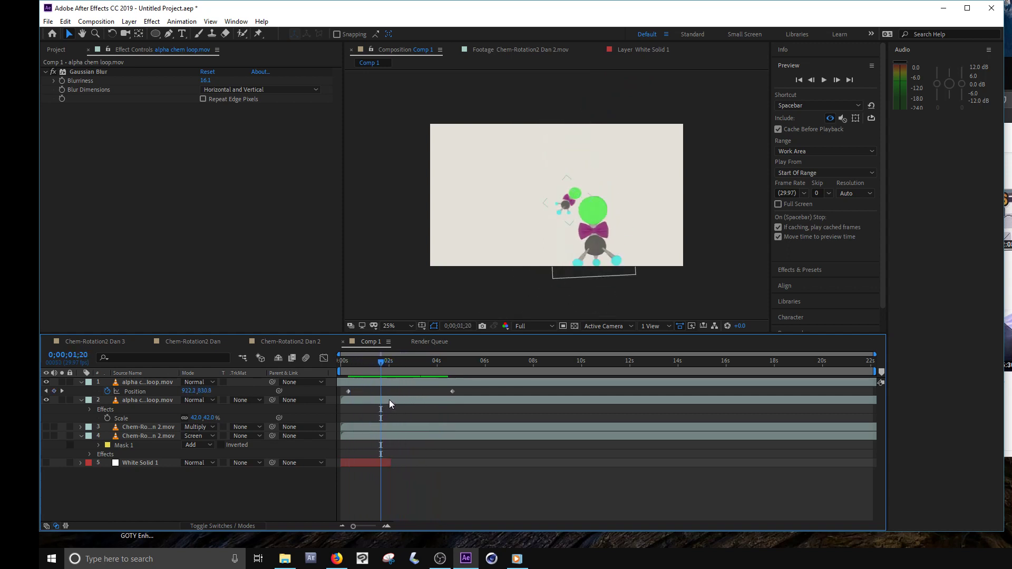
- Duplicate the small blurred character layer, move the copy to the upper-left area of the frame, and rotate it nearly upside down
{"action": "left_click", "coordinate": [390, 401]}
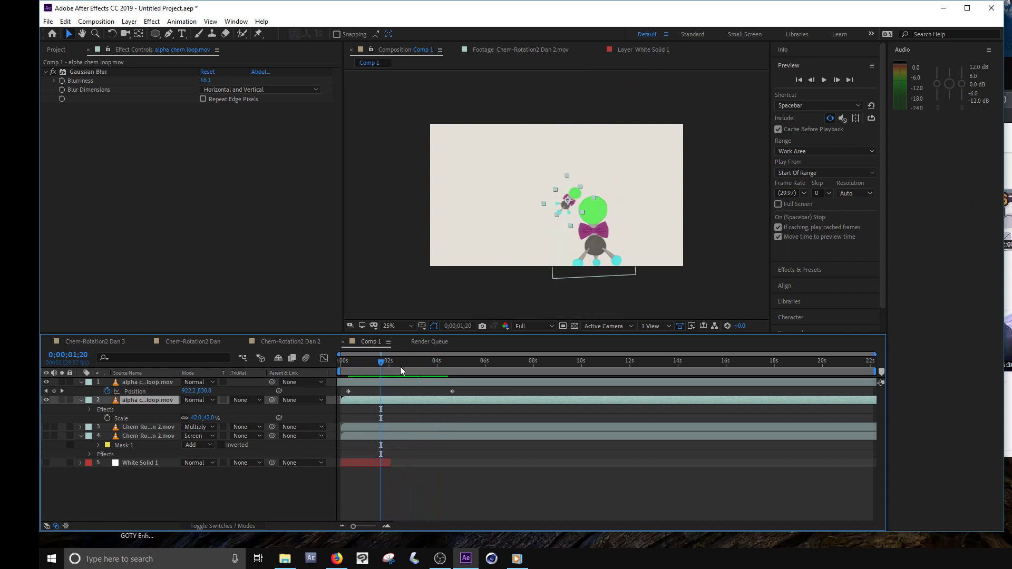
{"action": "key", "text": "ctrl+d"}
{"action": "left_click_drag", "start_coordinate": [578, 199], "coordinate": [460, 165]}
{"action": "key", "text": "w"}
{"action": "key", "text": "v"}
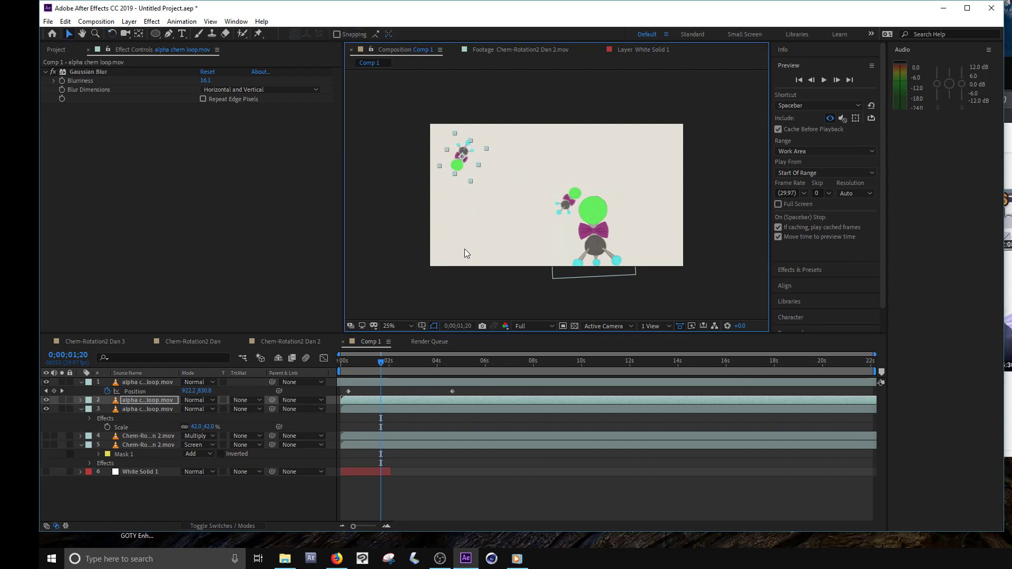
- Animate the copy's Position with a keyframe at 0;00;00;07 and another at 0;00;03;23, moved down and right to about 422, 676
{"action": "left_click_drag", "start_coordinate": [371, 361], "coordinate": [347, 363]}
{"action": "key", "text": "p"}
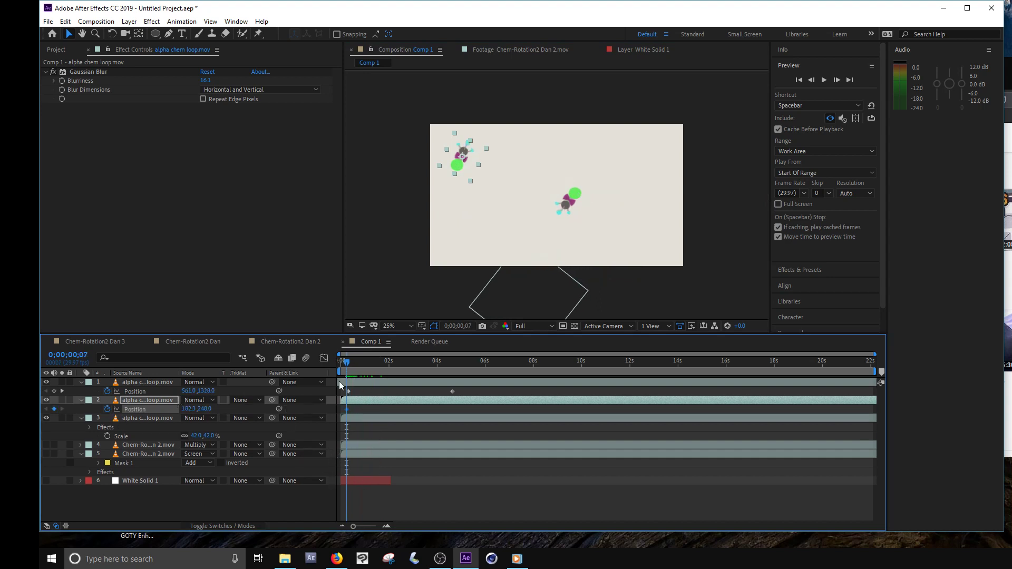
{"action": "left_click_drag", "start_coordinate": [360, 362], "coordinate": [431, 362]}
{"action": "left_click_drag", "start_coordinate": [470, 164], "coordinate": [501, 217]}
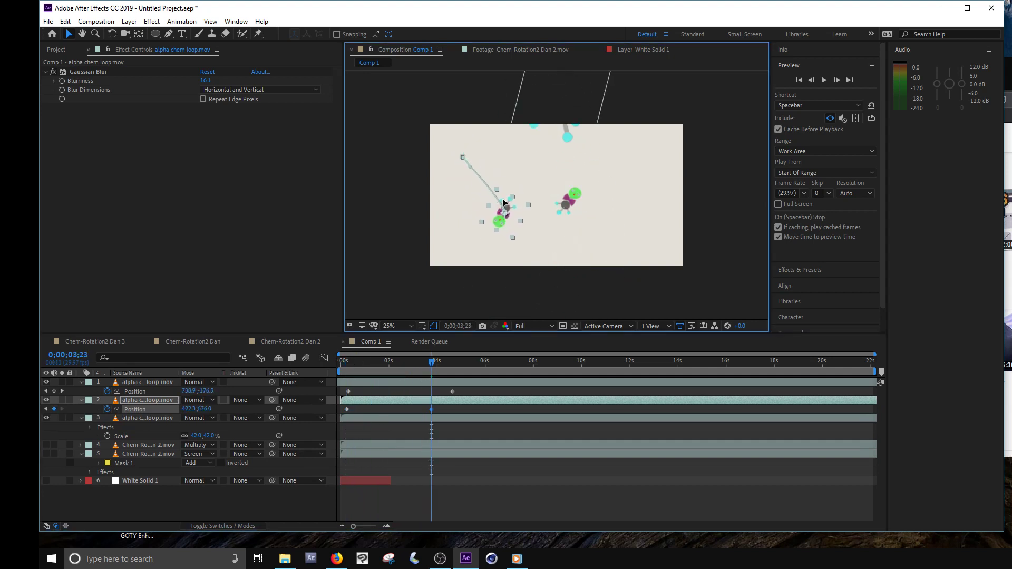
- Set the work area to run from 0;00;00;08 to 0;00;04;16 and preview the animation
{"action": "left_click_drag", "start_coordinate": [438, 364], "coordinate": [399, 372]}
{"action": "left_click", "coordinate": [450, 369]}
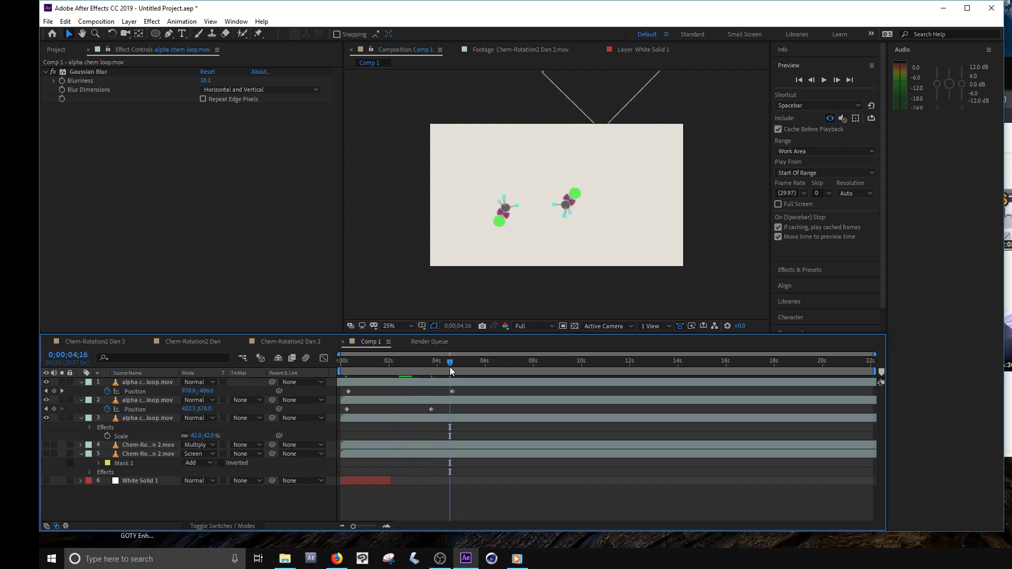
{"action": "key", "text": "n"}
{"action": "left_click_drag", "start_coordinate": [447, 366], "coordinate": [347, 383]}
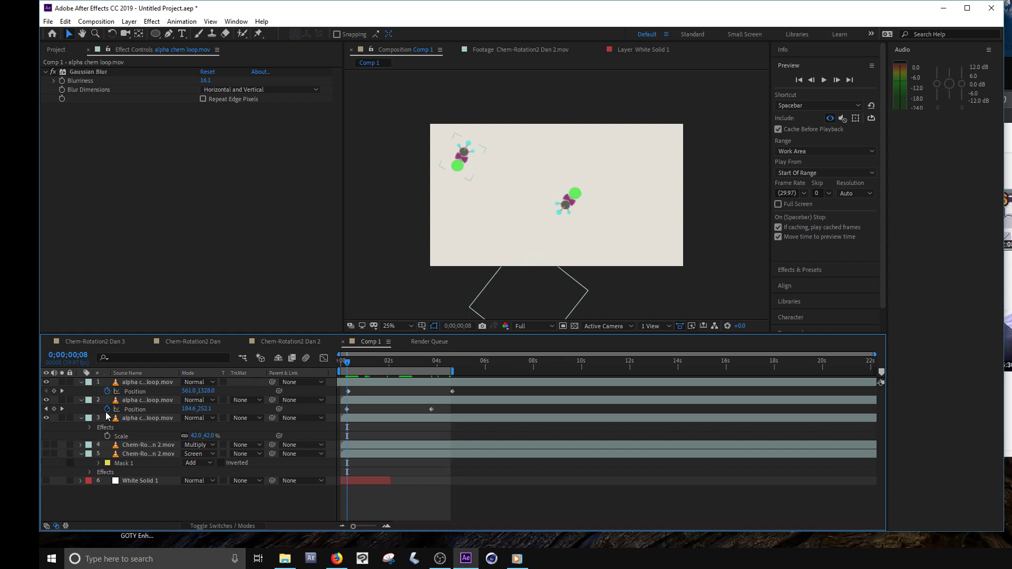
{"action": "key", "text": "b"}
{"action": "left_click", "coordinate": [824, 79]}
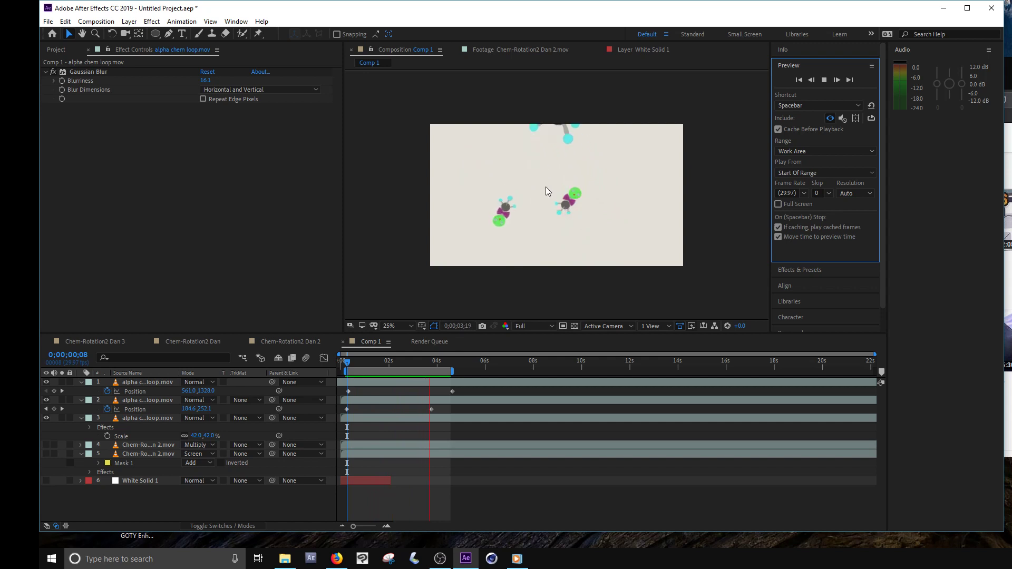
- Scale the upper-left copy to 22% and raise its Gaussian Blur Blurriness to about 25.3
{"action": "left_click_drag", "start_coordinate": [385, 361], "coordinate": [373, 368]}
{"action": "left_click", "coordinate": [474, 185]}
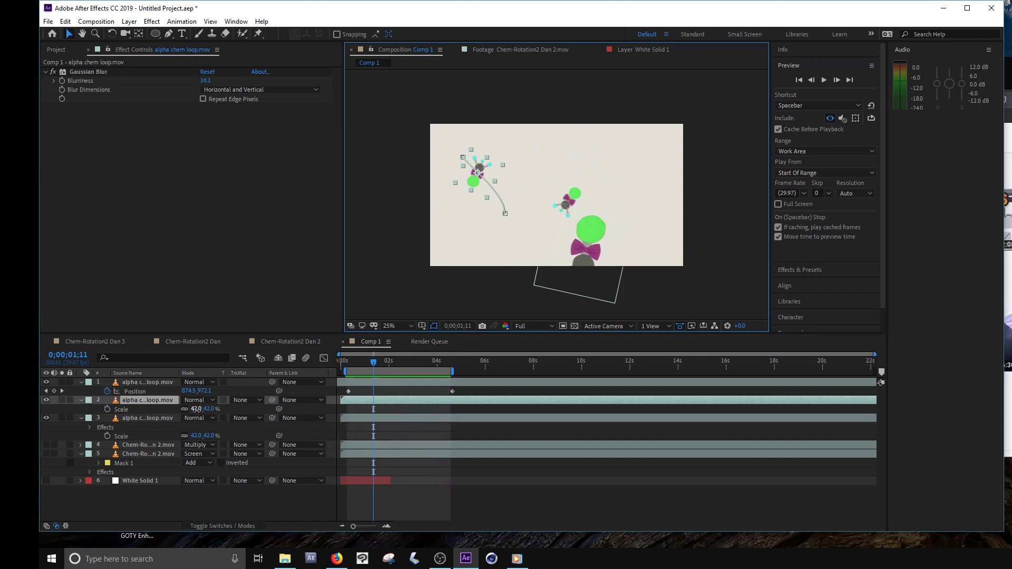
{"action": "left_click_drag", "start_coordinate": [196, 409], "coordinate": [188, 412]}
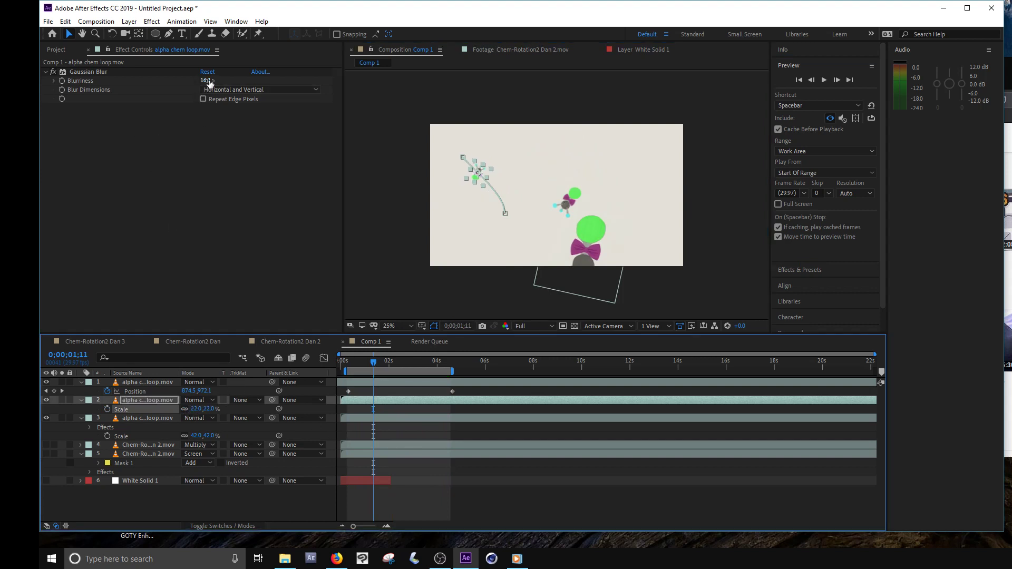
{"action": "left_click_drag", "start_coordinate": [210, 81], "coordinate": [266, 86]}
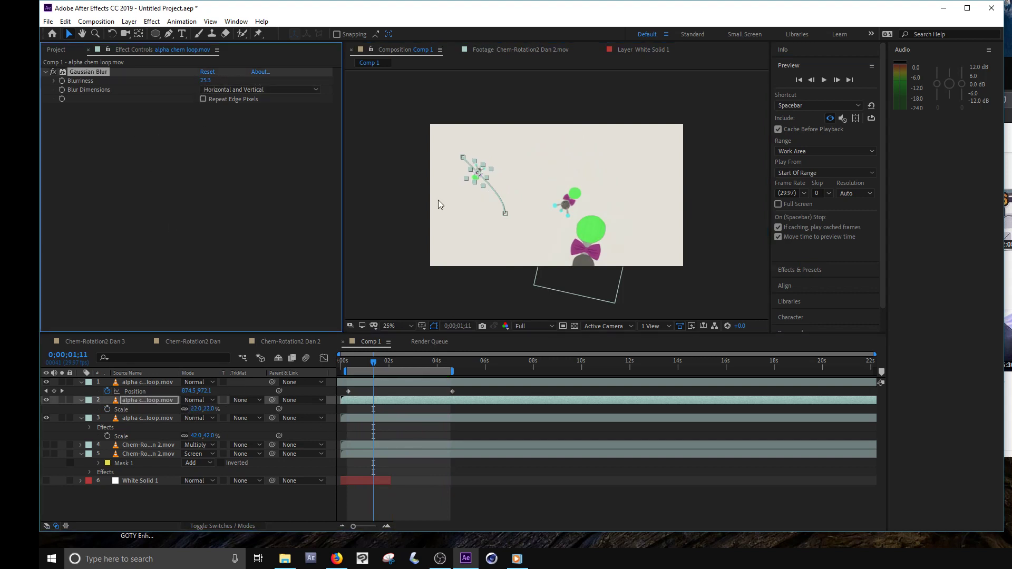
{"action": "left_click", "coordinate": [438, 201]}
{"action": "scroll", "coordinate": [532, 207], "scroll_direction": "up", "scroll_amount": 2}
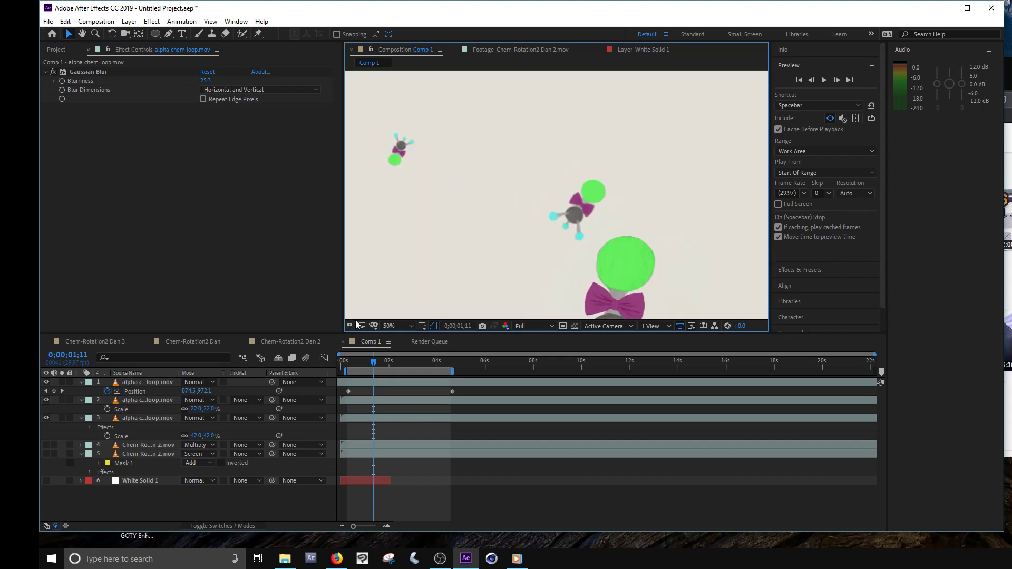
- Reselect the smallest character's layer and increase its Gaussian Blur Blurriness to about 45.7
{"action": "key", "text": "ctrl+z"}
{"action": "left_click", "coordinate": [381, 418]}
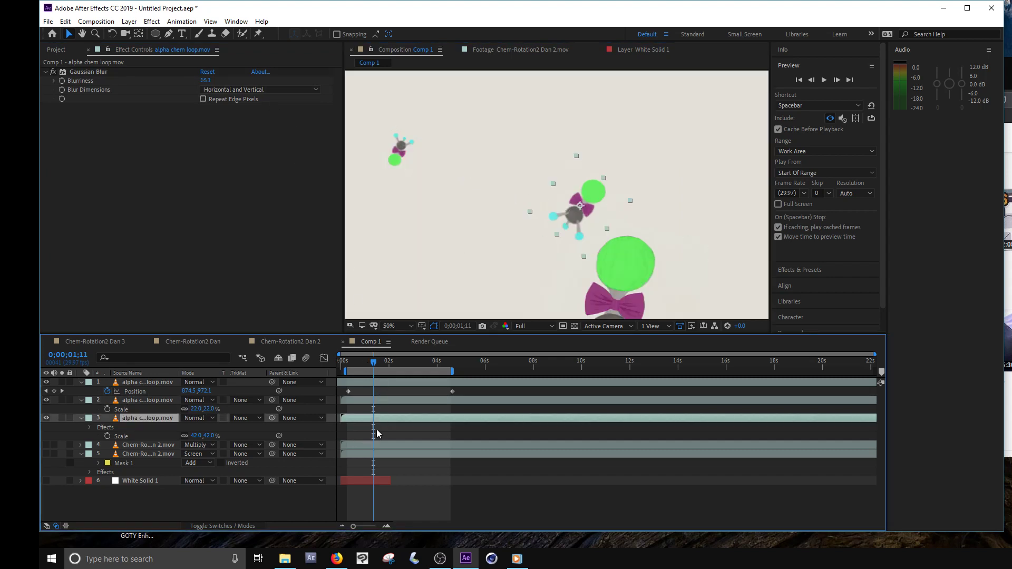
{"action": "left_click", "coordinate": [378, 404]}
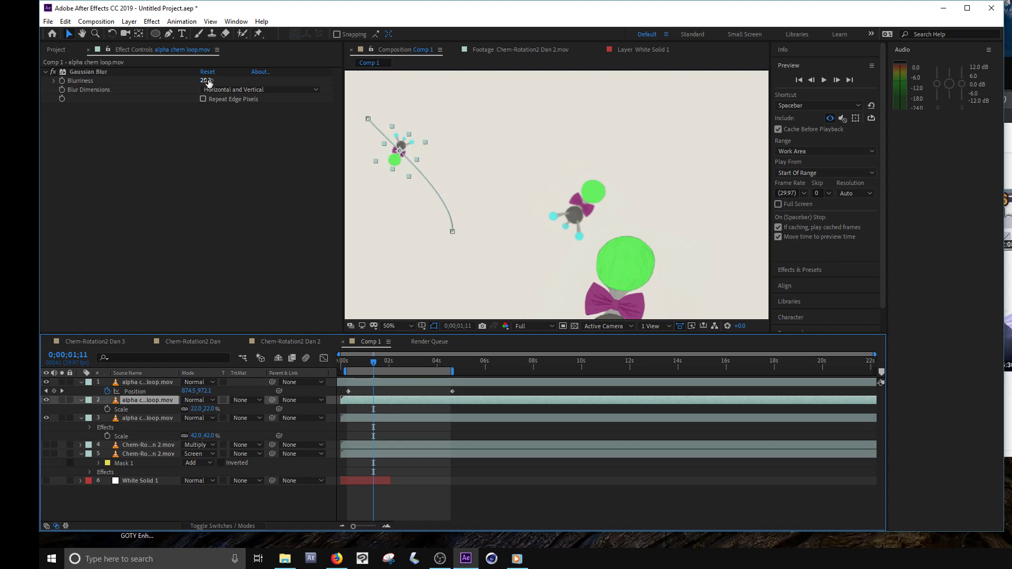
{"action": "left_click_drag", "start_coordinate": [206, 81], "coordinate": [318, 83]}
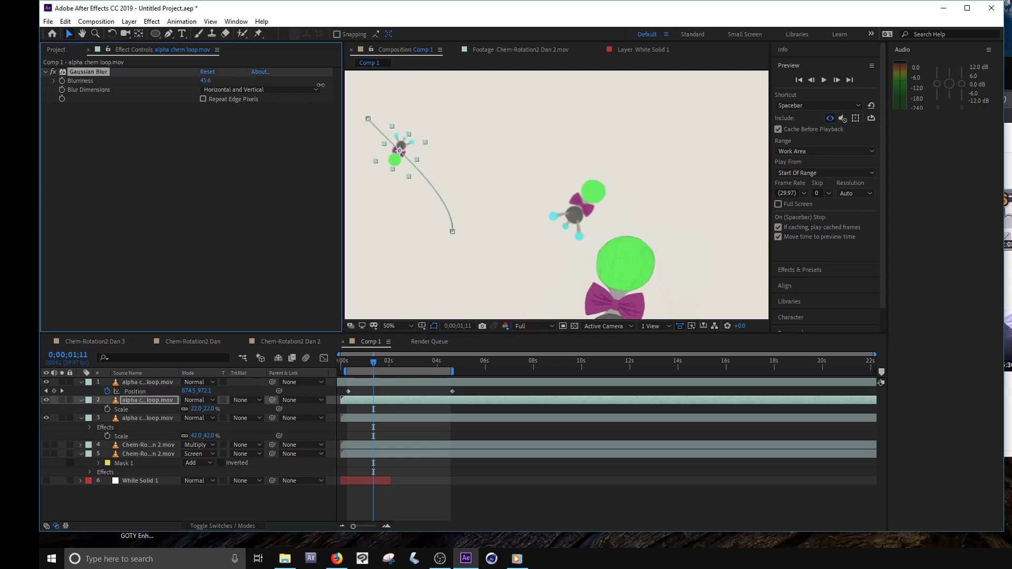
{"action": "left_click", "coordinate": [512, 439]}
{"action": "scroll", "coordinate": [561, 224], "scroll_direction": "down", "scroll_amount": 2}
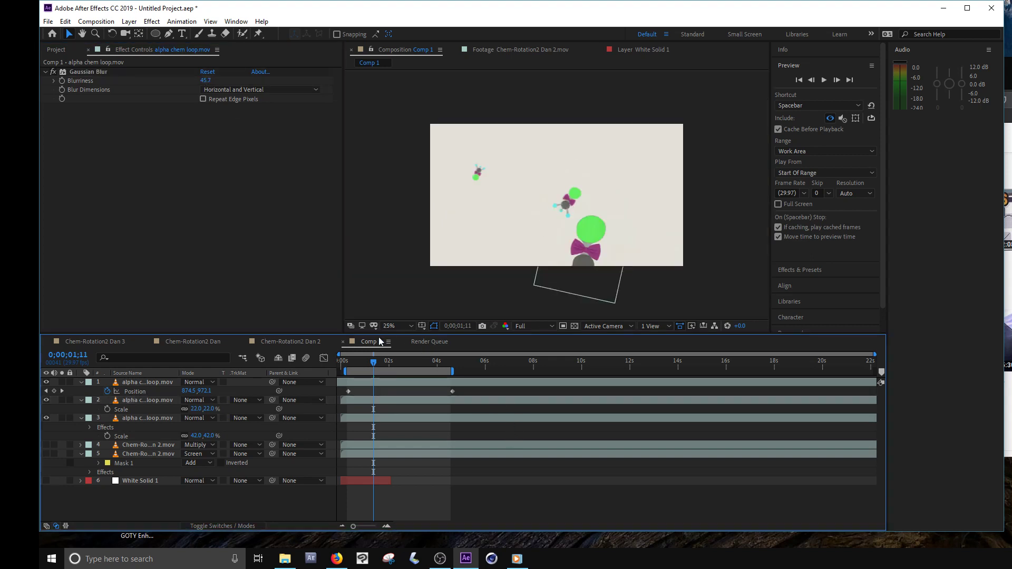
- Scrub to 0;00;02;06 and on to 0;00;02;20 to check the depth effect between the three characters
{"action": "left_click_drag", "start_coordinate": [373, 362], "coordinate": [394, 378]}
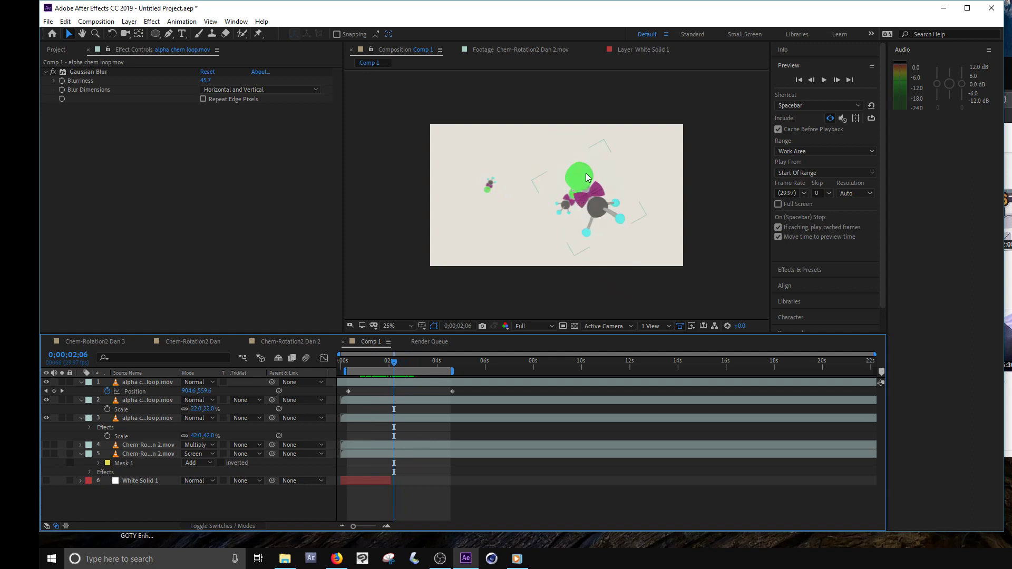
{"action": "mouse_move", "coordinate": [394, 369]}
{"action": "left_mouse_down"}
{"action": "mouse_move", "coordinate": [446, 359]}
{"action": "mouse_move", "coordinate": [406, 381]}
{"action": "left_mouse_up"}
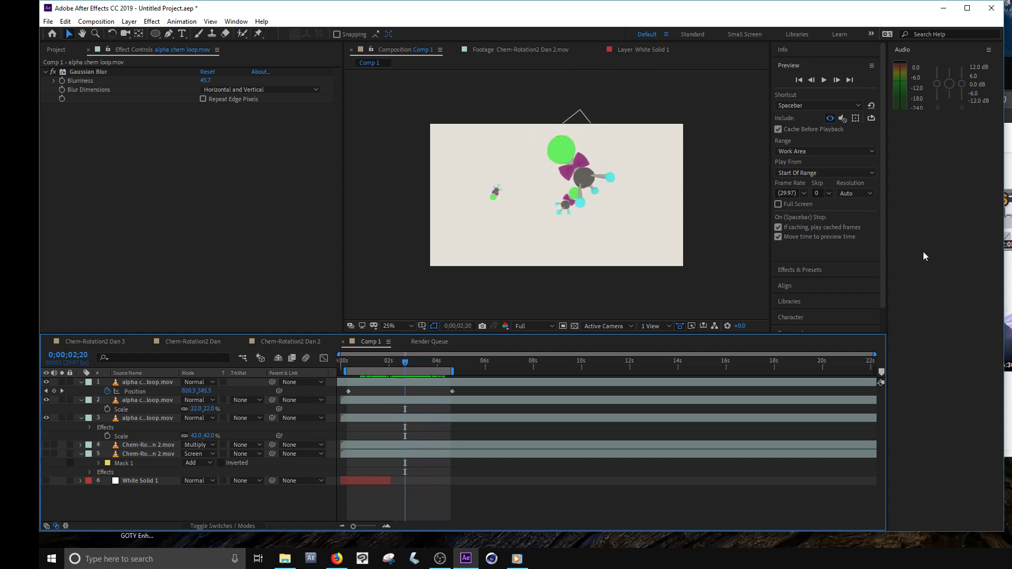
{"action": "left_click", "coordinate": [450, 556]}
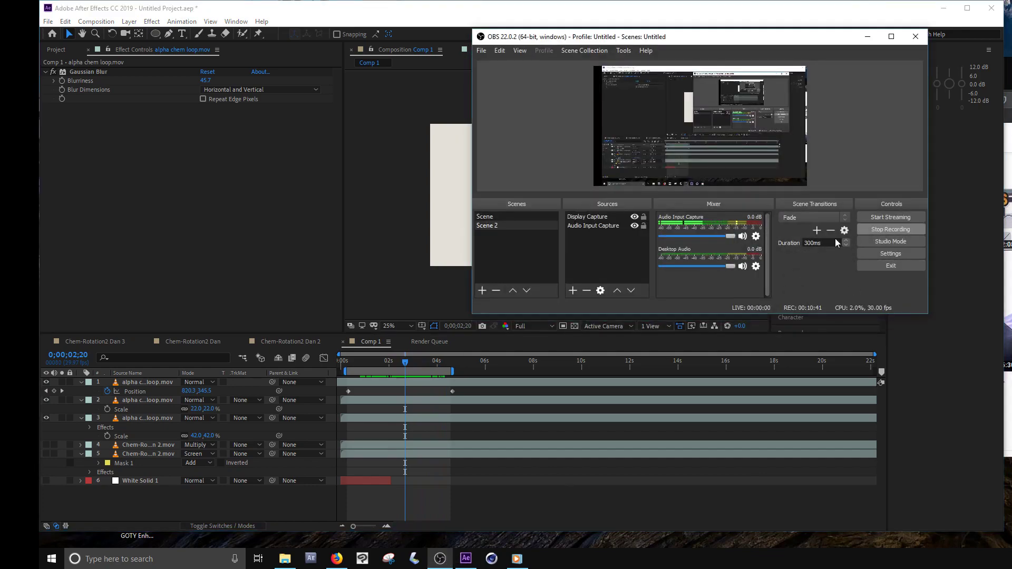